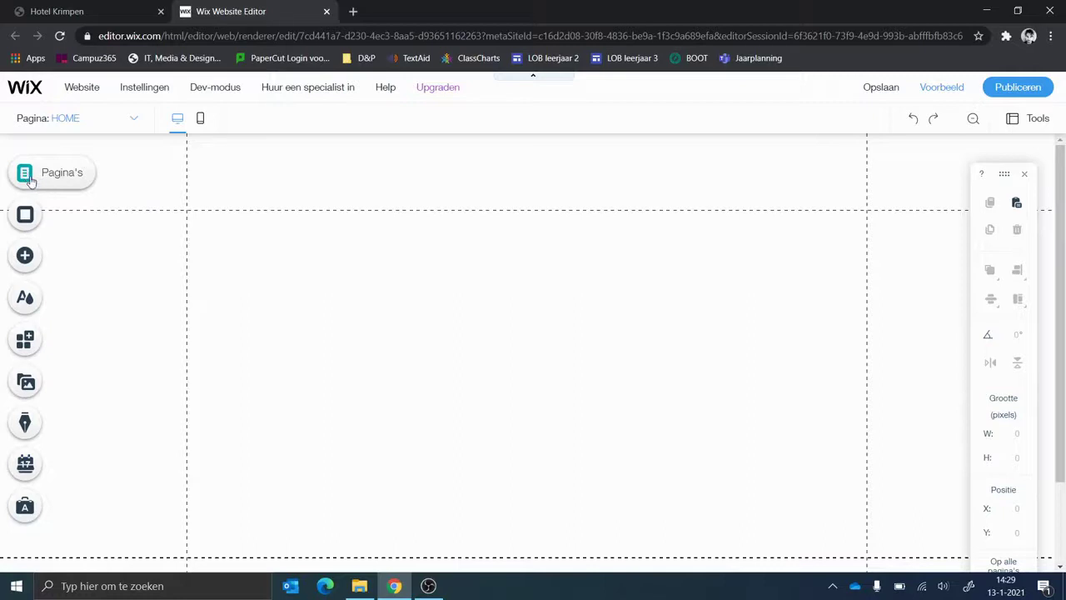
# - Add a new page to the site's main pages and name it "Last minute"
pyautogui.click(26, 175)
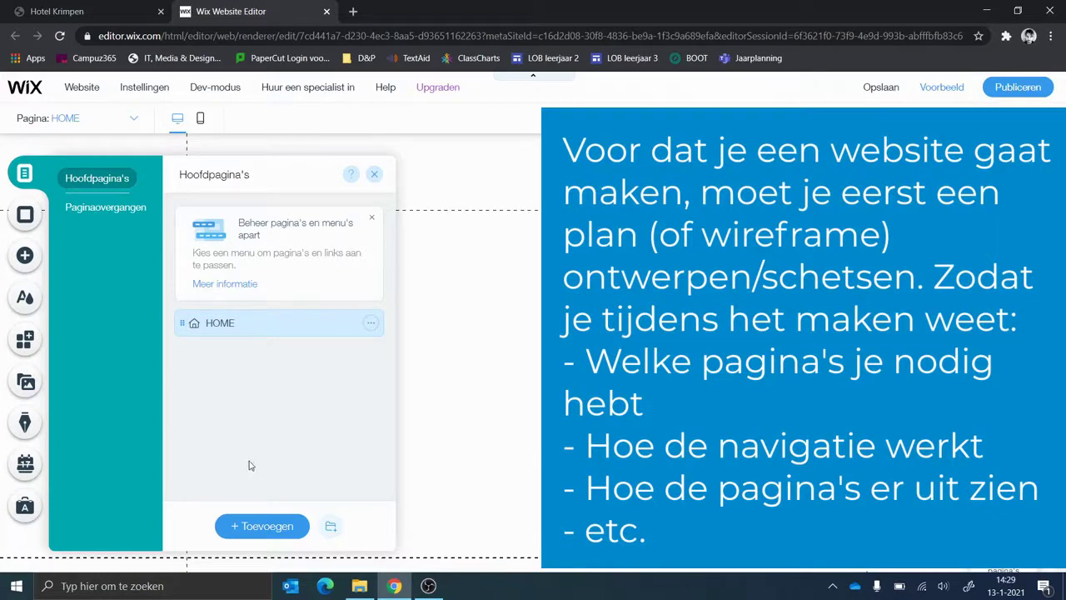
pyautogui.click(256, 529)
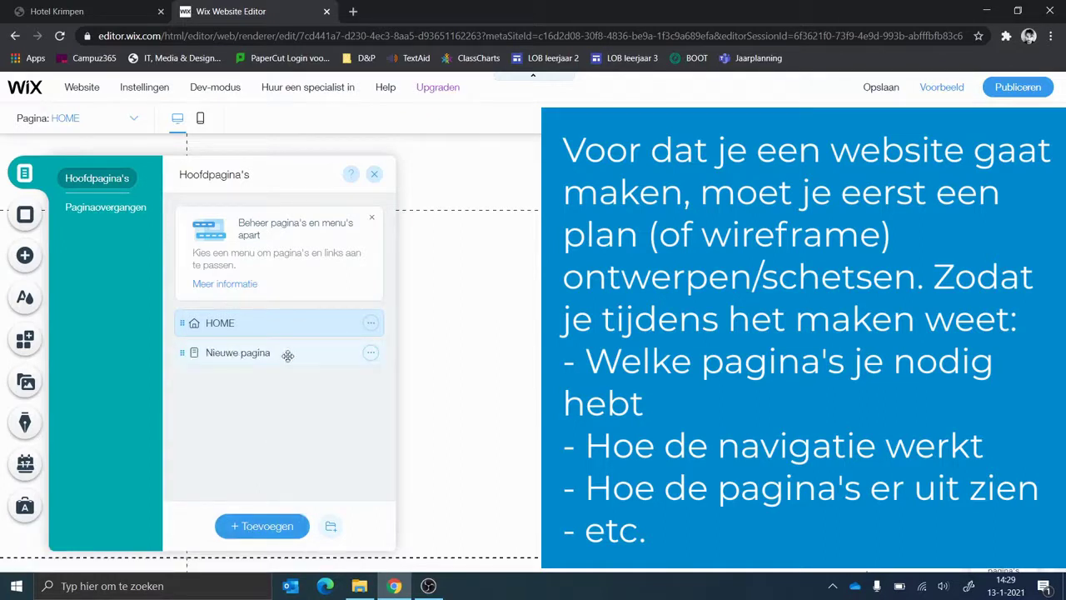
pyautogui.doubleClick(260, 352)
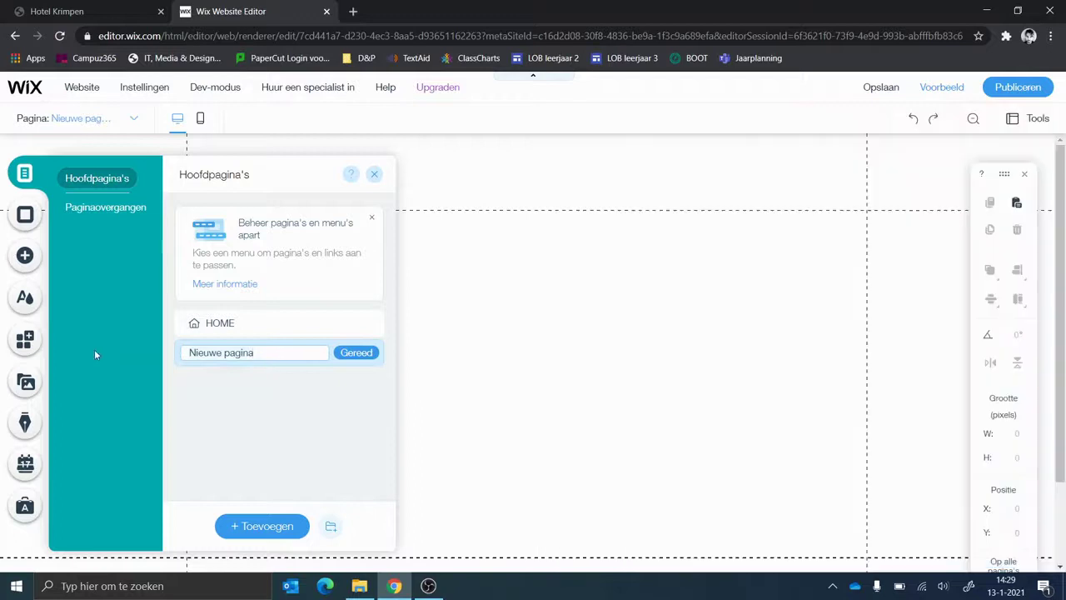
pyautogui.write('Las')
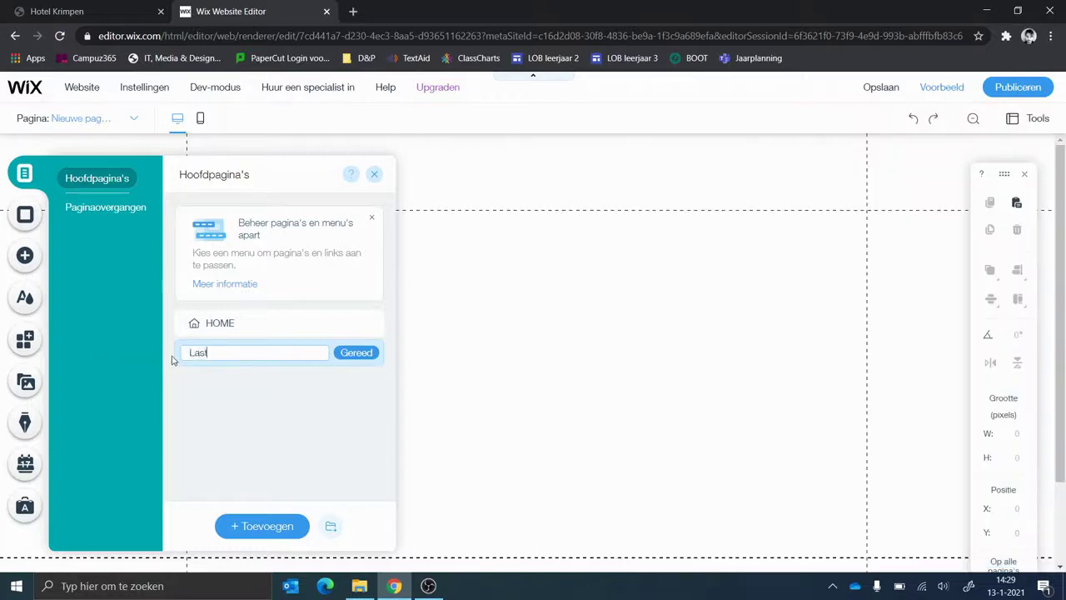
pyautogui.write('t minute')
pyautogui.press('Return')
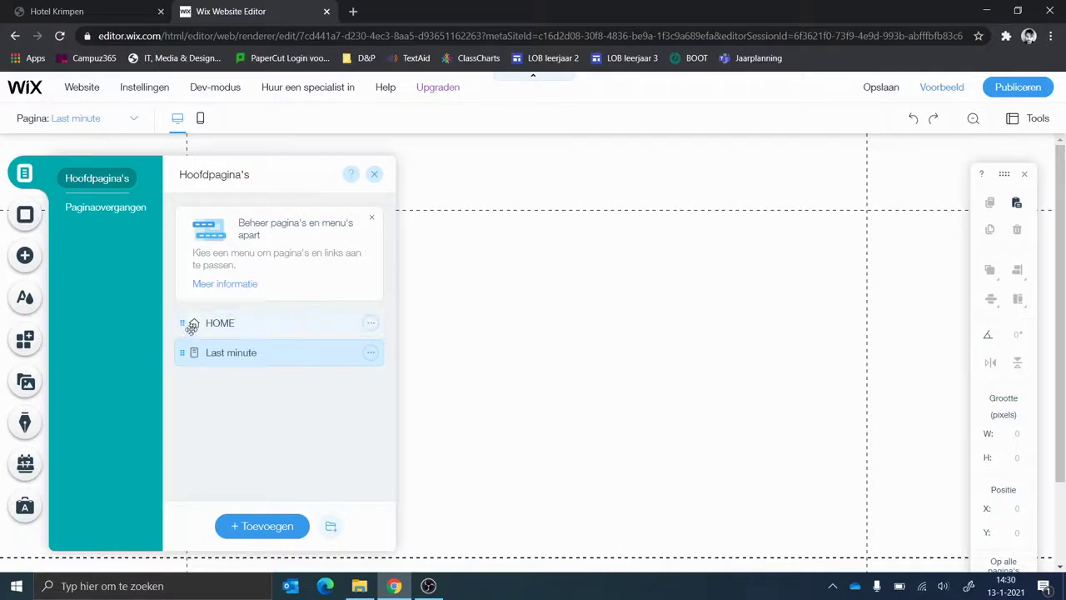
# - Rename the HOME start page to "Welkom" in its page settings
pyautogui.click(225, 324)
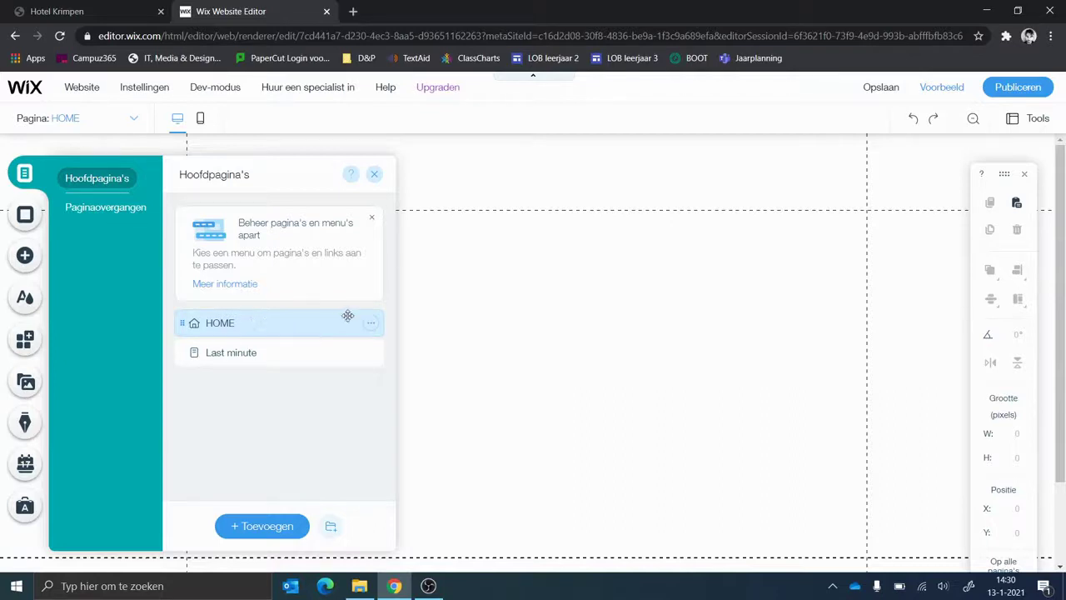
pyautogui.click(372, 324)
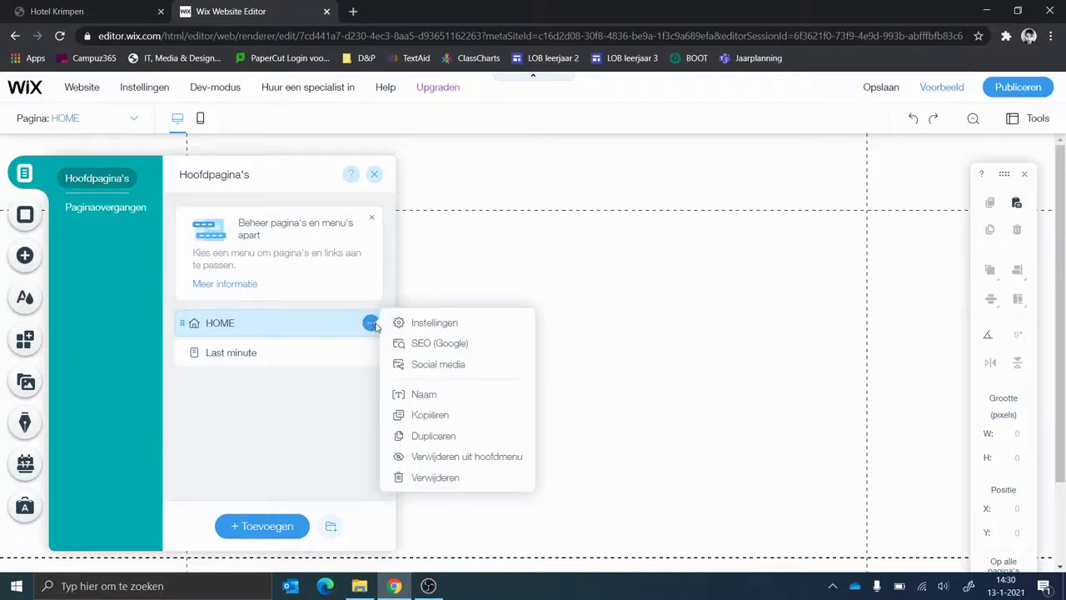
pyautogui.click(431, 327)
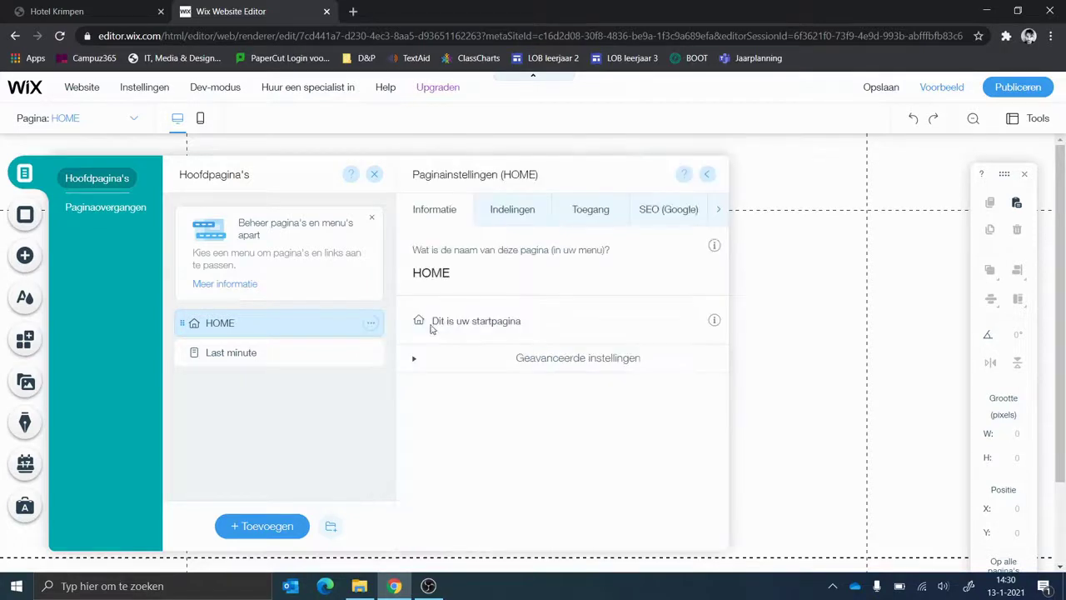
pyautogui.click(446, 273)
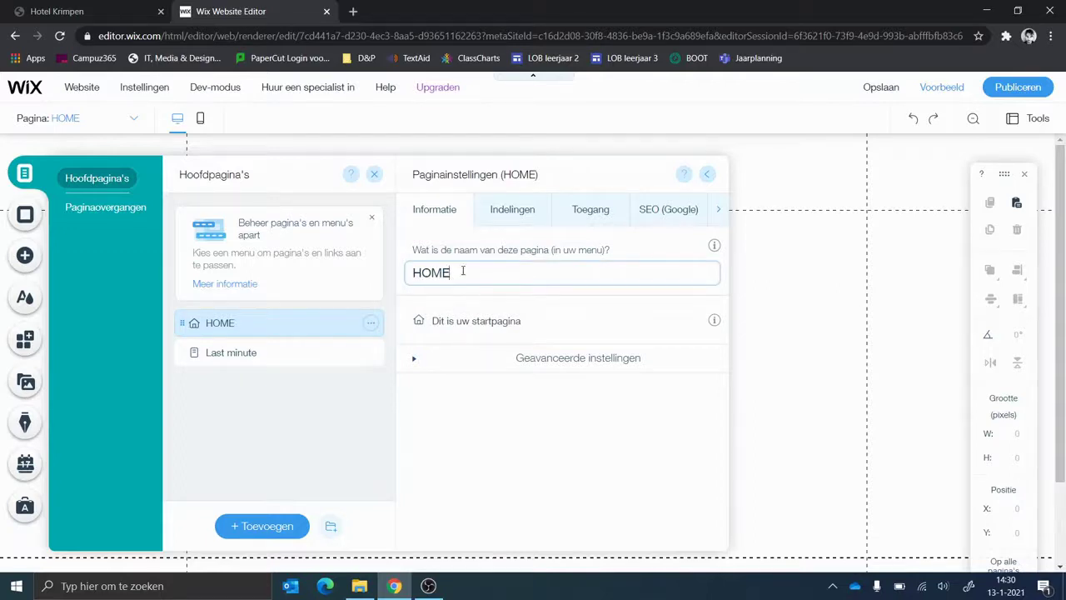
pyautogui.hotkey('ctrl', 'a')
pyautogui.write('Welkom')
pyautogui.click(353, 427)
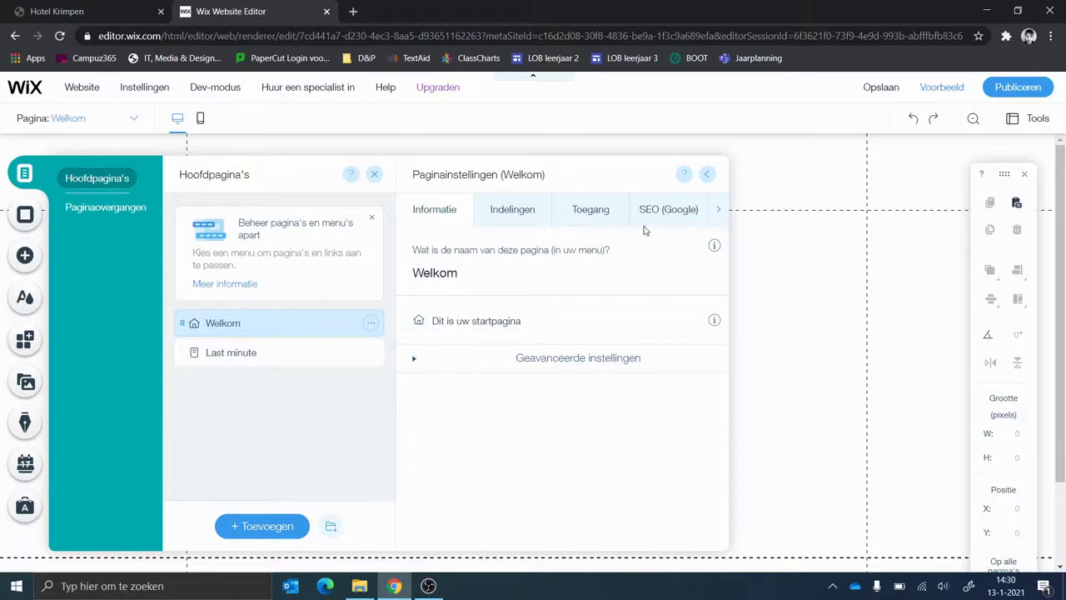
# - Add a page named "Aanbiedingen" and reorder the page list so Last minute comes directly above it
pyautogui.click(266, 527)
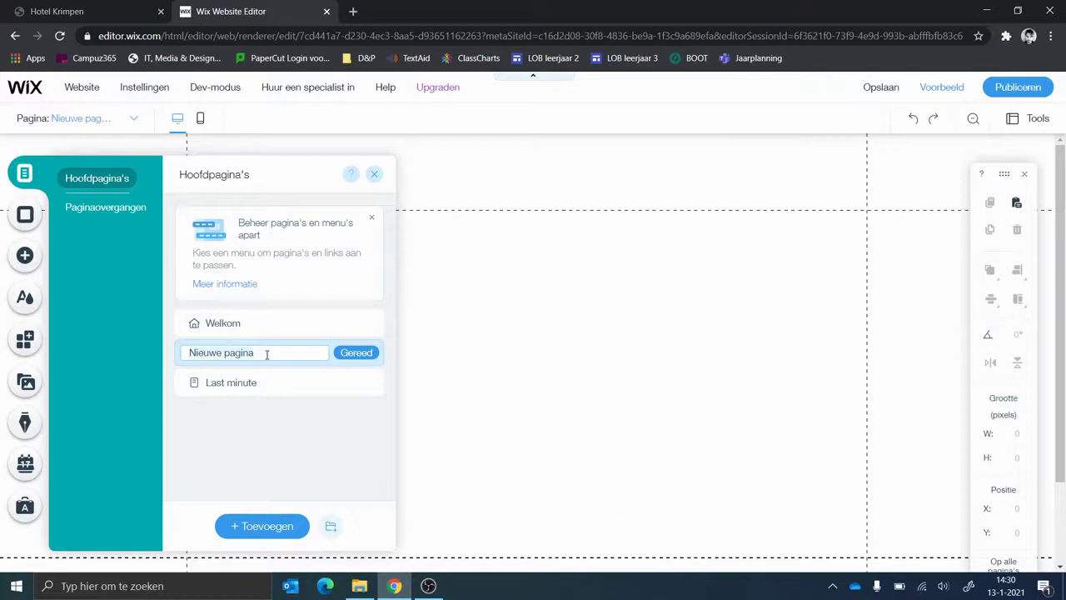
pyautogui.write('Aanbiedingen')
pyautogui.press('Return')
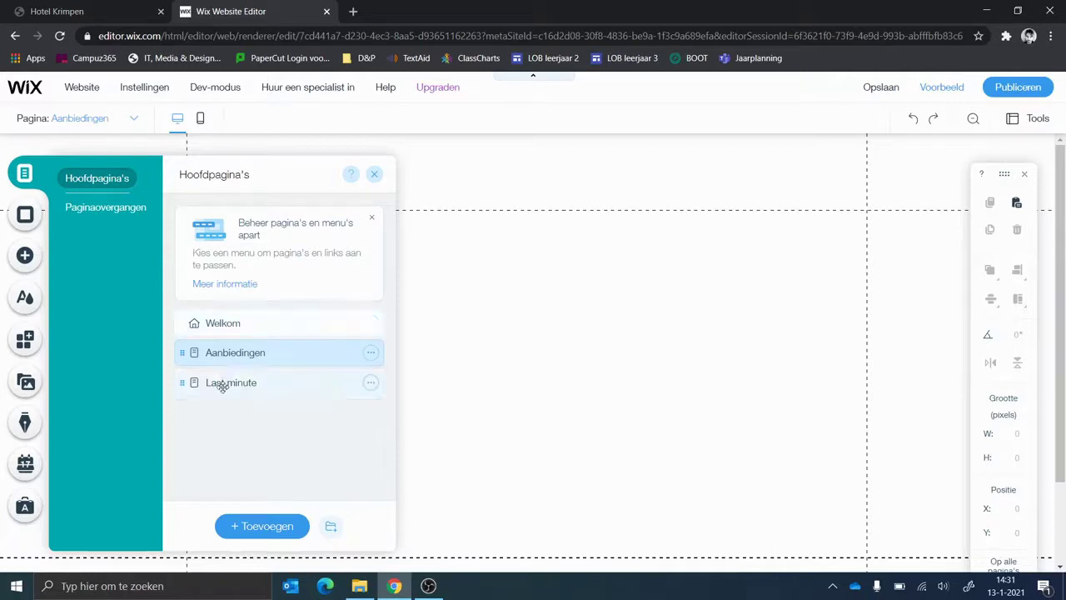
pyautogui.moveTo(259, 382); pyautogui.dragTo(254, 353)
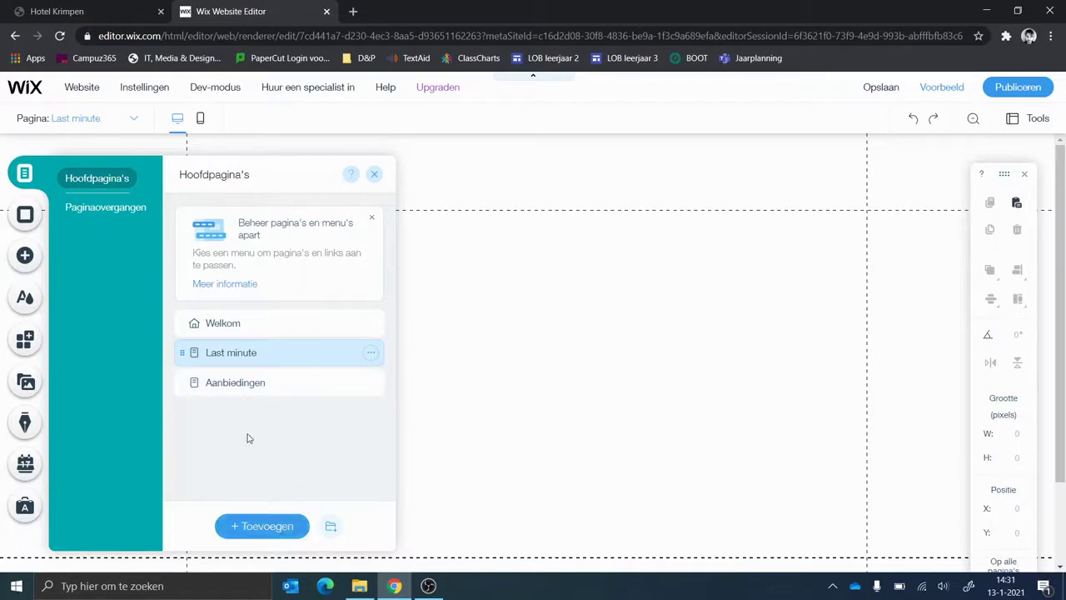
# - Add a page named "Aanbieding 1" and place it directly below Aanbiedingen in the page list
pyautogui.click(227, 380)
pyautogui.click(268, 526)
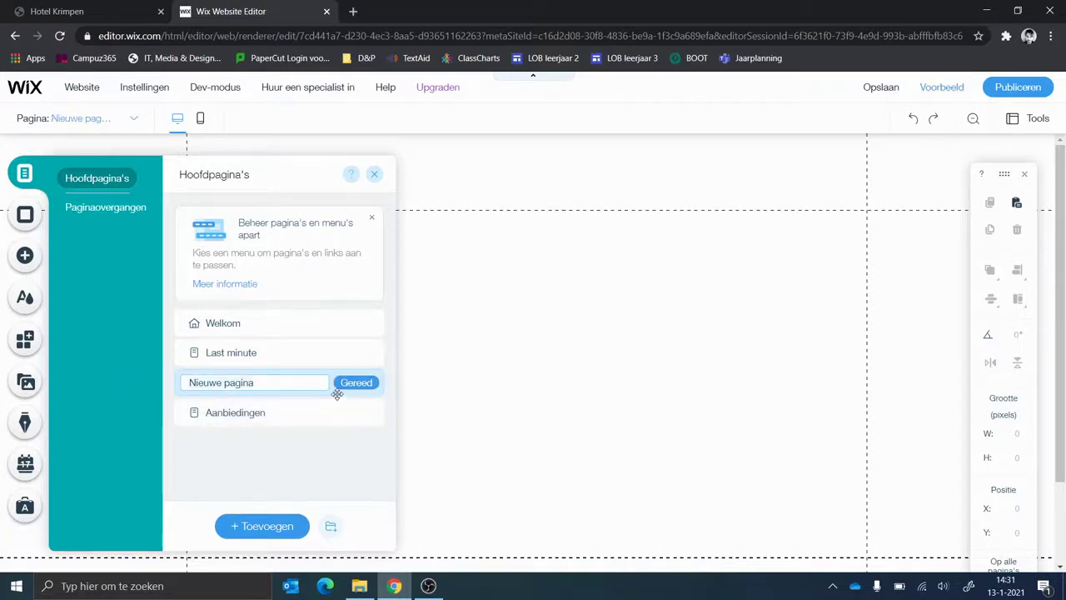
pyautogui.hotkey('ctrl', 'a')
pyautogui.write('Aan')
pyautogui.press('Return')
pyautogui.moveTo(241, 385); pyautogui.dragTo(252, 421)
# - Add two more offer pages named "Aanbieding 2" and "Aanbieding 3" below Aanbieding 1
pyautogui.click(276, 526)
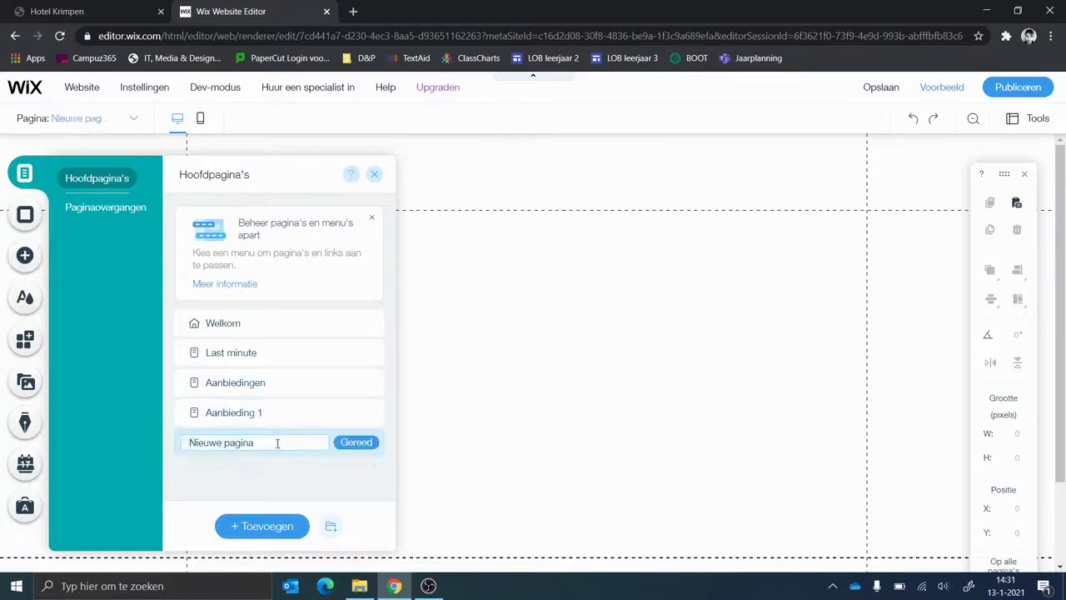
pyautogui.write('Aanbieding 2')
pyautogui.press('Return')
pyautogui.click(262, 525)
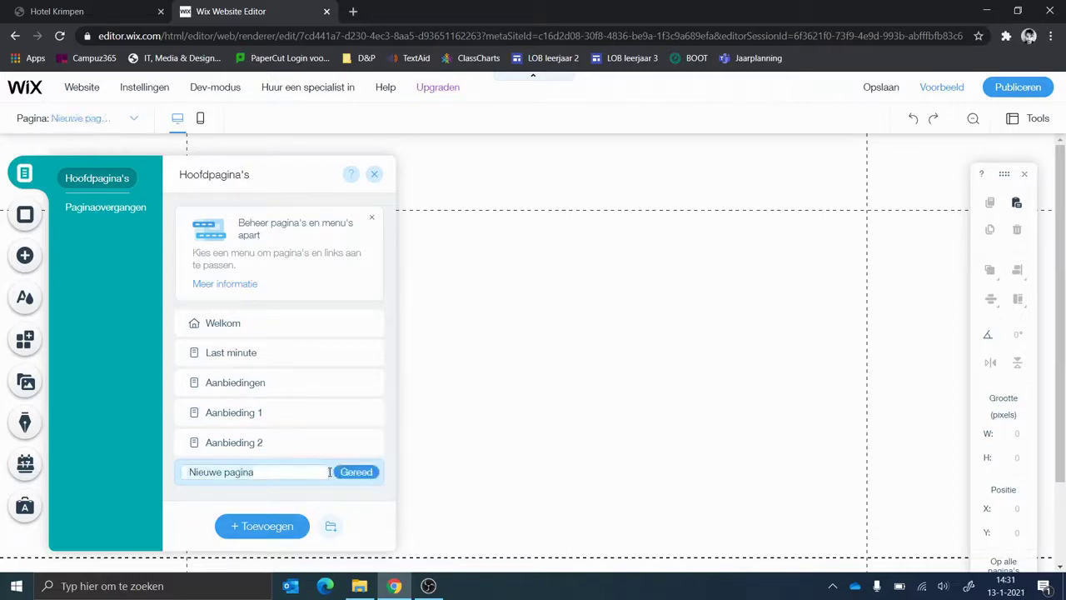
pyautogui.write('Aanbieding 3')
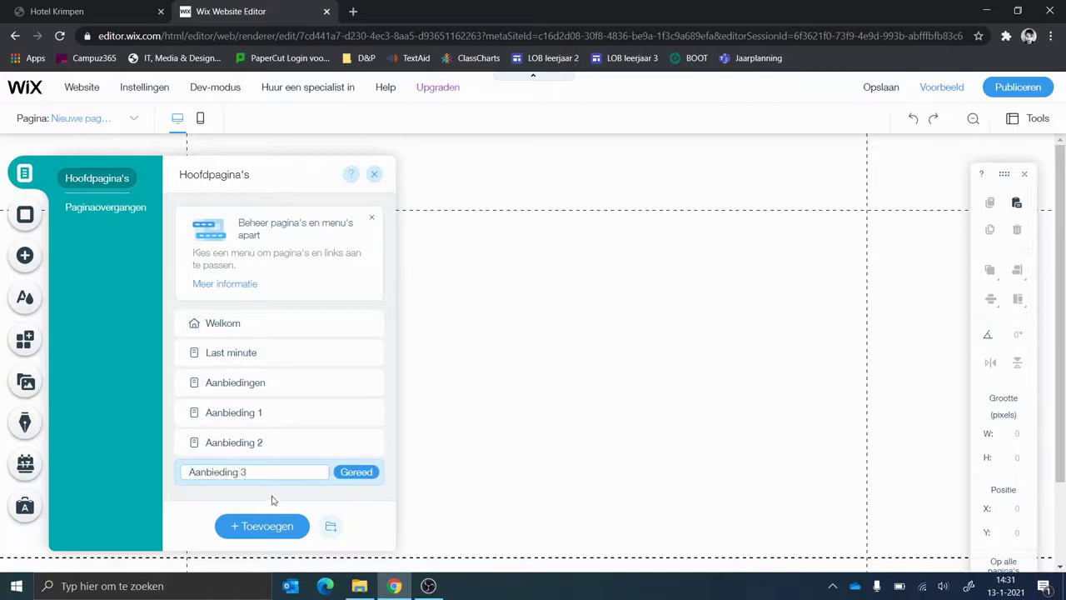
pyautogui.press('Return')
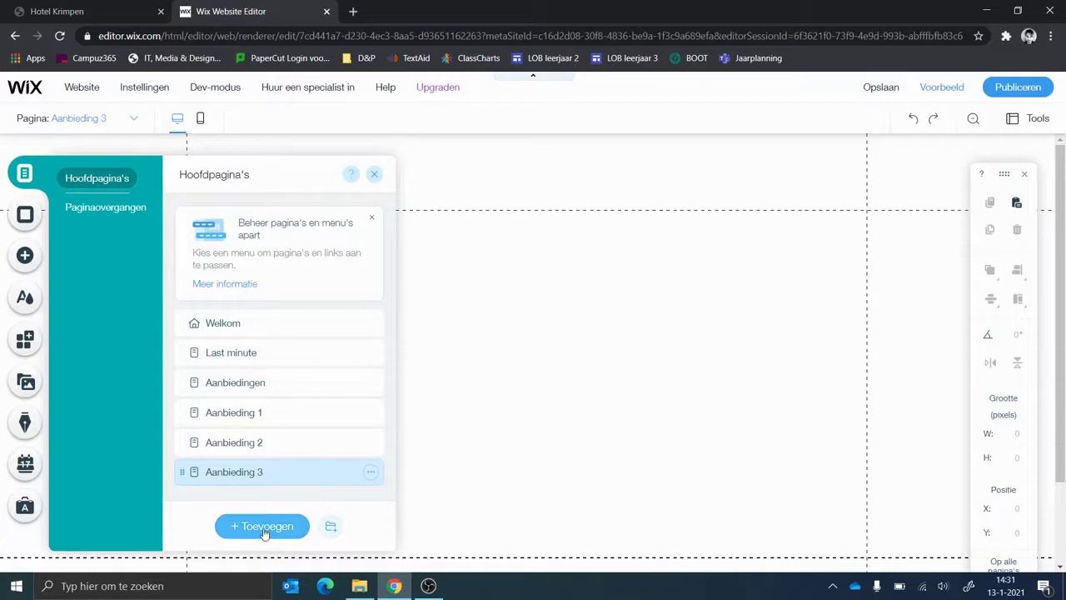
# - Add two pages named "De omgeving" and "Contact" at the end of the page list
pyautogui.click(265, 526)
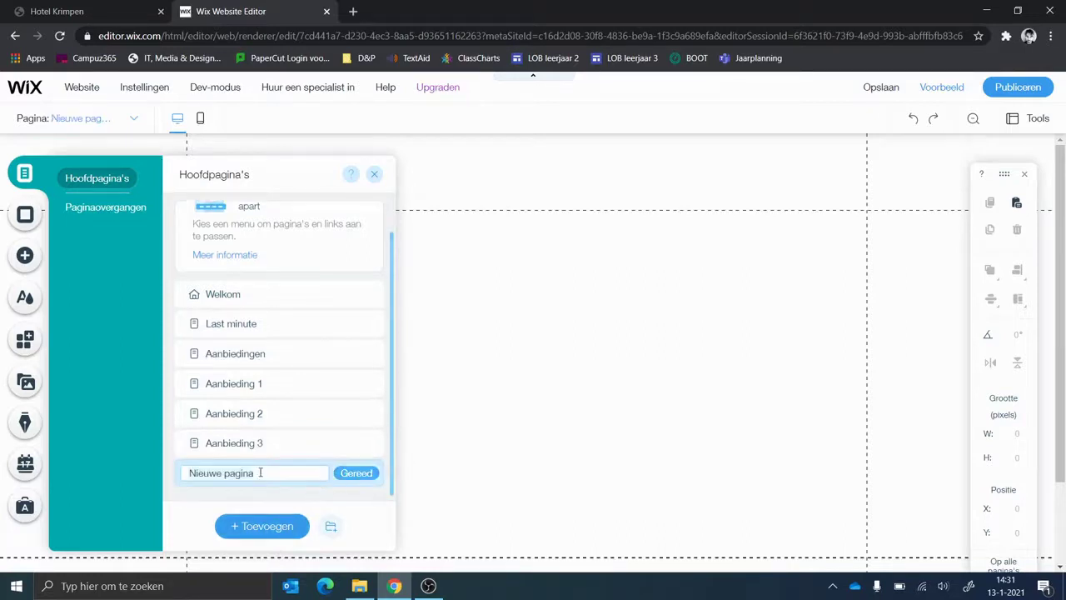
pyautogui.write('De omgeving')
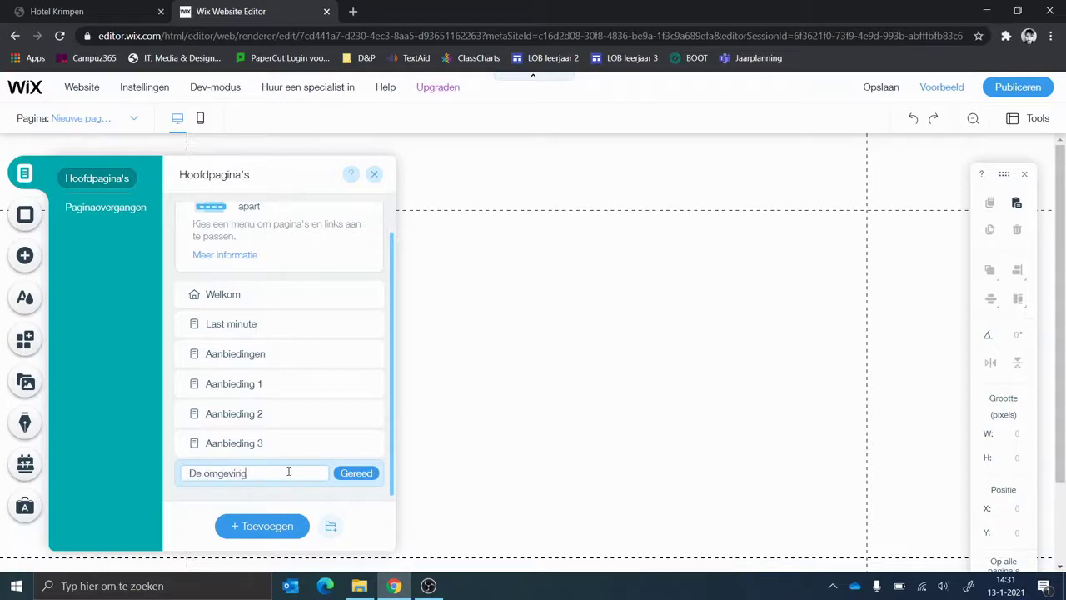
pyautogui.press('Return')
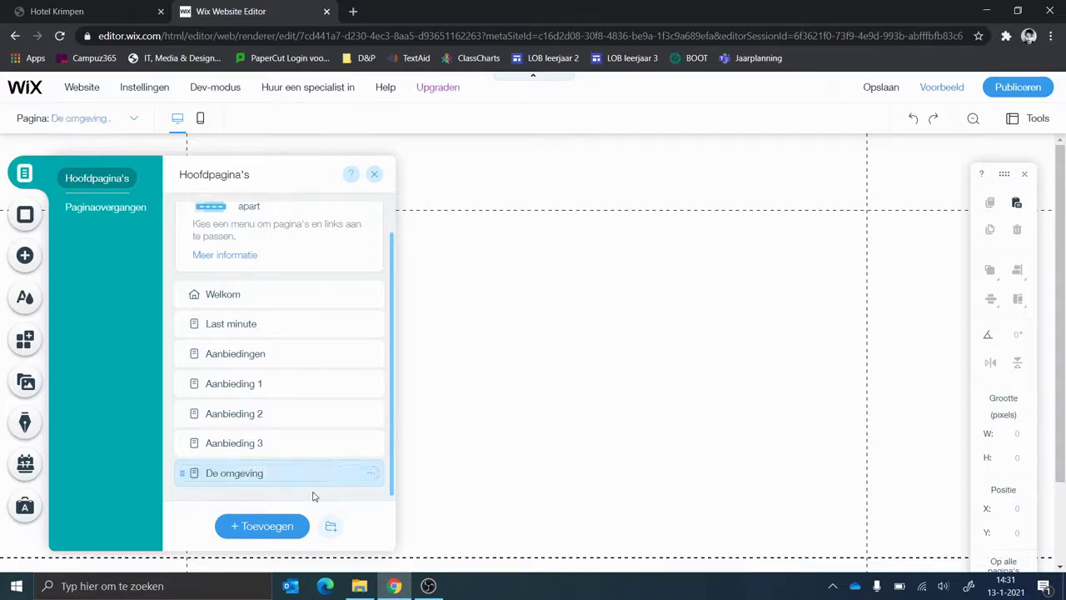
pyautogui.click(274, 529)
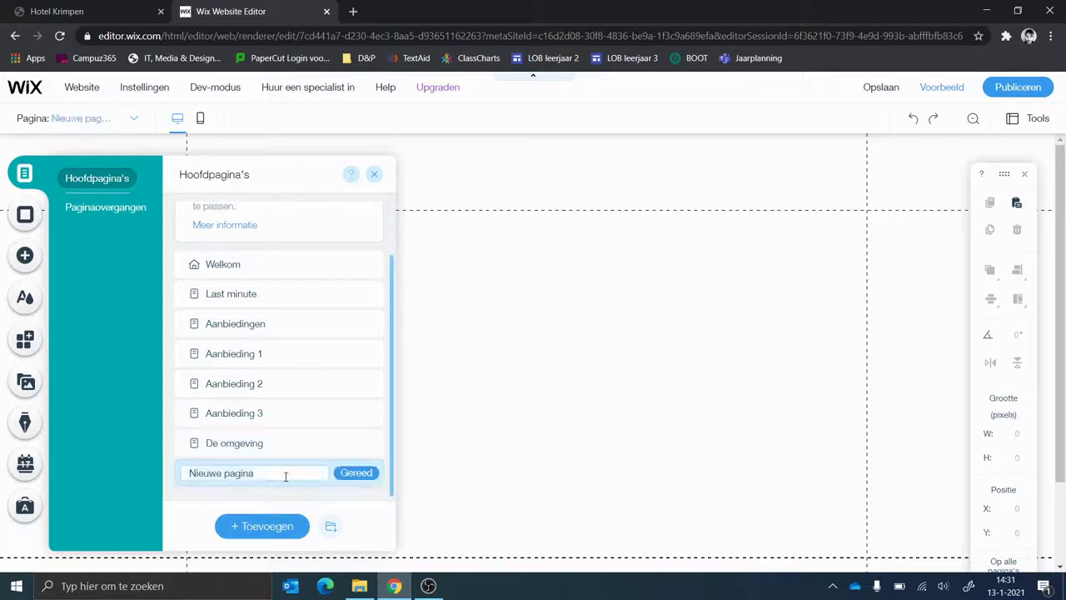
pyautogui.write('Contact')
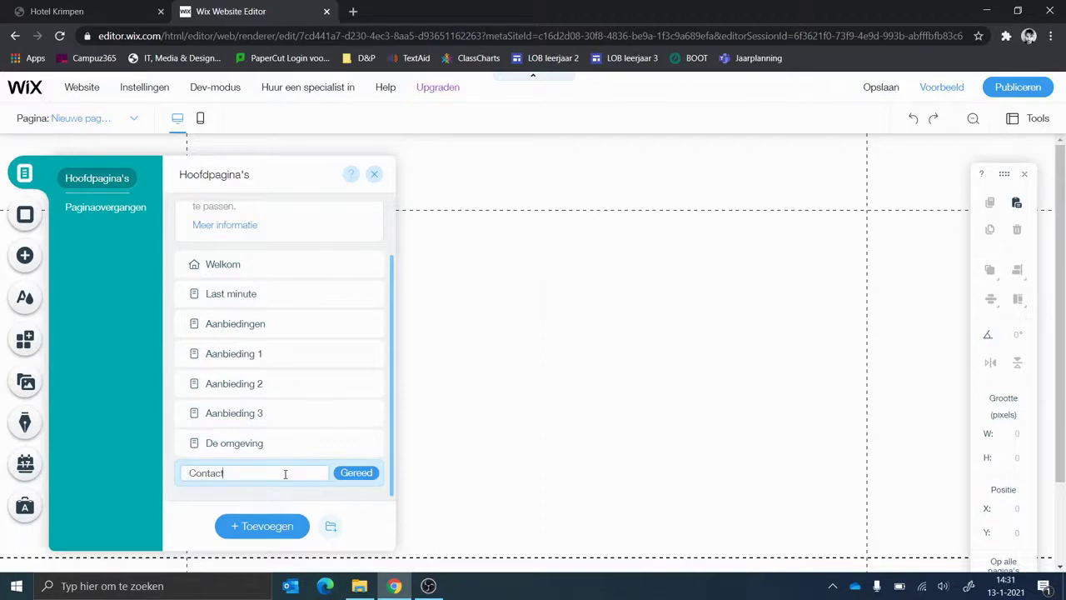
pyautogui.press('Return')
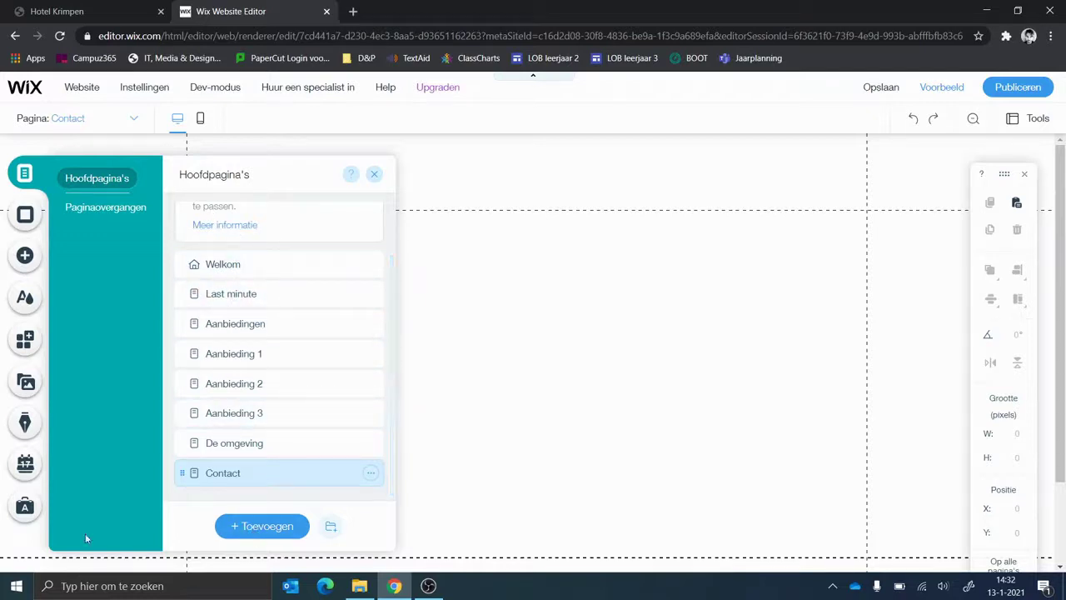
# - Browse the available menu designs and place the first horizontal theme menu in the page header
pyautogui.click(495, 253)
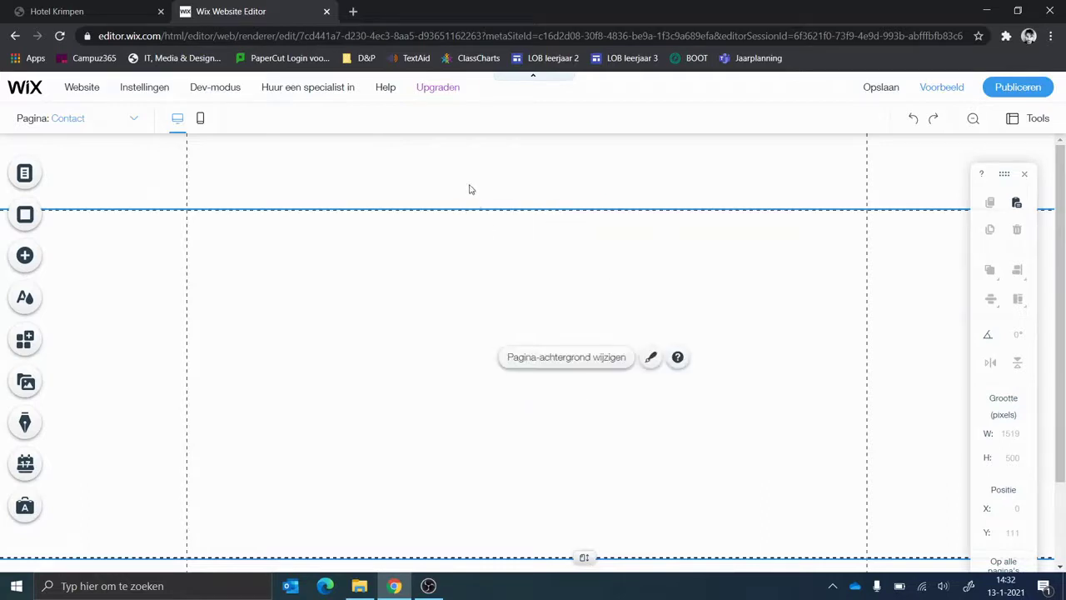
pyautogui.click(513, 184)
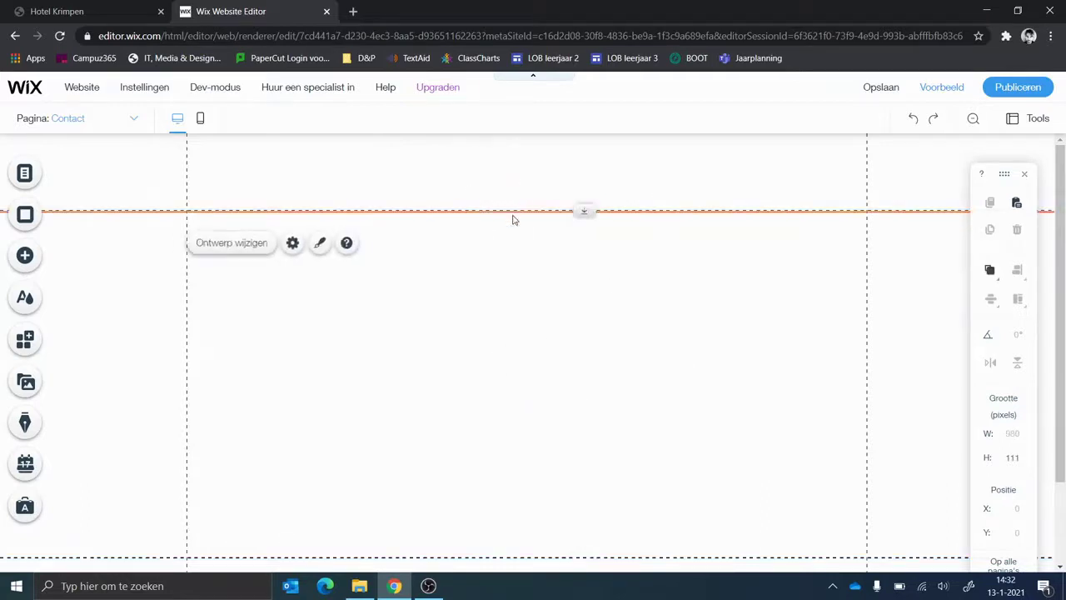
pyautogui.click(27, 257)
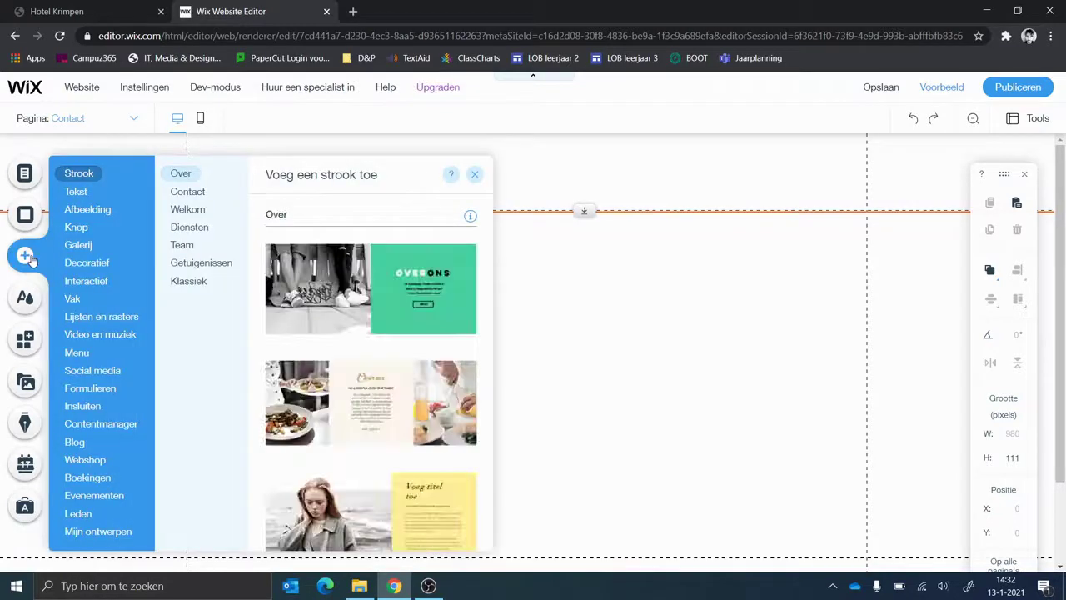
pyautogui.click(84, 175)
pyautogui.moveTo(88, 177)
pyautogui.moveTo(85, 195)
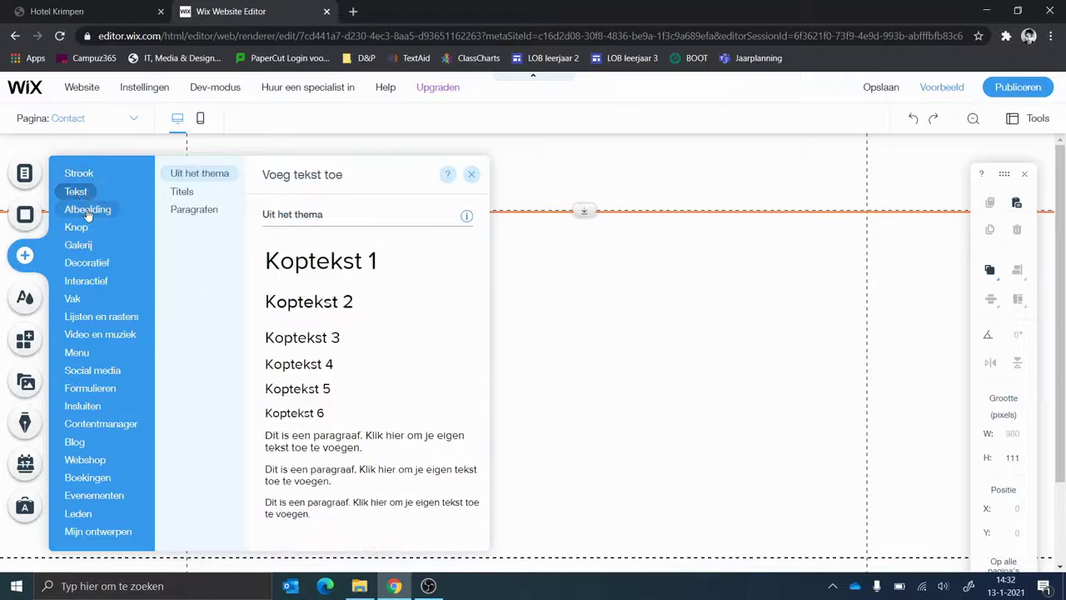
pyautogui.moveTo(87, 214)
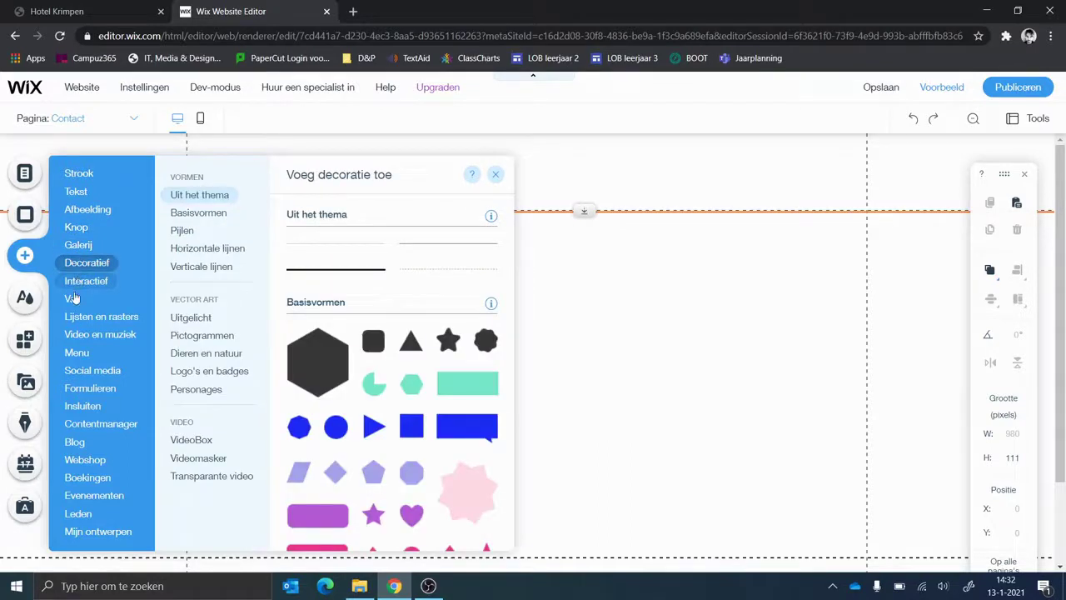
pyautogui.moveTo(72, 293)
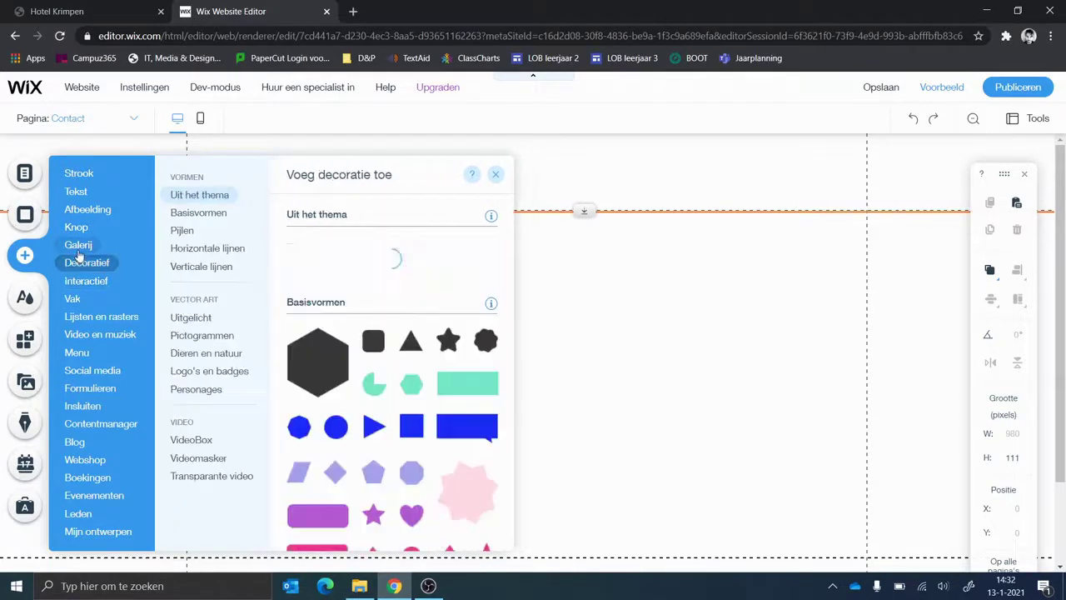
pyautogui.moveTo(75, 354)
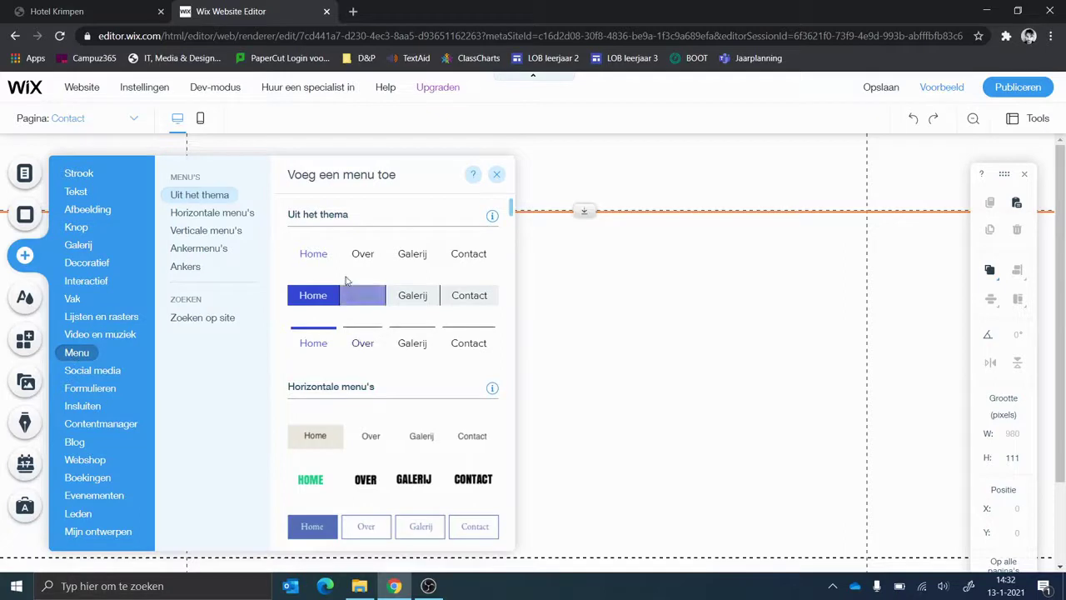
pyautogui.scroll(-1, 395, 291)
pyautogui.scroll(-4, 404, 308)
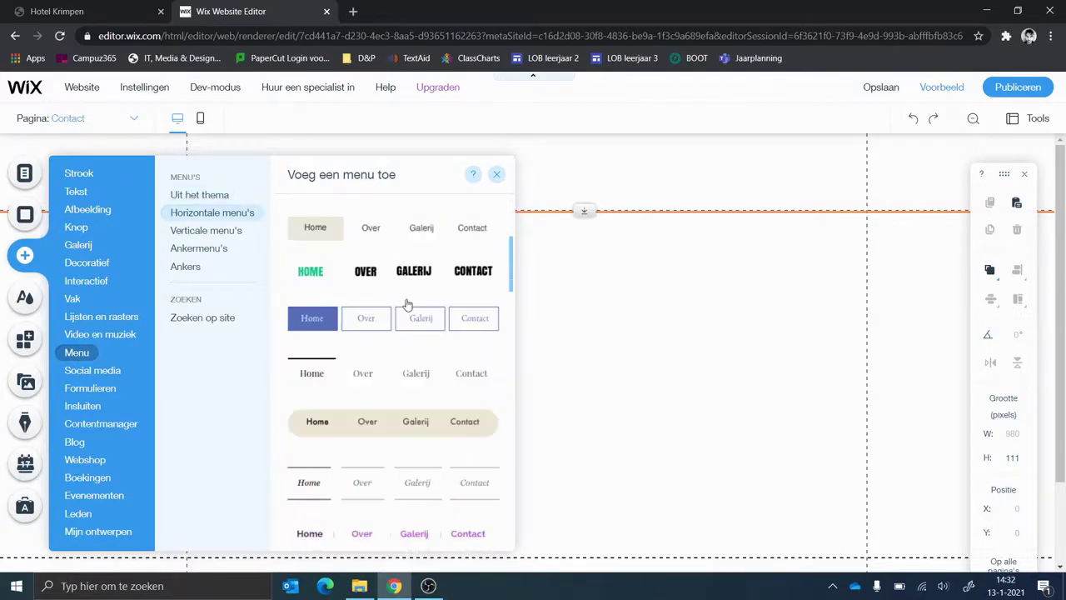
pyautogui.scroll(-1, 395, 314)
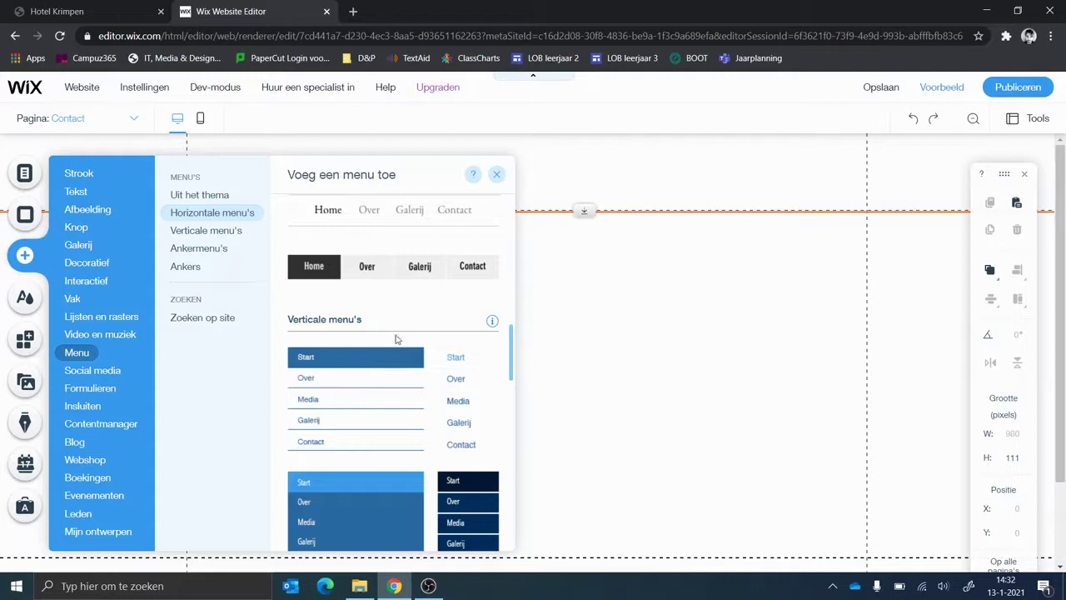
pyautogui.scroll(8, 396, 341)
pyautogui.scroll(2, 391, 325)
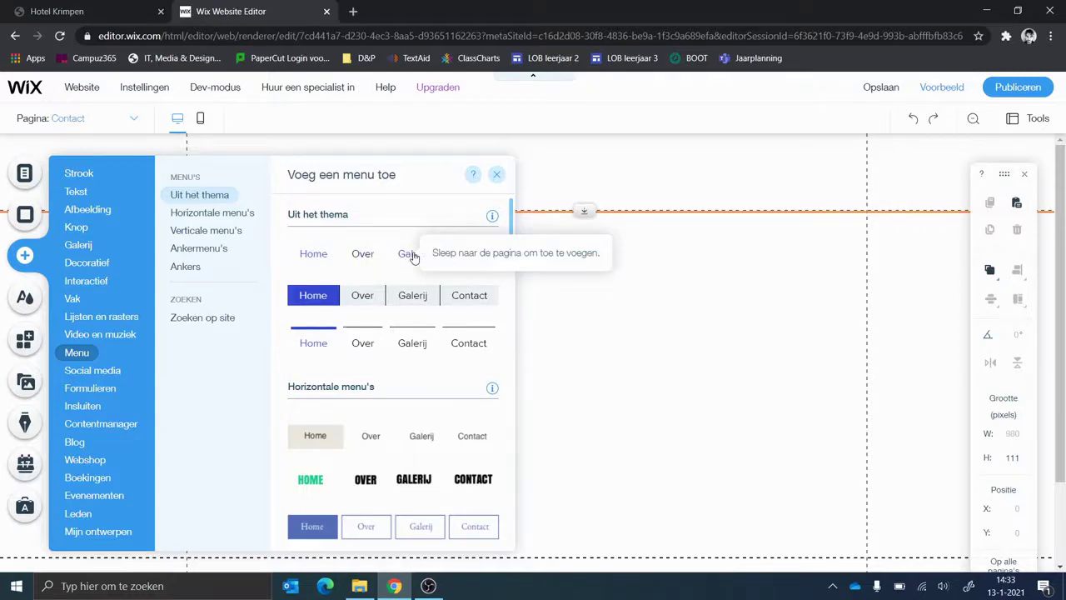
pyautogui.moveTo(413, 258); pyautogui.dragTo(665, 171)
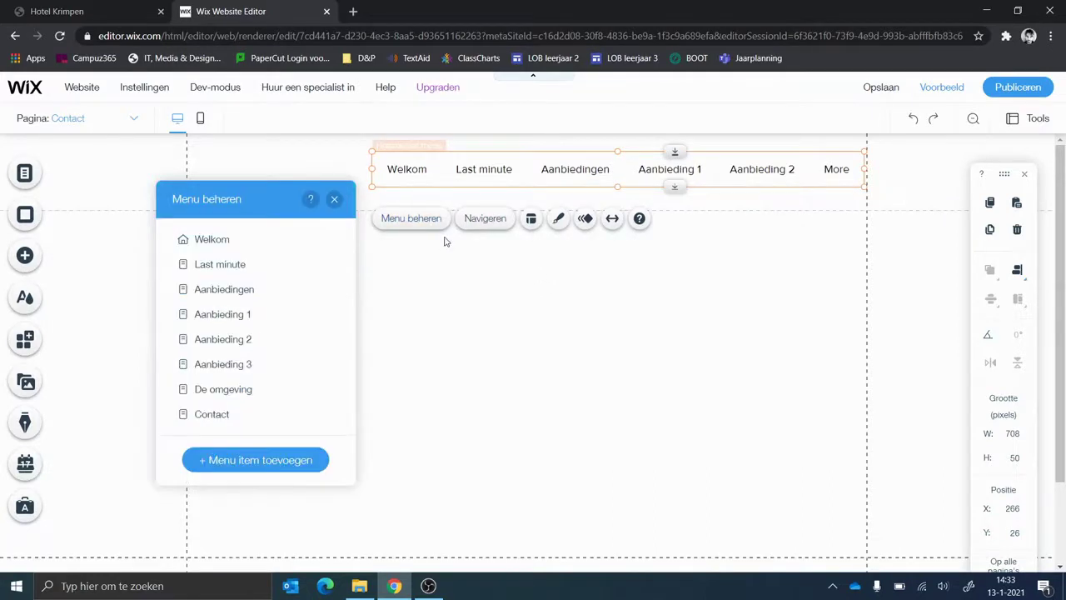
# - Nest the menu items Aanbieding 1, Aanbieding 2 and Aanbieding 3 as subitems under Aanbiedingen
pyautogui.moveTo(218, 317); pyautogui.dragTo(247, 293)
pyautogui.moveTo(205, 340); pyautogui.dragTo(247, 289)
pyautogui.moveTo(205, 364); pyautogui.dragTo(307, 303)
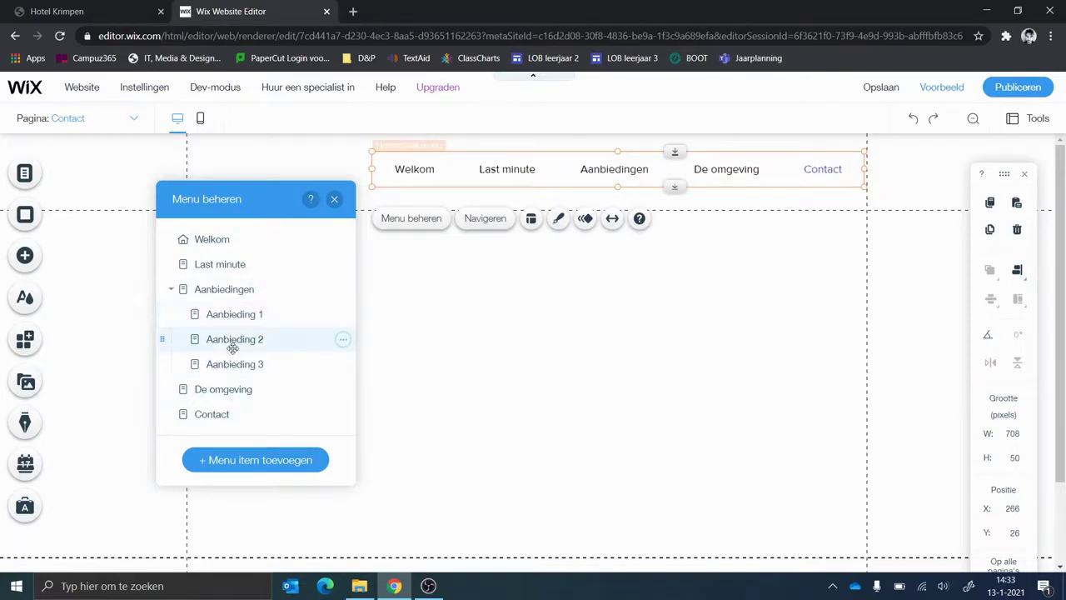
# - Try nesting Aanbieding 1 under Last minute and restore it as the first subitem of Aanbiedingen
pyautogui.moveTo(235, 317); pyautogui.dragTo(240, 265)
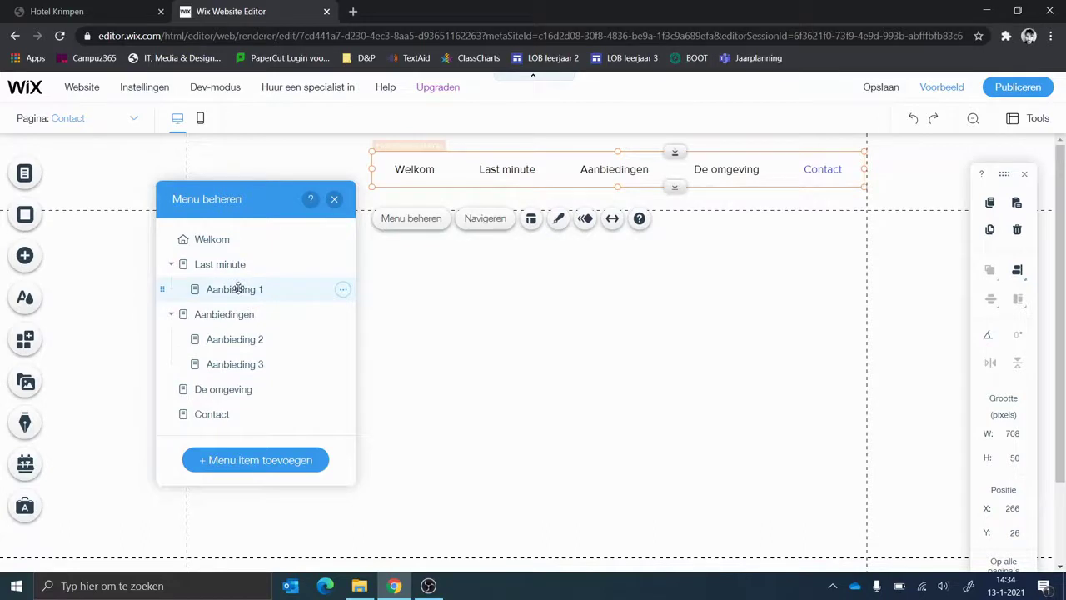
pyautogui.rightClick(295, 288)
pyautogui.click(269, 291)
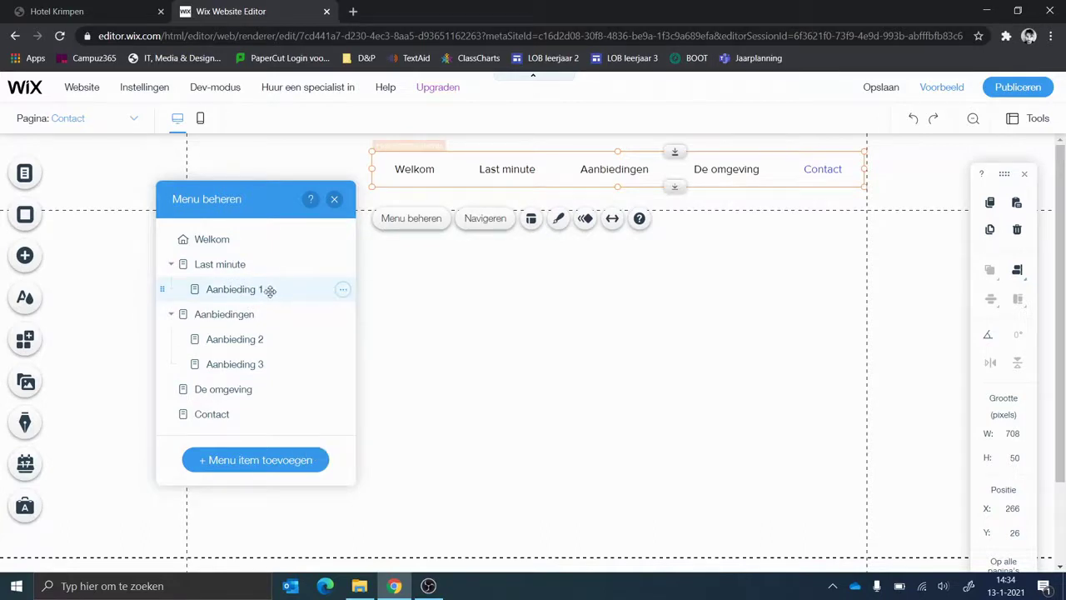
pyautogui.click(341, 290)
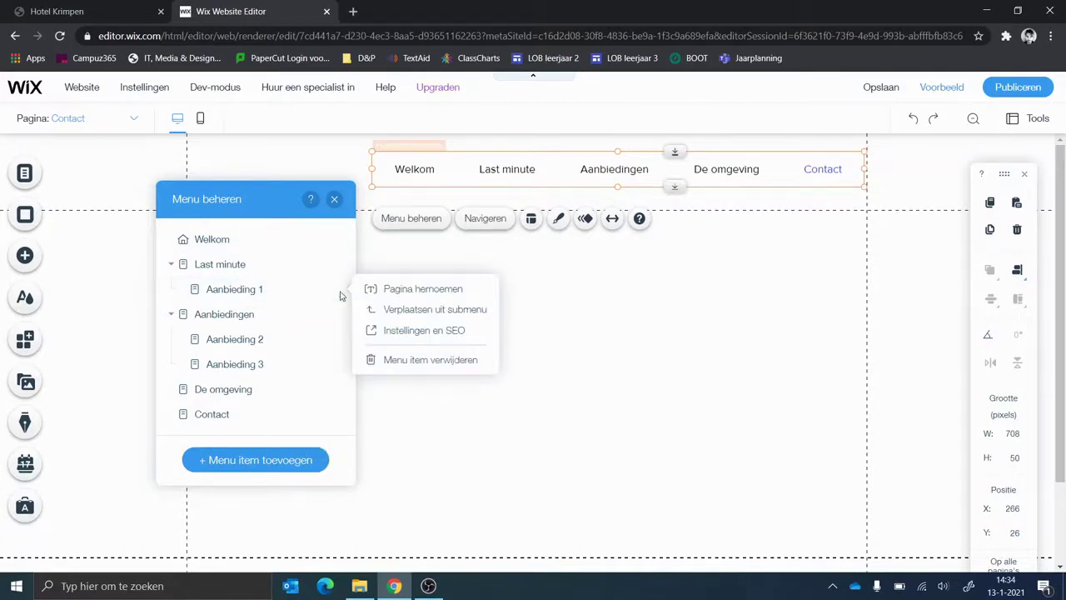
pyautogui.click(409, 309)
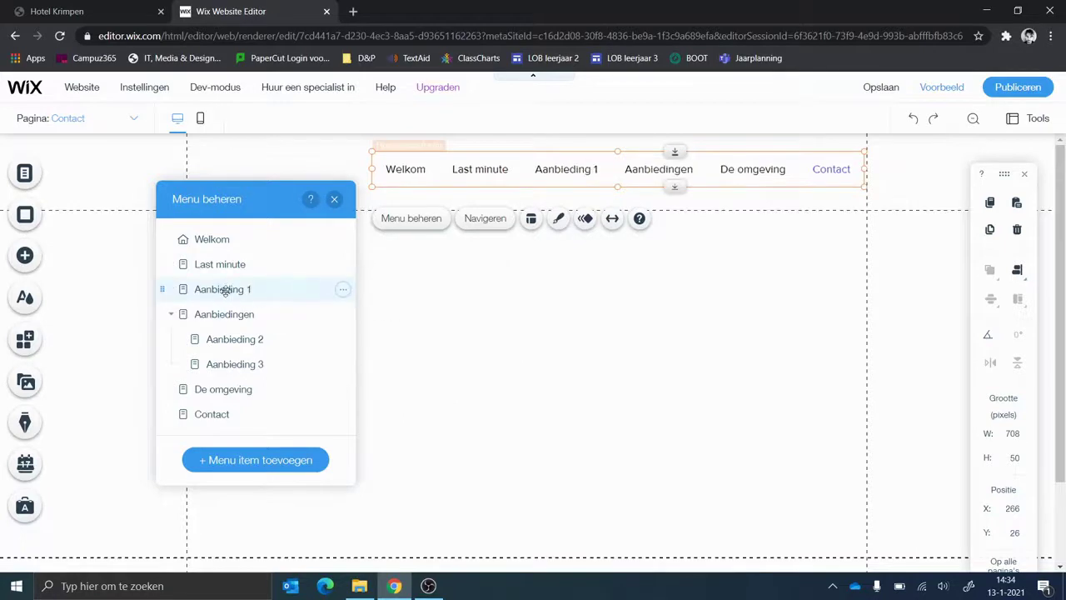
pyautogui.moveTo(209, 288); pyautogui.dragTo(234, 315)
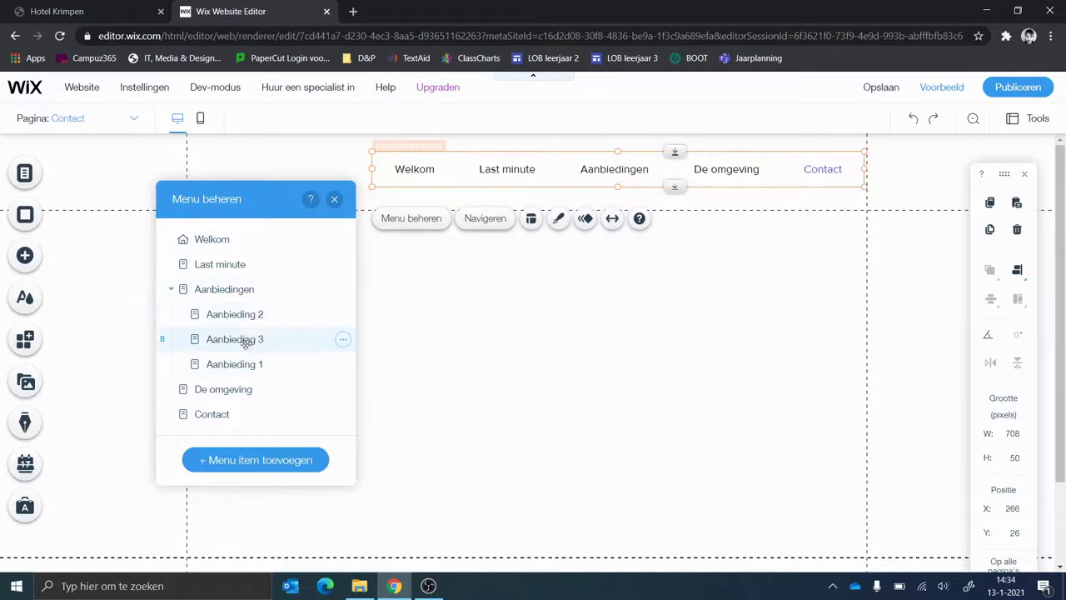
pyautogui.moveTo(236, 364); pyautogui.dragTo(314, 321)
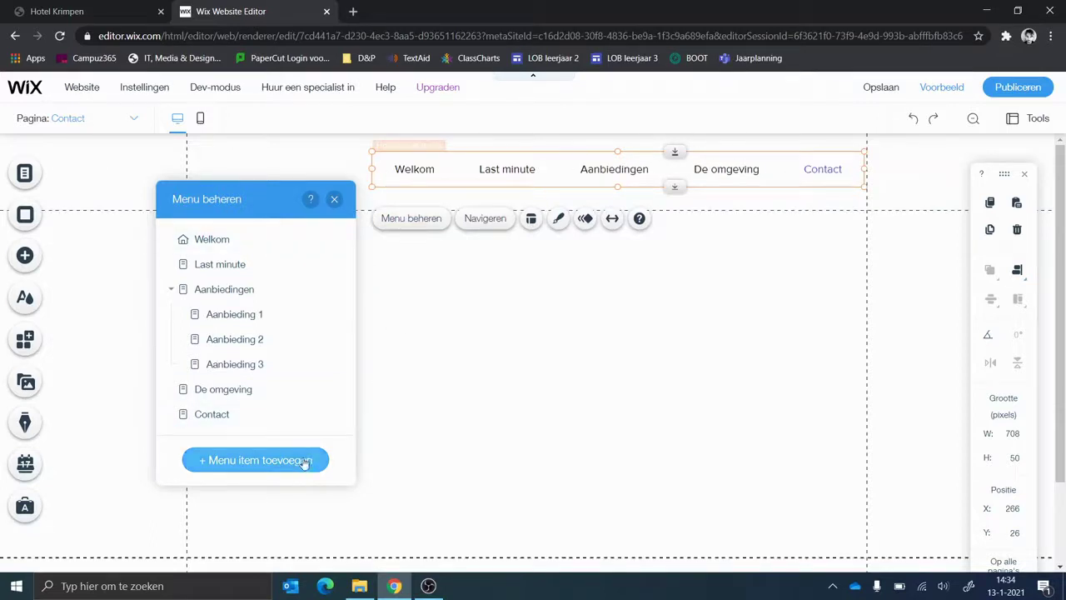
# - Narrow the header menu to about 567 px wide and place it at about X 412, Y 30, ending at the right page guide
pyautogui.click(463, 365)
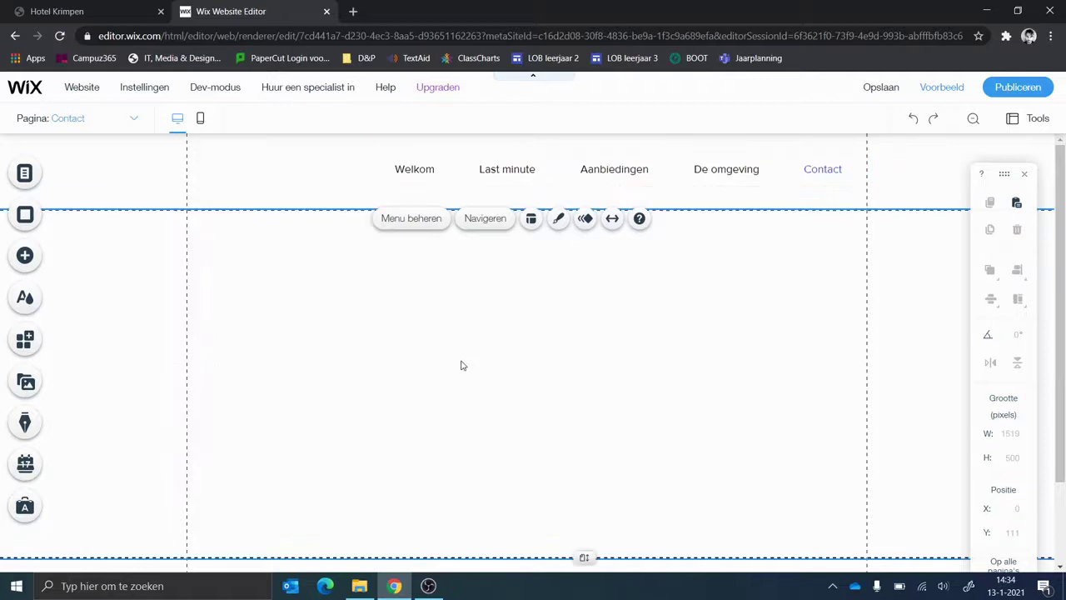
pyautogui.click(454, 172)
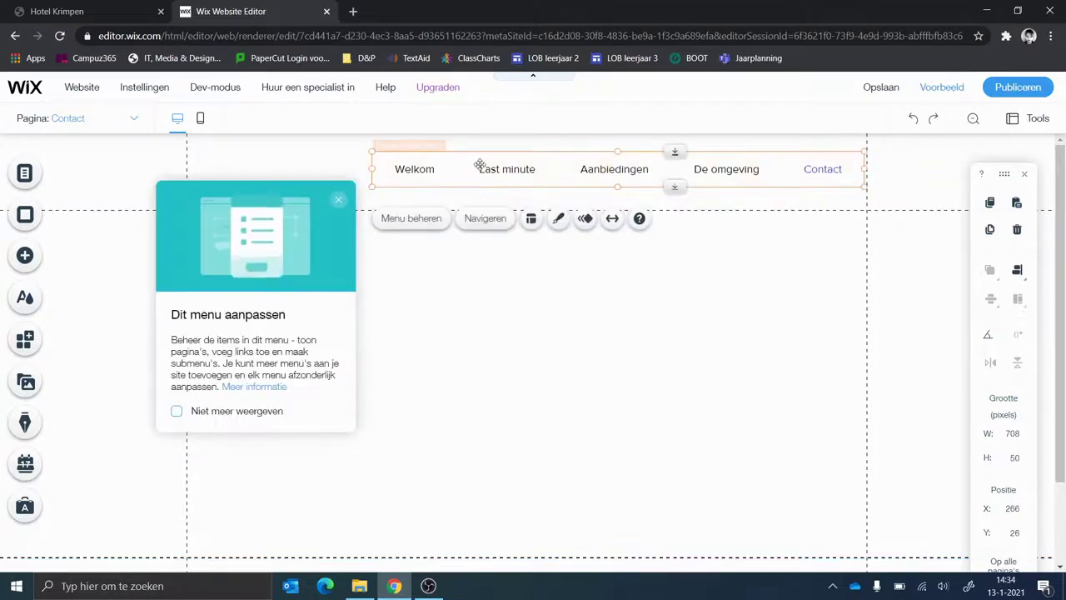
pyautogui.moveTo(373, 169); pyautogui.dragTo(535, 174)
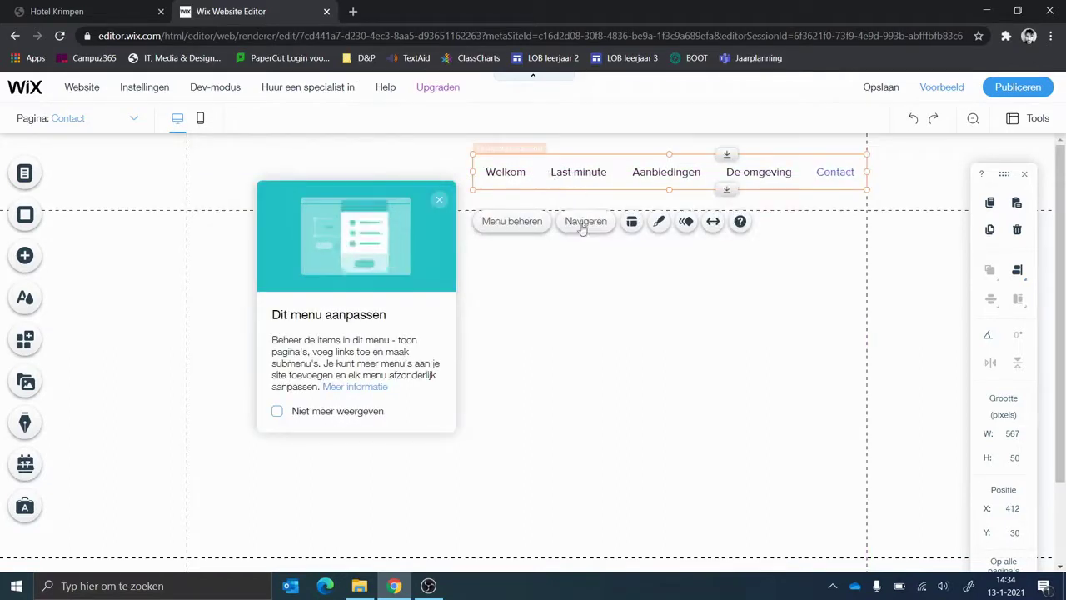
pyautogui.click(647, 301)
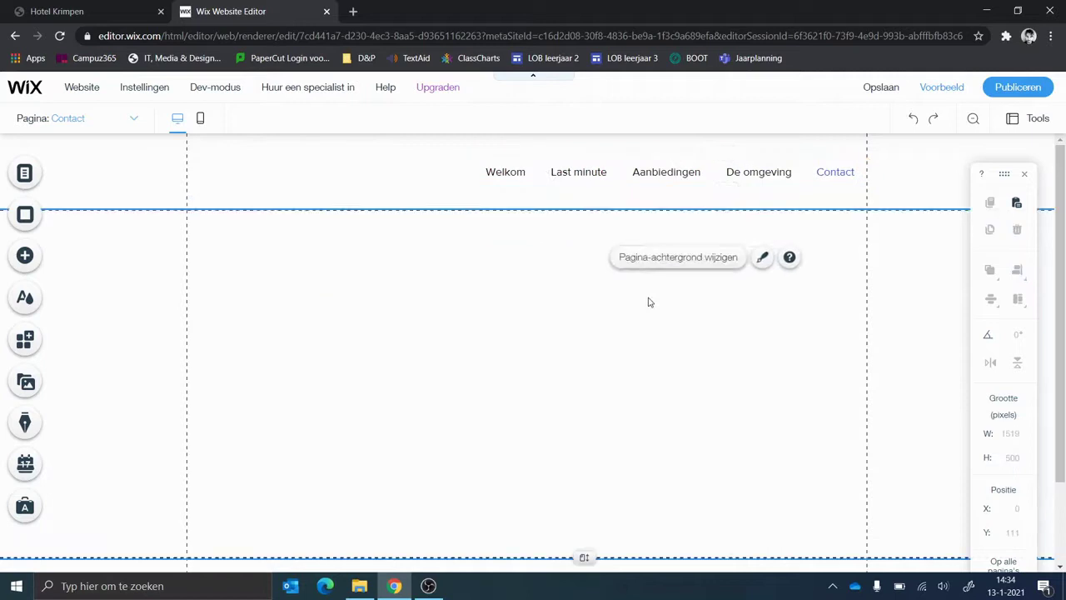
# - Look at the menu's page navigation list and switch the editor to the Welkom page
pyautogui.click(539, 177)
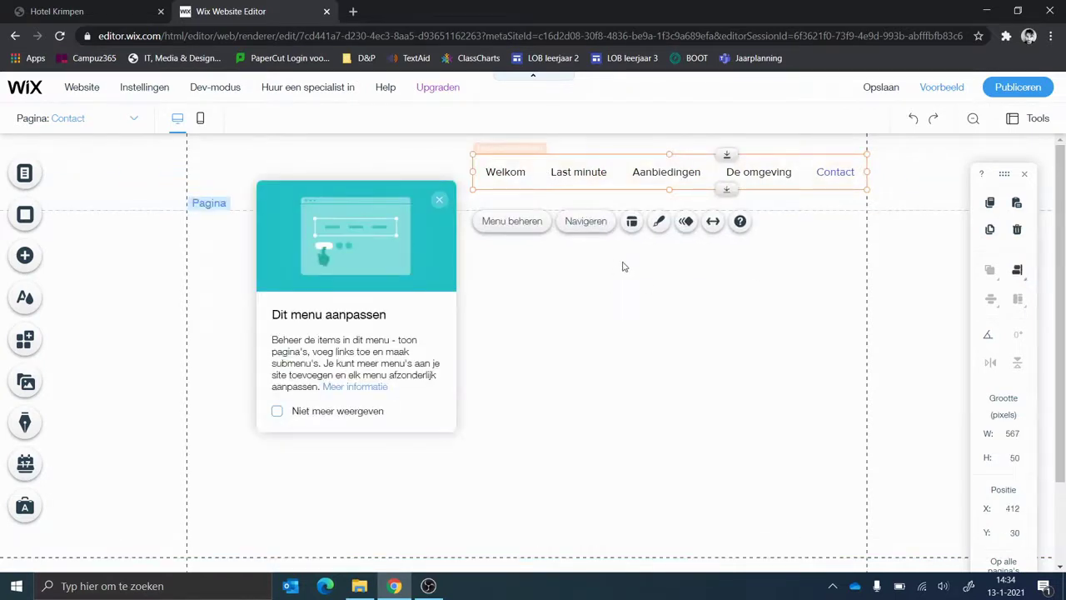
pyautogui.click(583, 226)
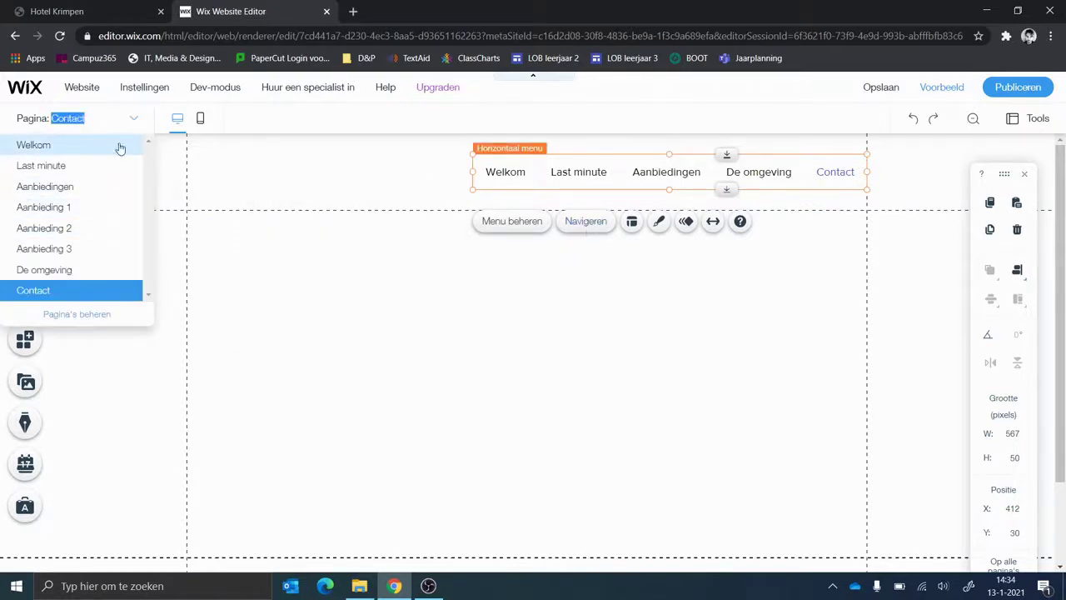
pyautogui.click(407, 310)
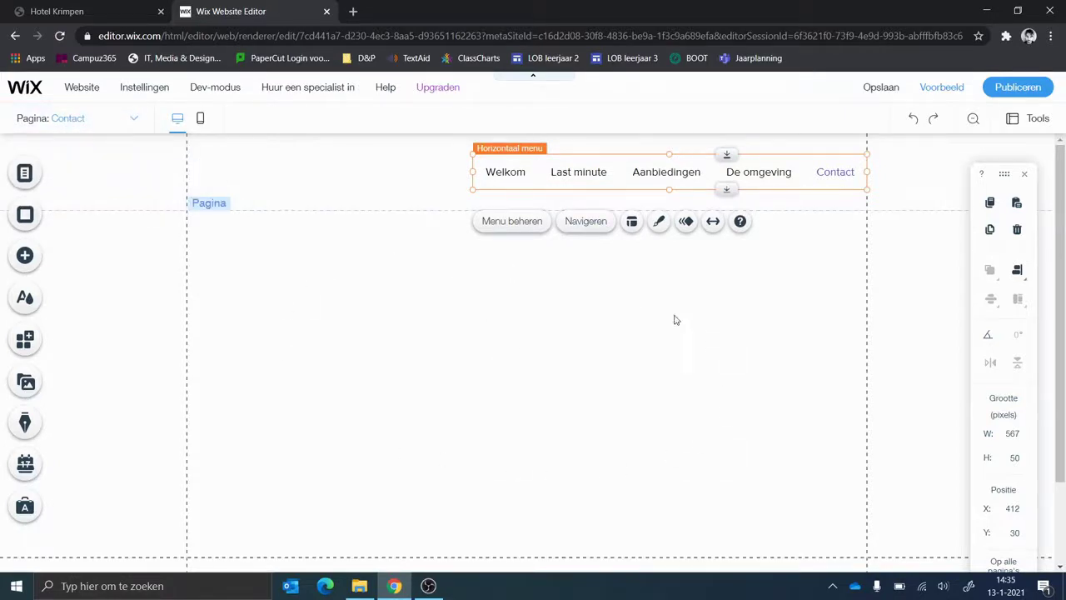
pyautogui.click(137, 119)
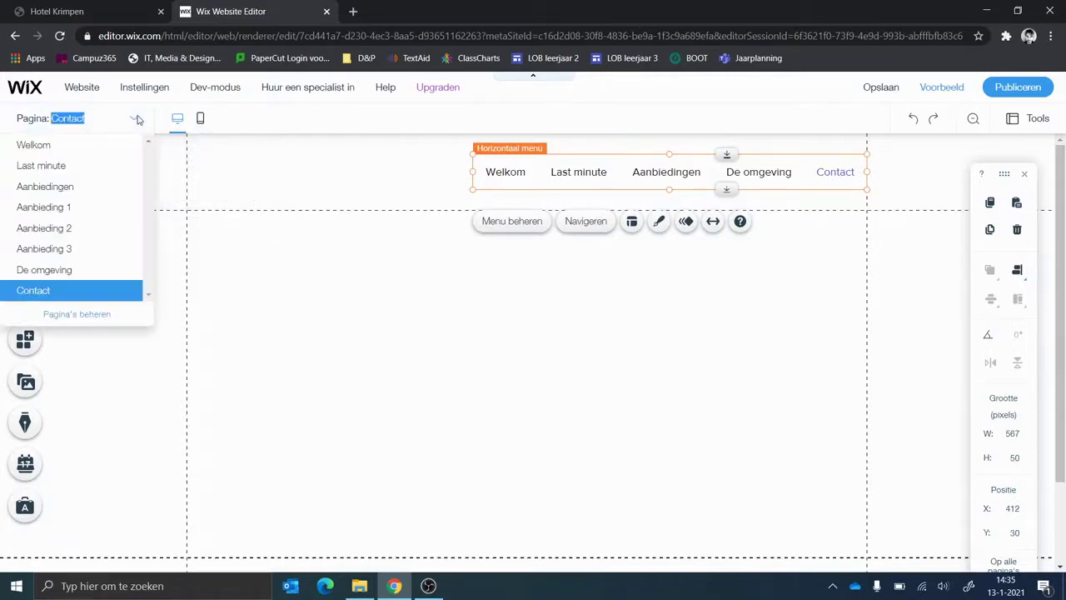
pyautogui.click(36, 146)
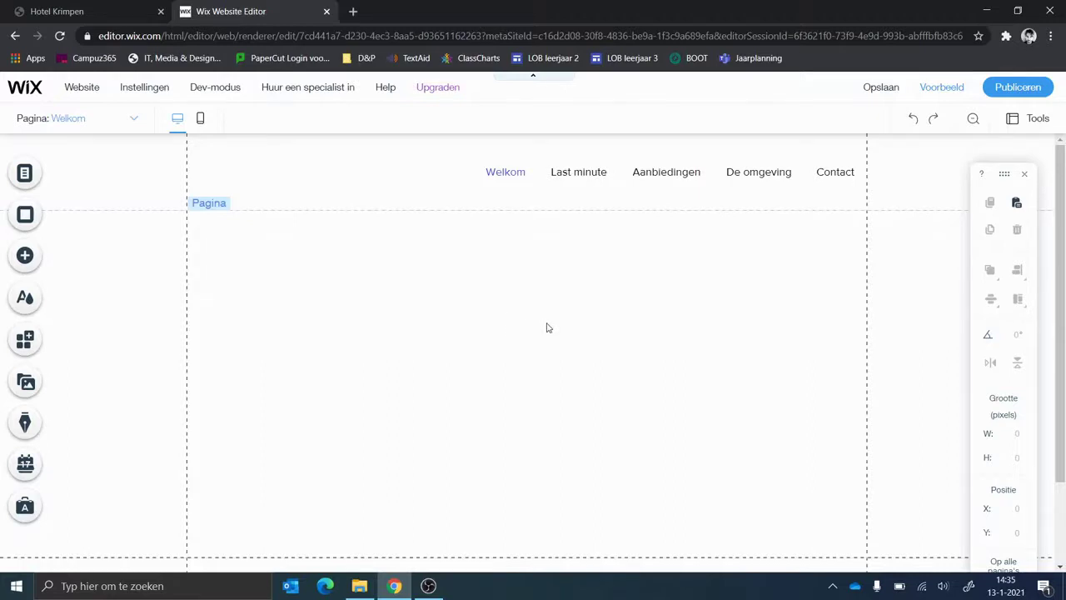
# - Examine the layout, design and stretch options of the header menu without changing them
pyautogui.click(542, 169)
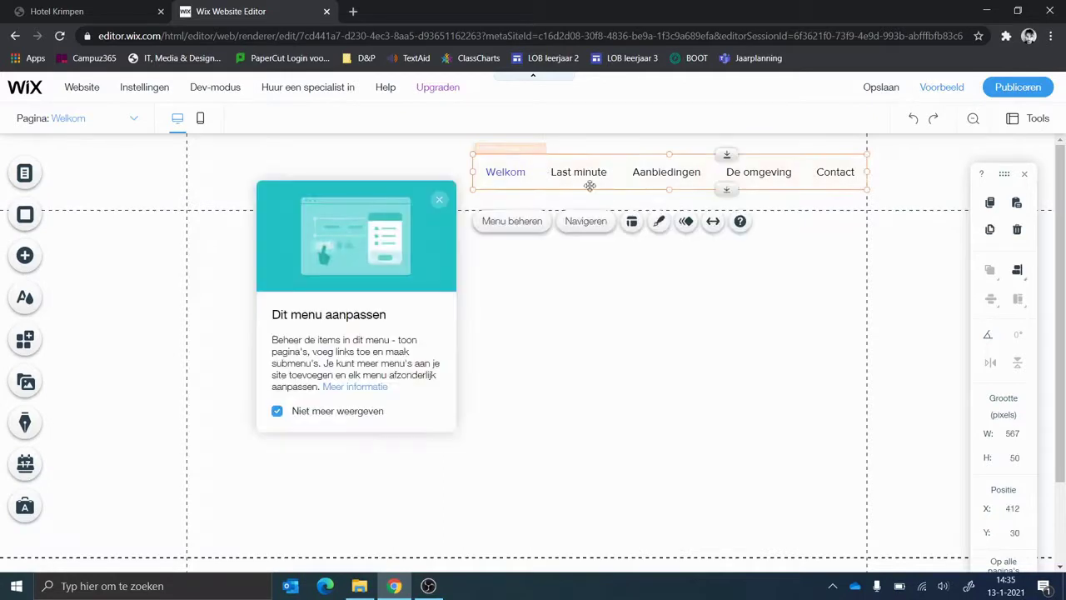
pyautogui.click(632, 221)
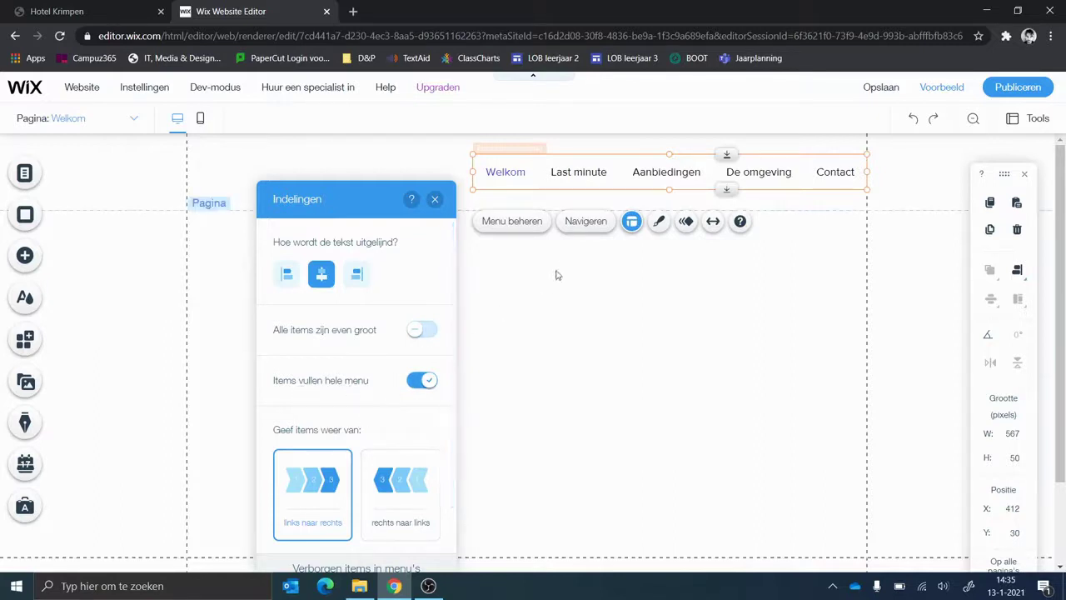
pyautogui.click(435, 199)
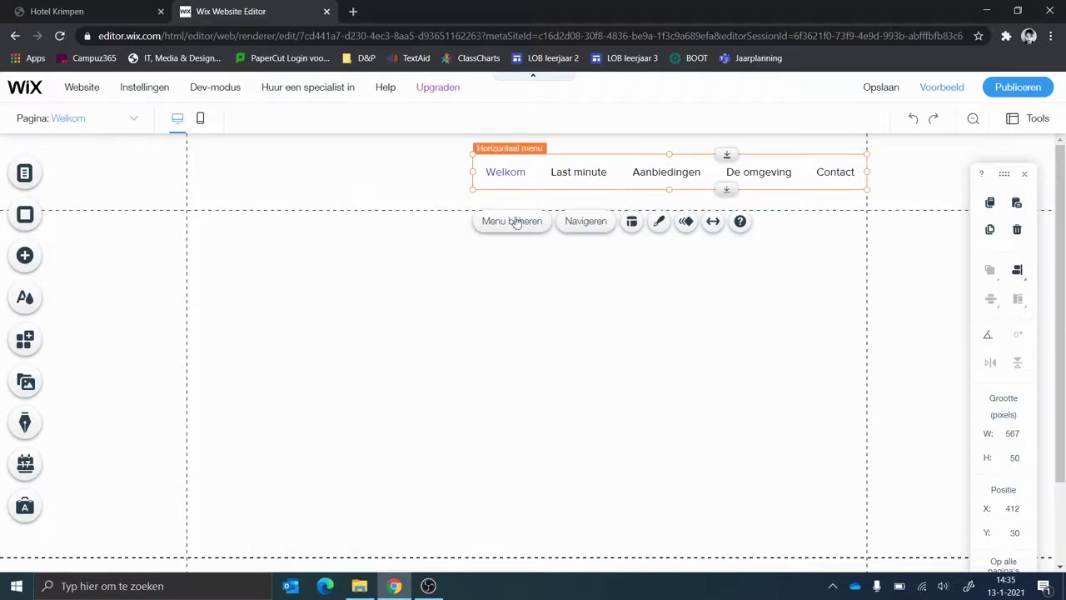
pyautogui.click(659, 222)
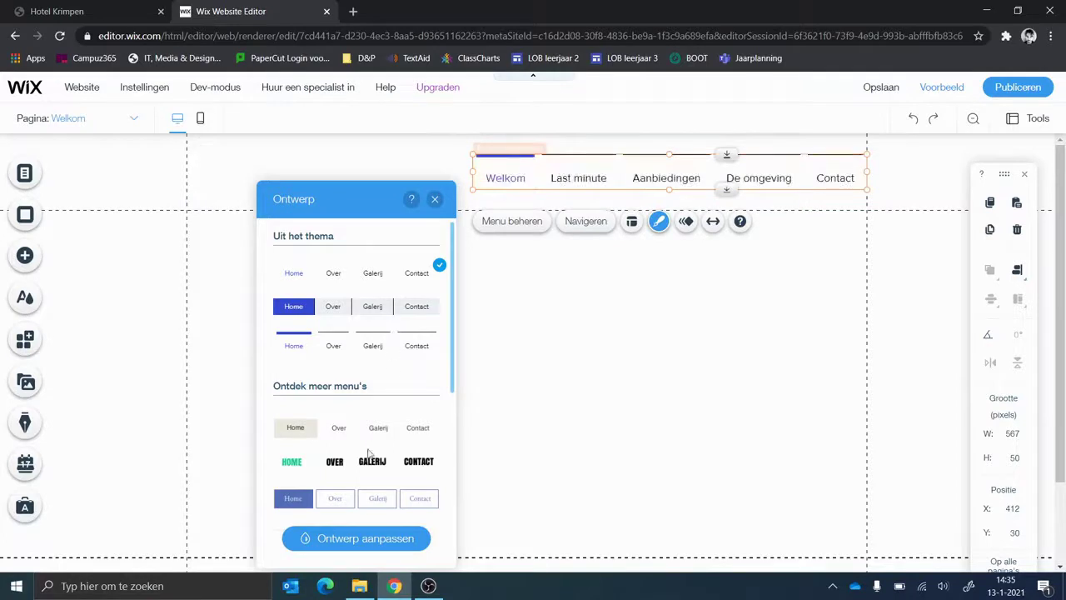
pyautogui.click(662, 363)
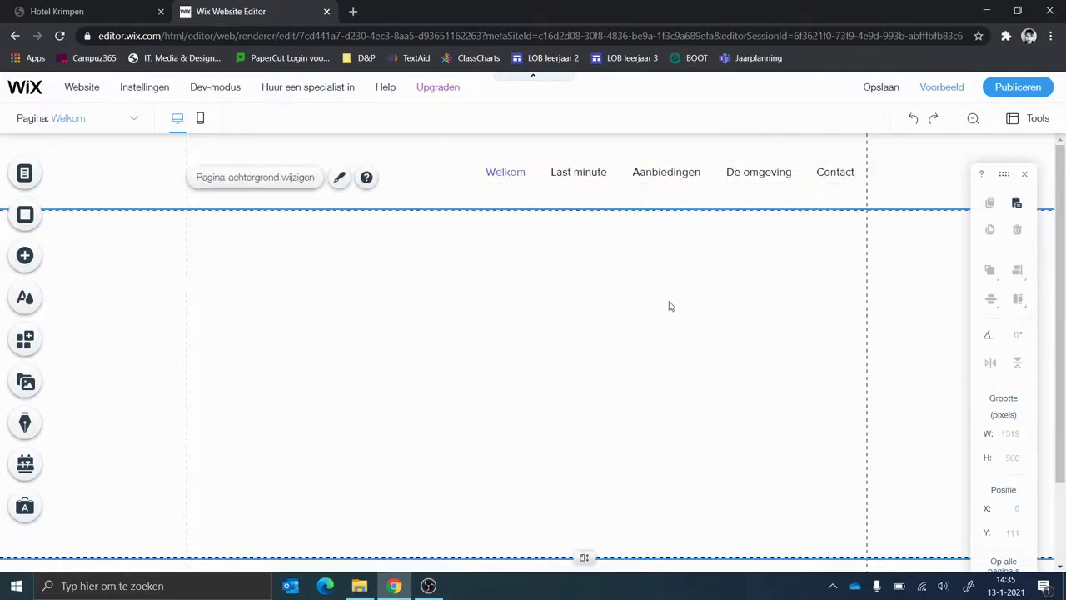
pyautogui.click(505, 191)
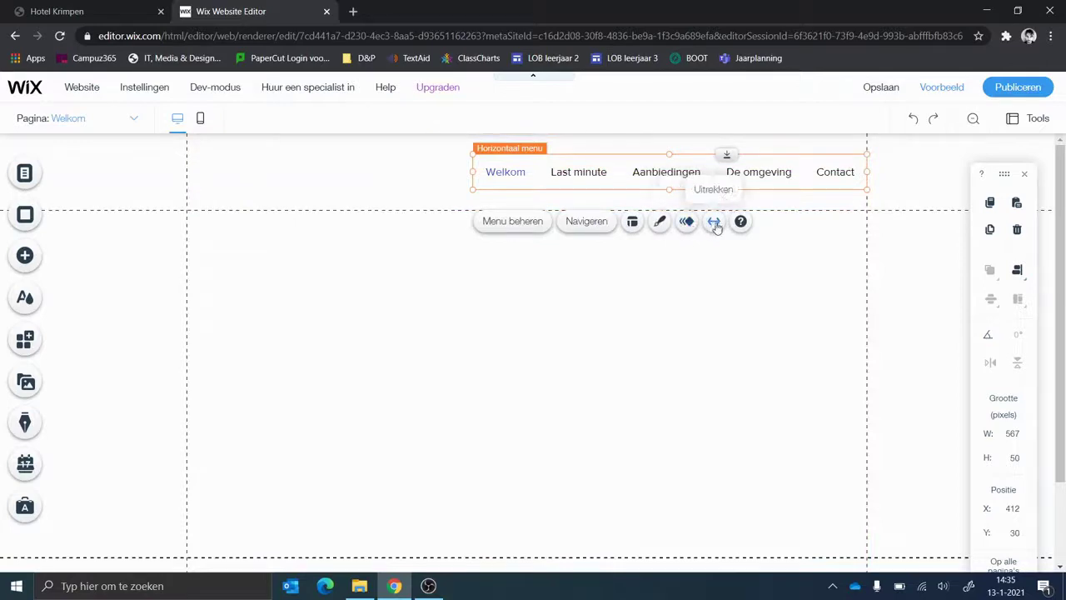
pyautogui.click(690, 307)
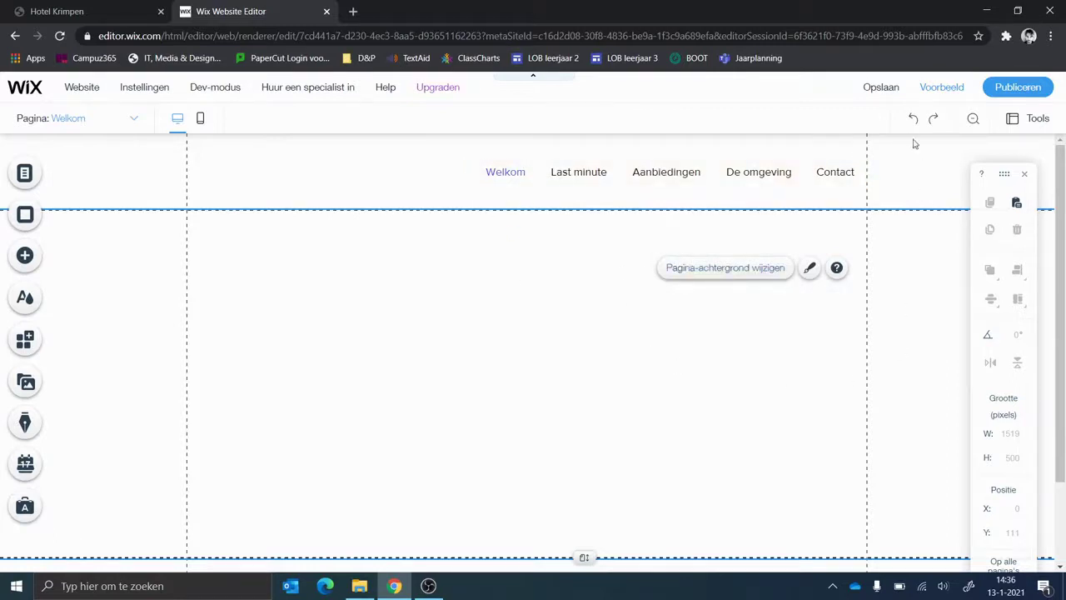
# - Preview the site to check the header menu and the Aanbiedingen submenu, and return to editing
pyautogui.click(941, 88)
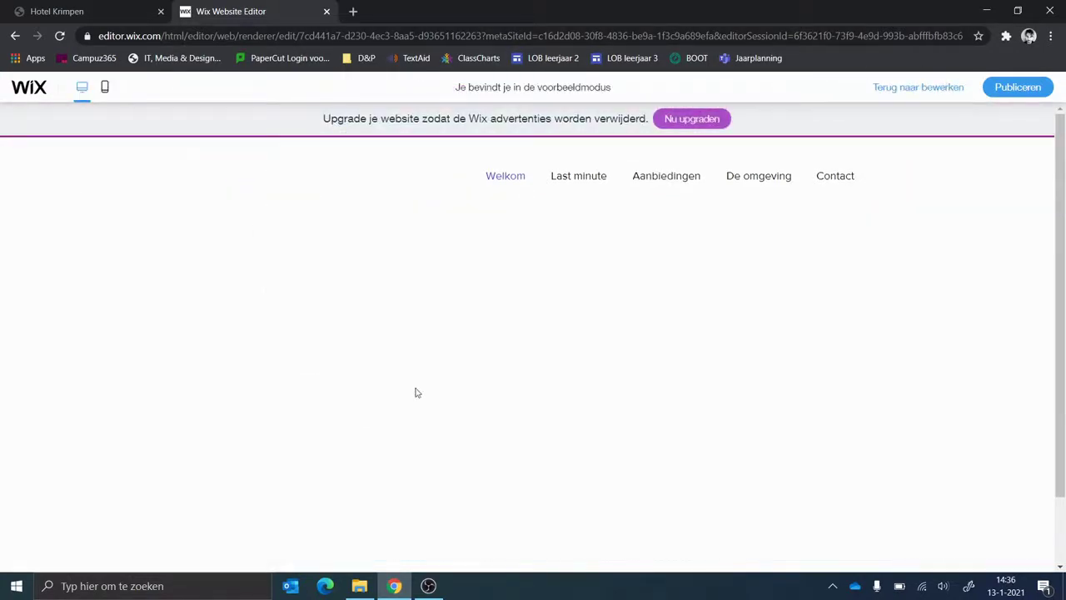
pyautogui.moveTo(639, 179)
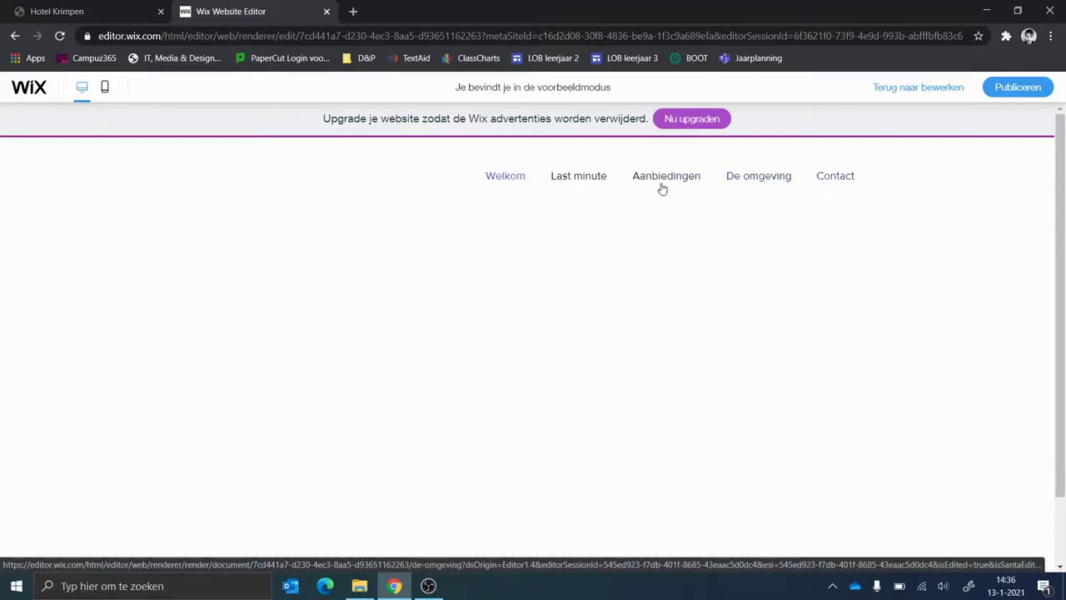
pyautogui.click(905, 90)
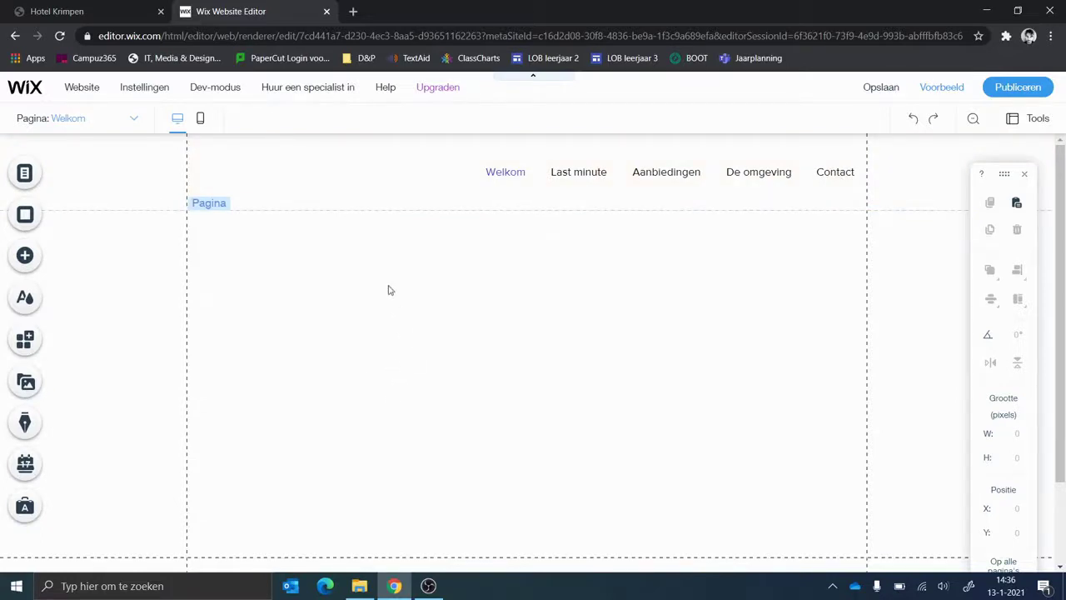
# - Examine the sources for adding an image: own uploads, the Wix and stock collections, and social media
pyautogui.click(27, 257)
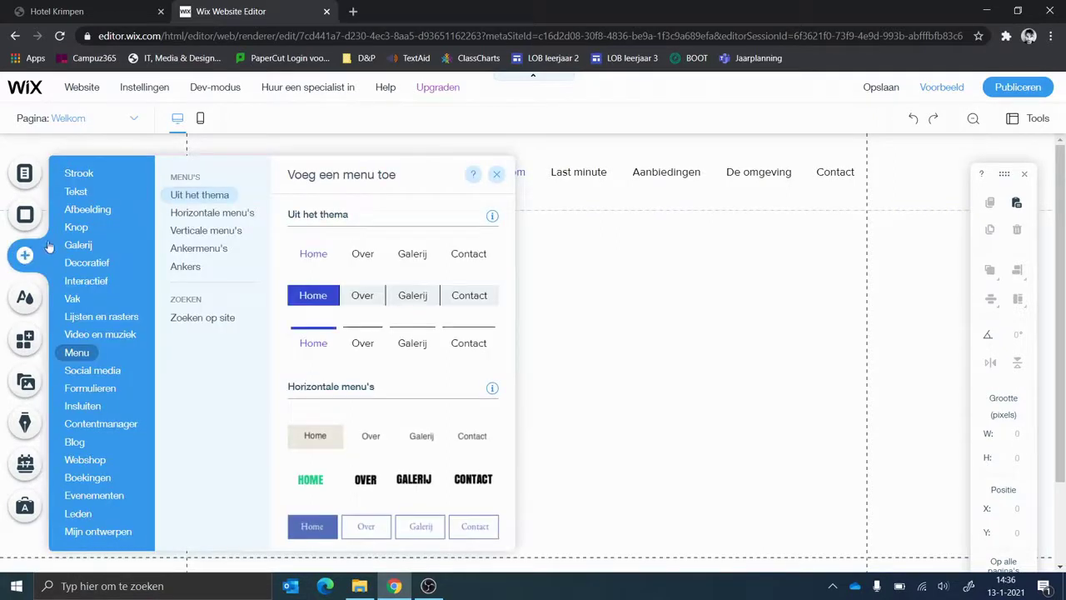
pyautogui.moveTo(87, 211)
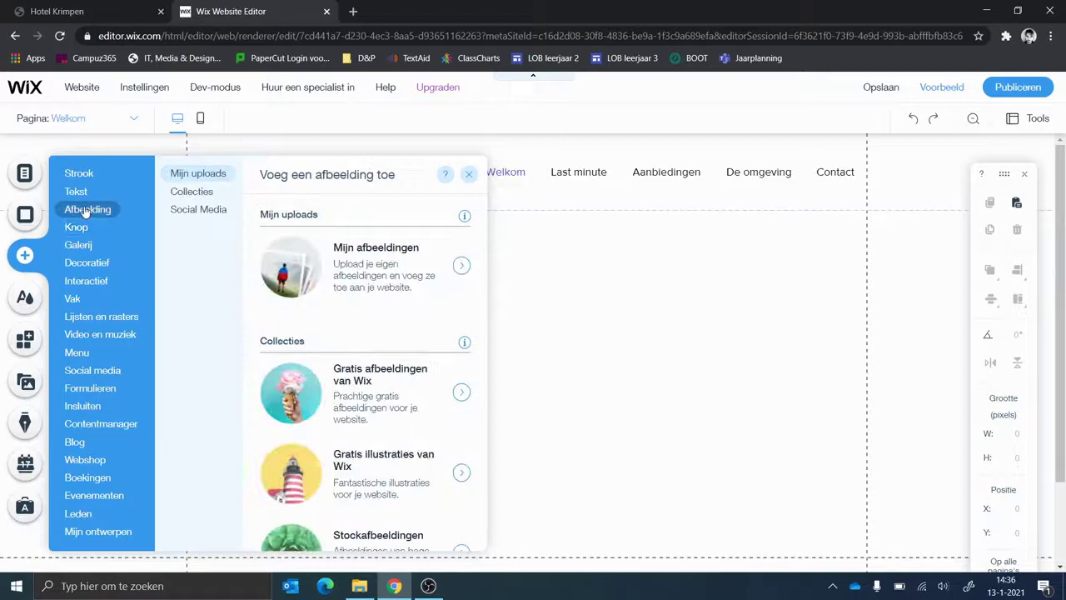
pyautogui.click(209, 212)
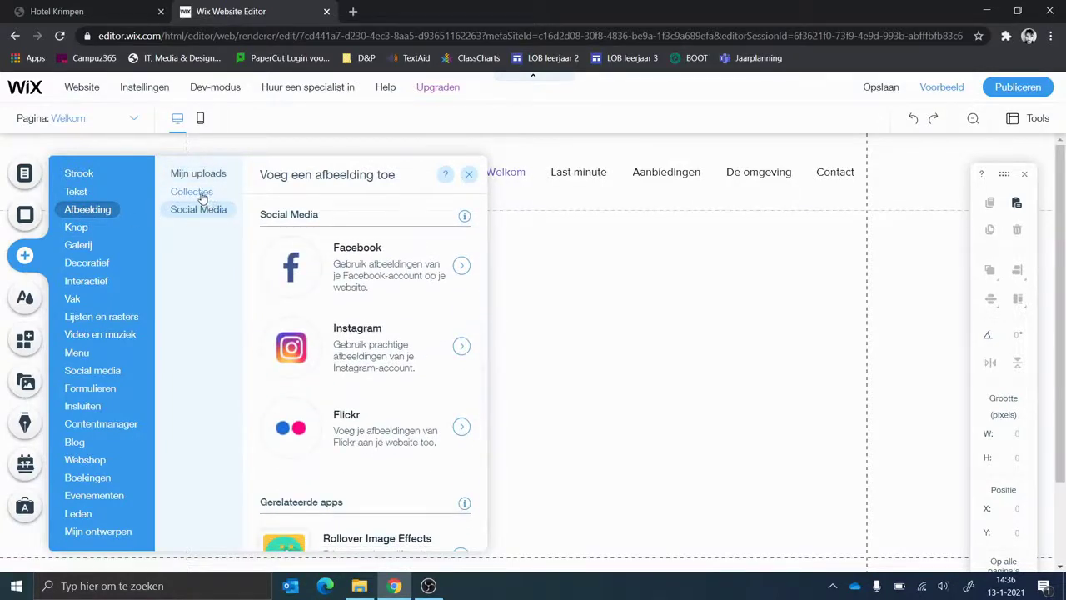
pyautogui.click(200, 191)
pyautogui.click(198, 174)
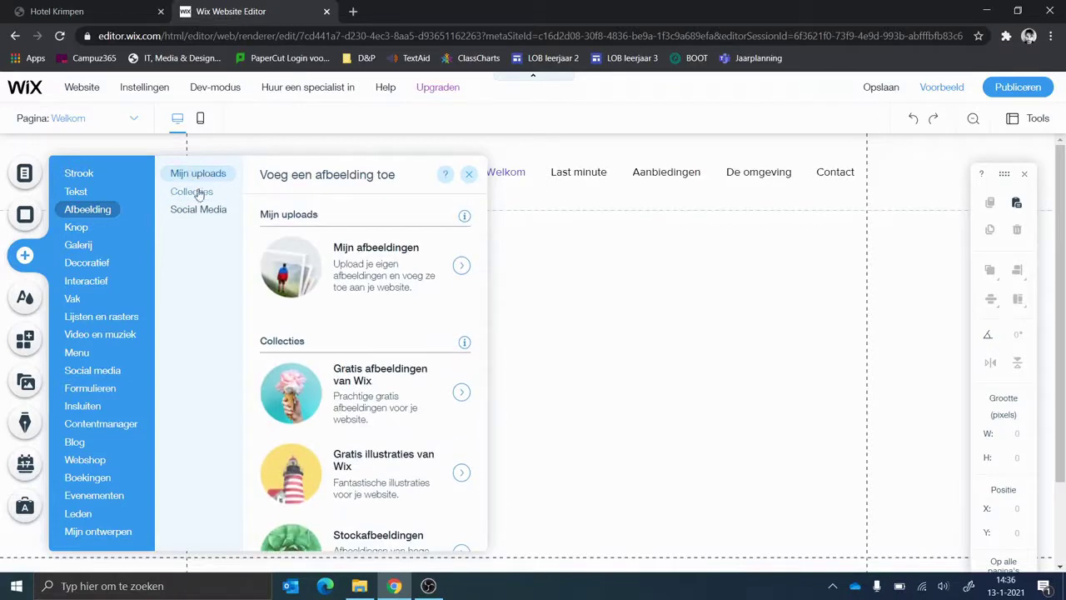
pyautogui.click(199, 191)
pyautogui.click(187, 214)
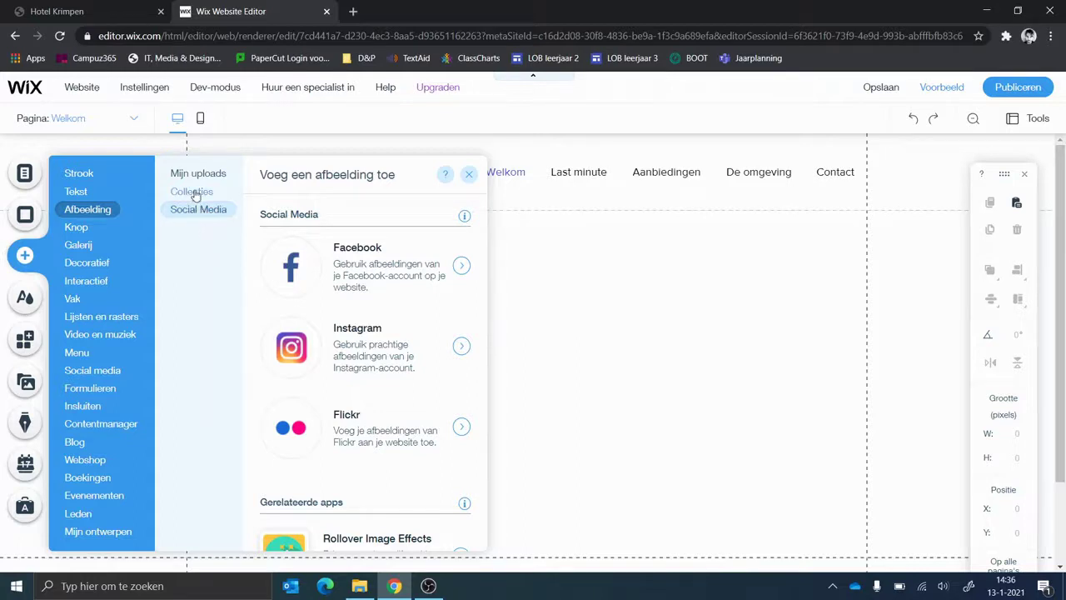
pyautogui.click(193, 191)
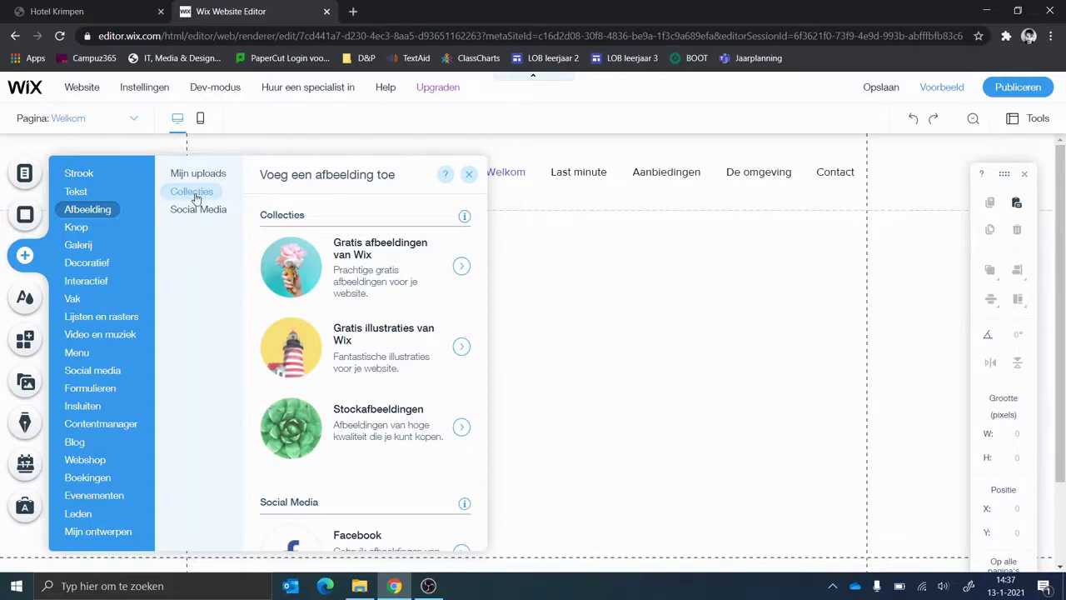
pyautogui.click(188, 176)
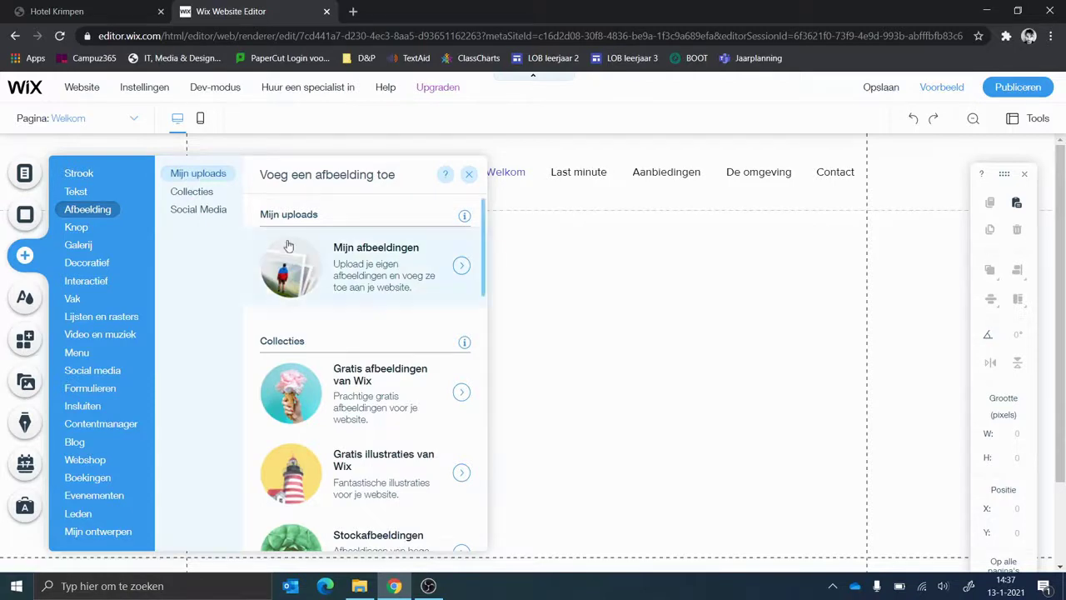
pyautogui.click(564, 246)
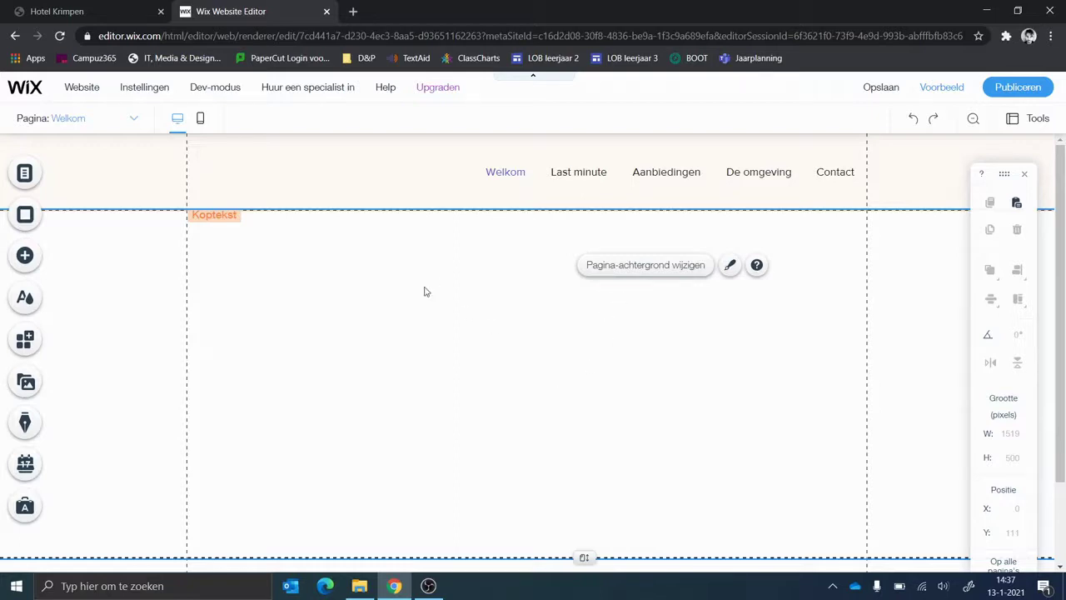
# - Switch to the Hotel Krimpen website and save its logo as logo_hotelkrimpen2-300x73 (1).jpg in the PK1 downloads folder
pyautogui.click(75, 12)
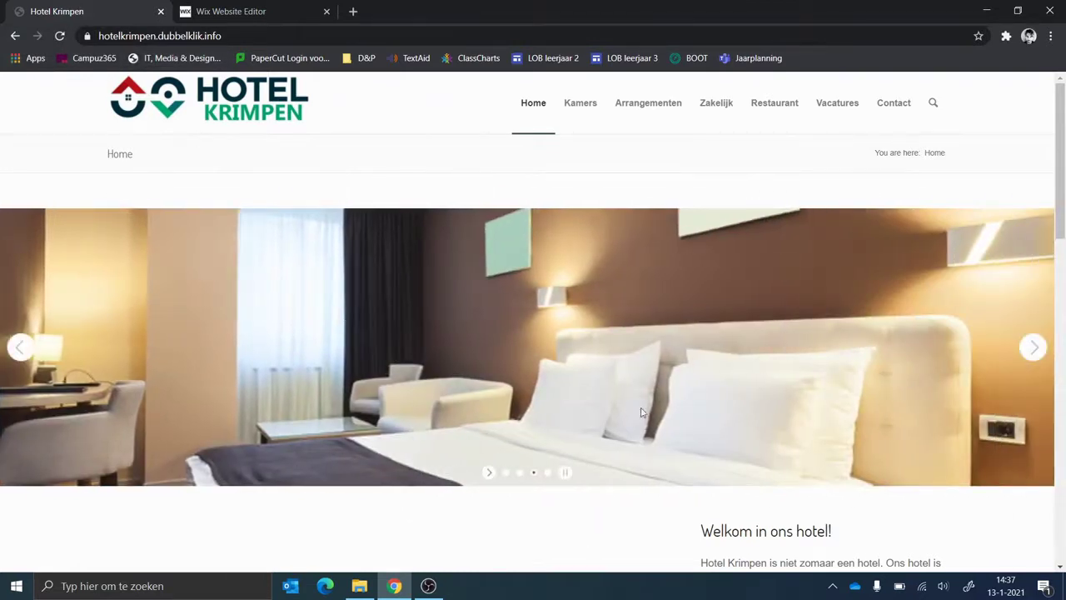
pyautogui.scroll(-2, 641, 412)
pyautogui.scroll(2, 372, 214)
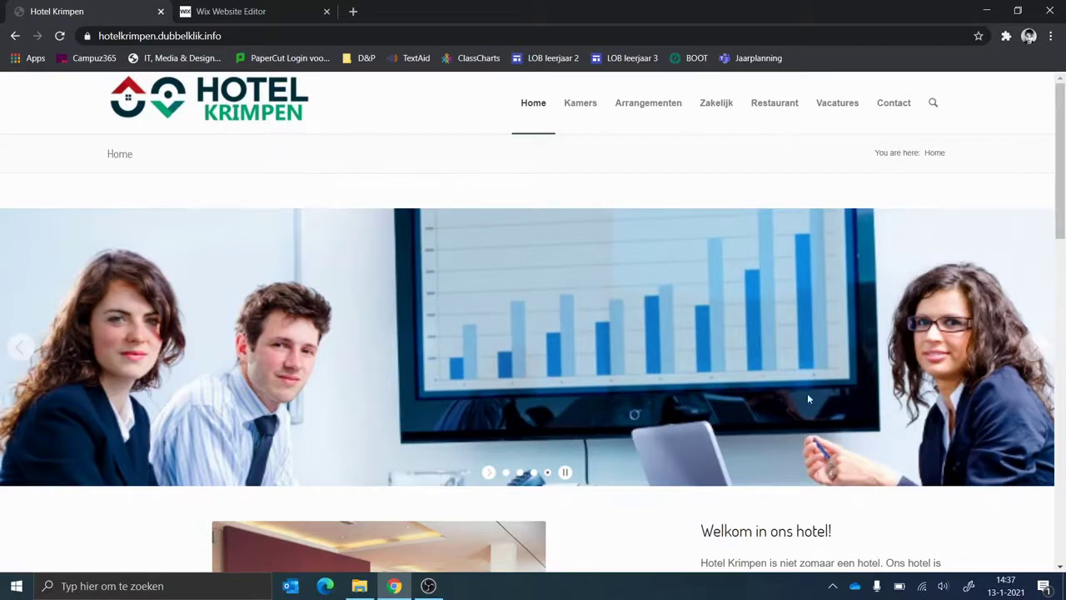
pyautogui.rightClick(225, 98)
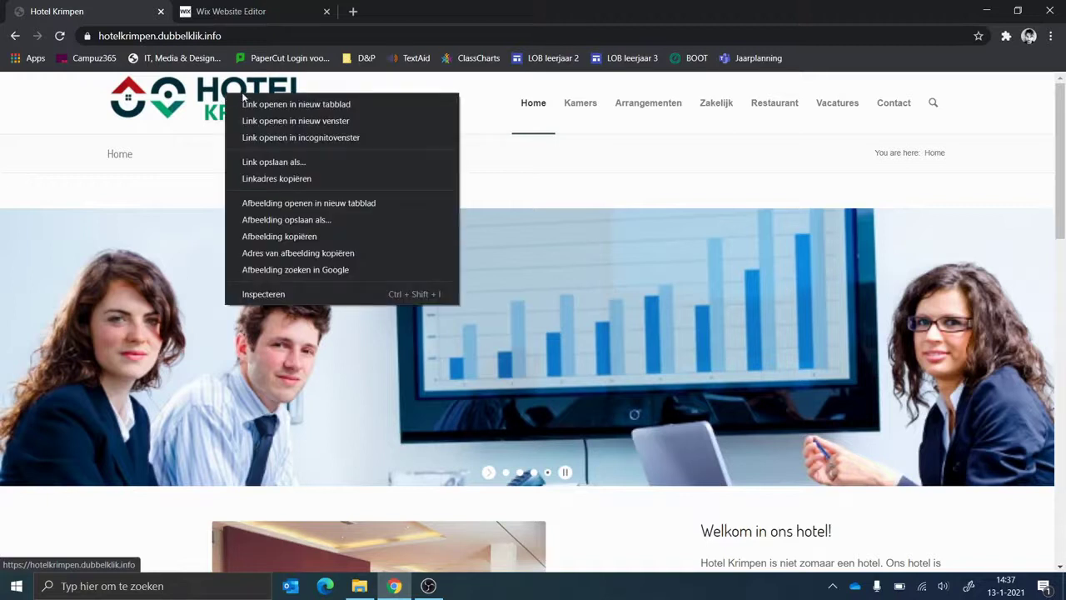
pyautogui.click(310, 220)
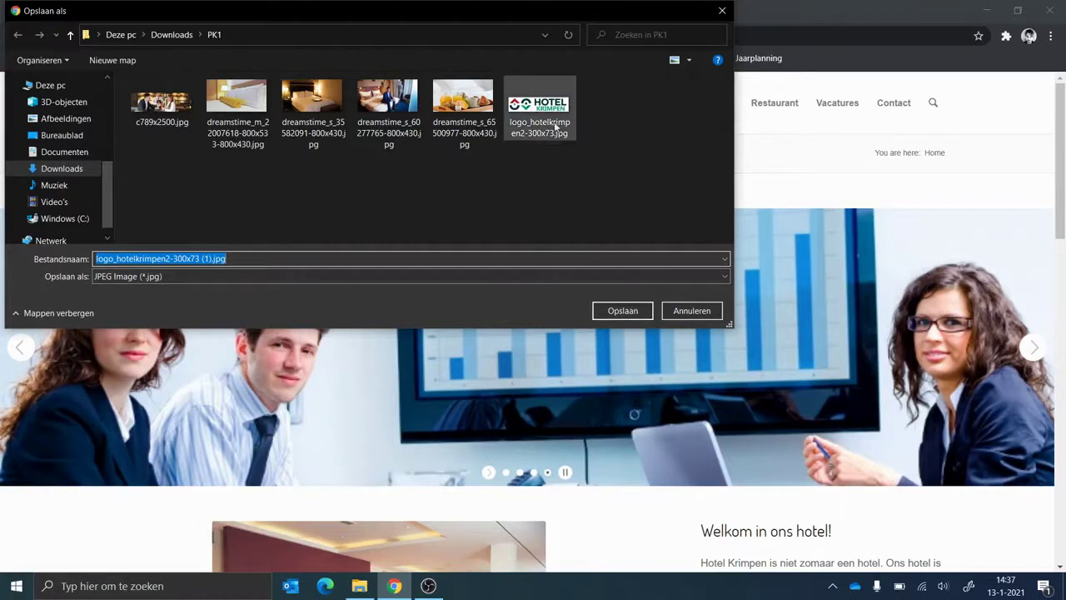
pyautogui.click(622, 310)
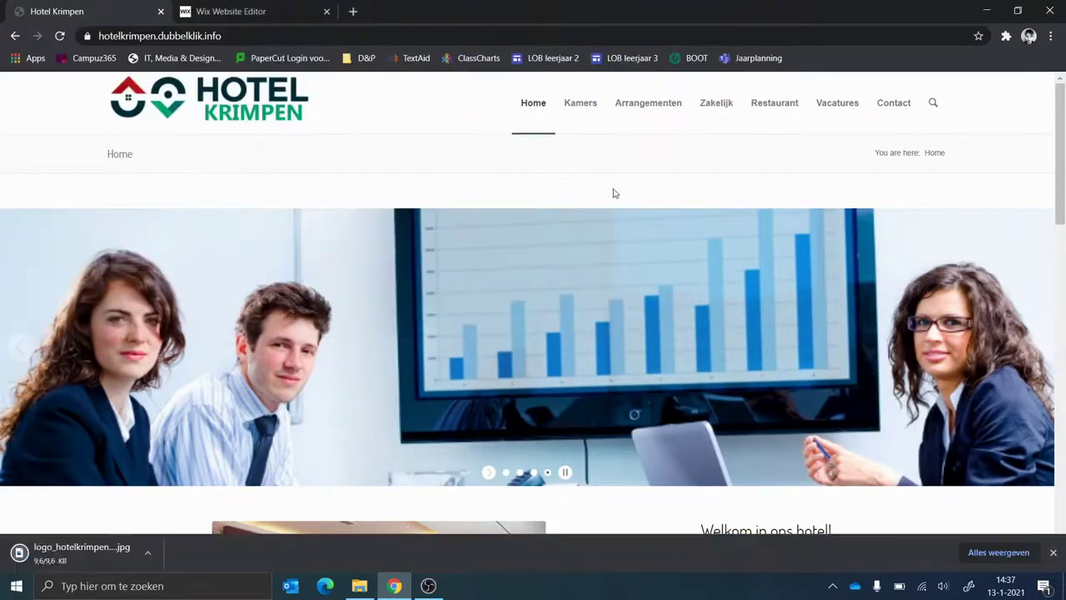
pyautogui.click(1053, 552)
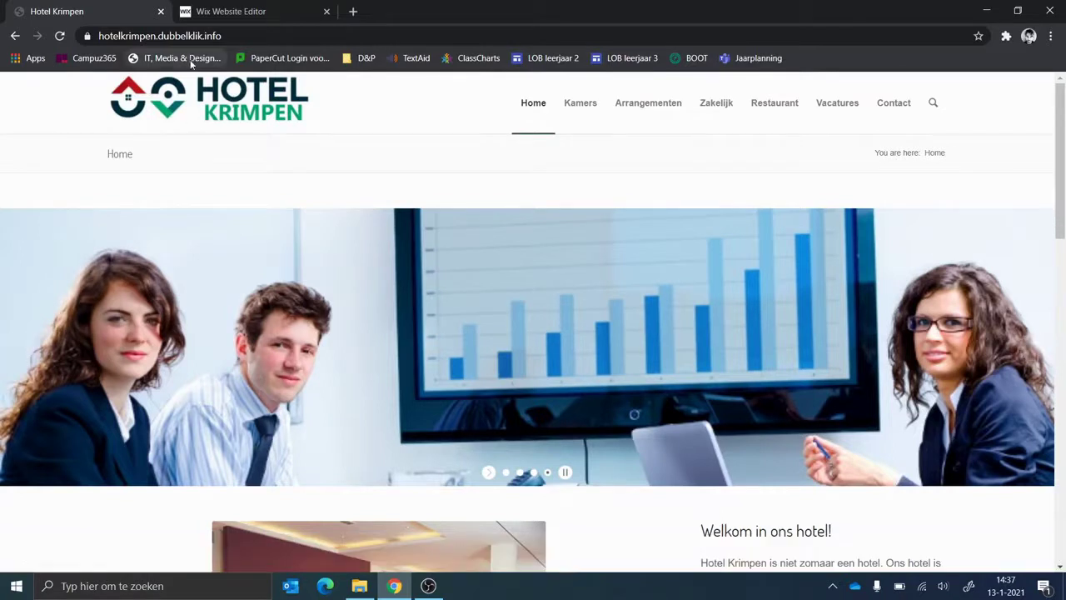
# - Switch to the Wix editor and upload the five hotel photos and logo_hotelkrimpen2-300x73 (1).jpg from the PK1 folder to the site files
pyautogui.click(262, 12)
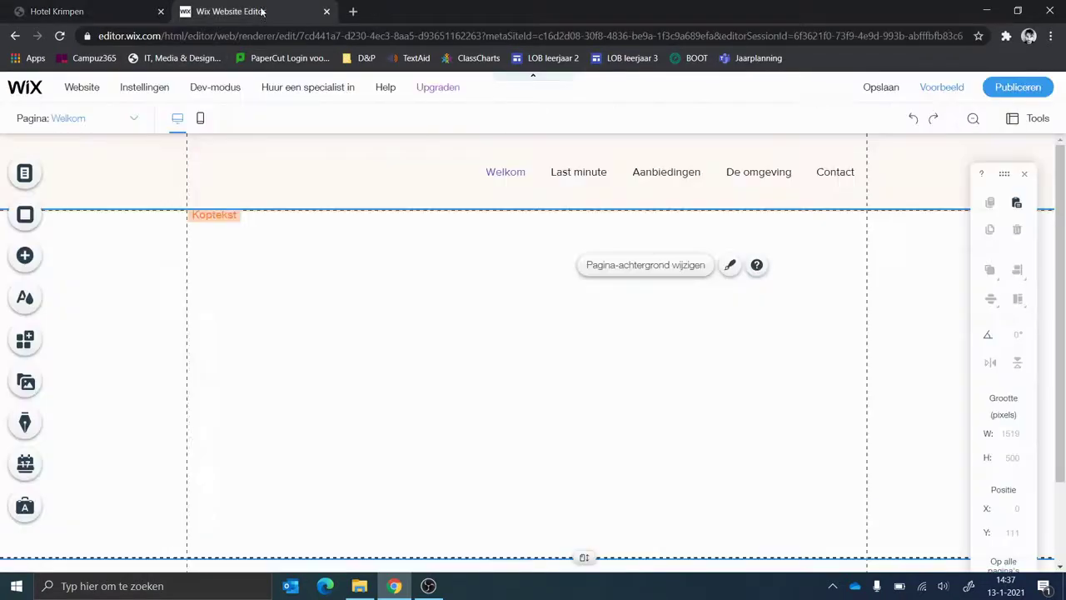
pyautogui.click(25, 258)
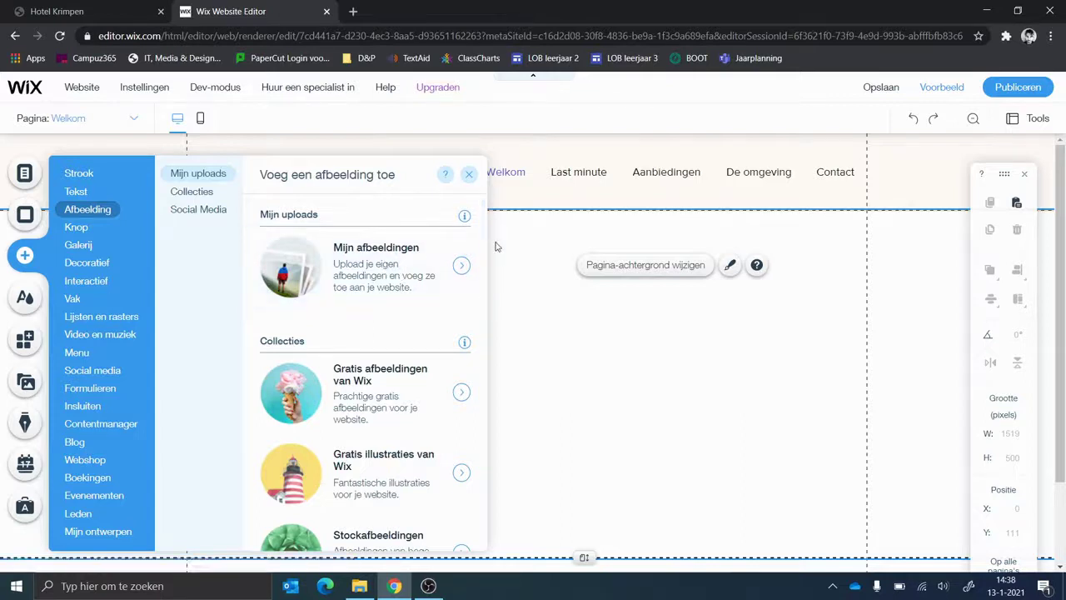
pyautogui.click(462, 265)
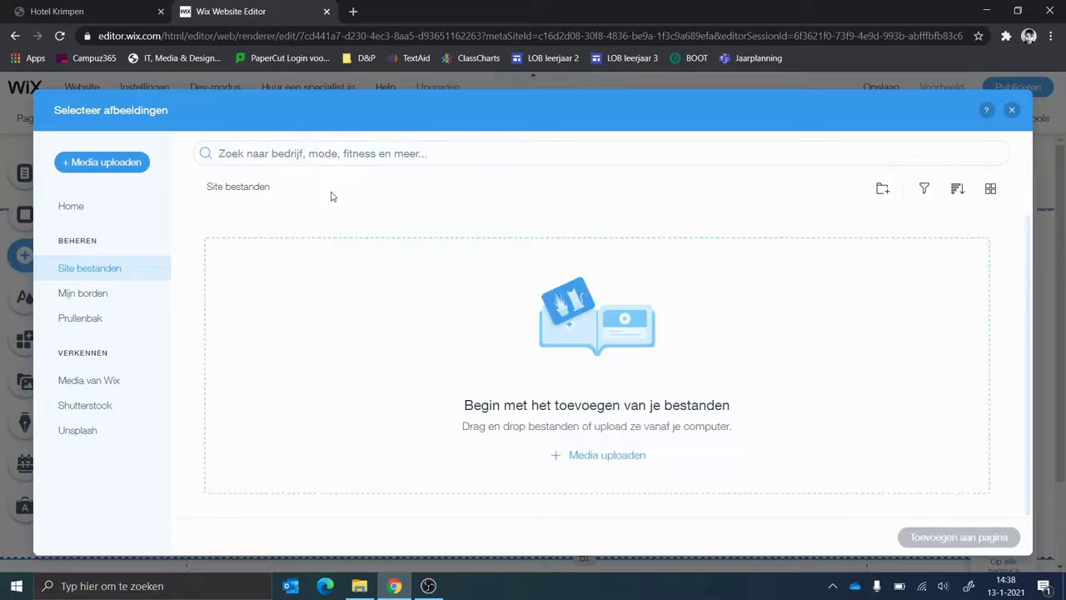
pyautogui.click(103, 165)
pyautogui.click(113, 167)
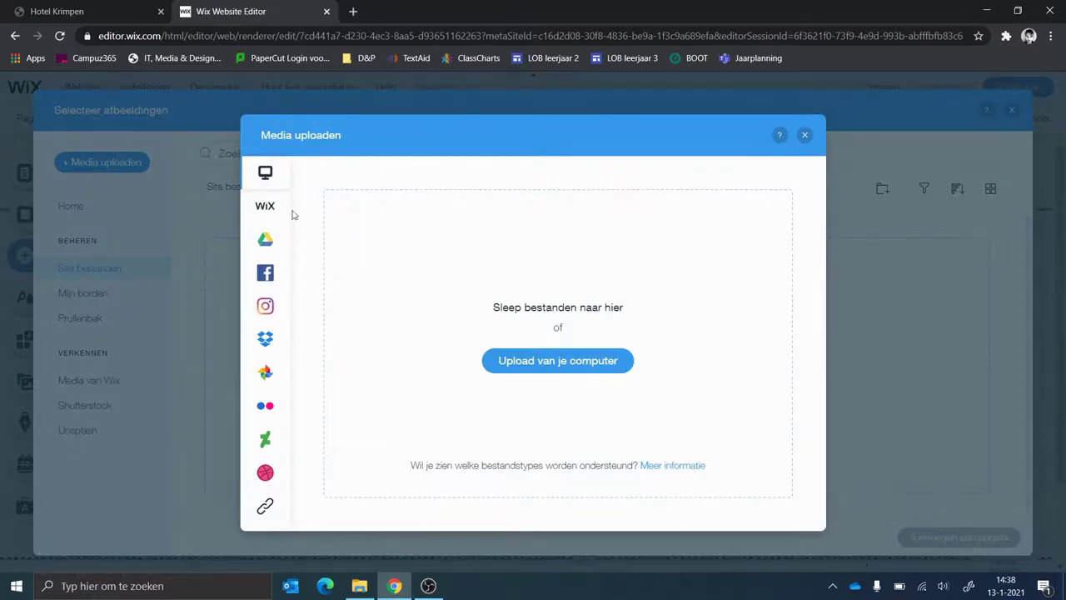
pyautogui.click(583, 364)
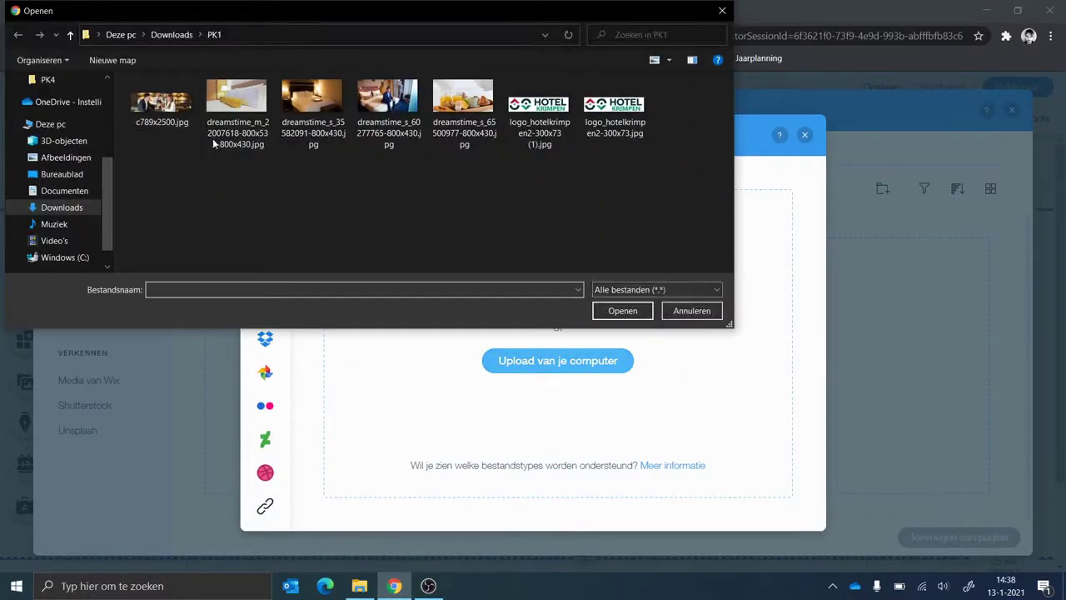
pyautogui.moveTo(553, 196); pyautogui.dragTo(152, 129)
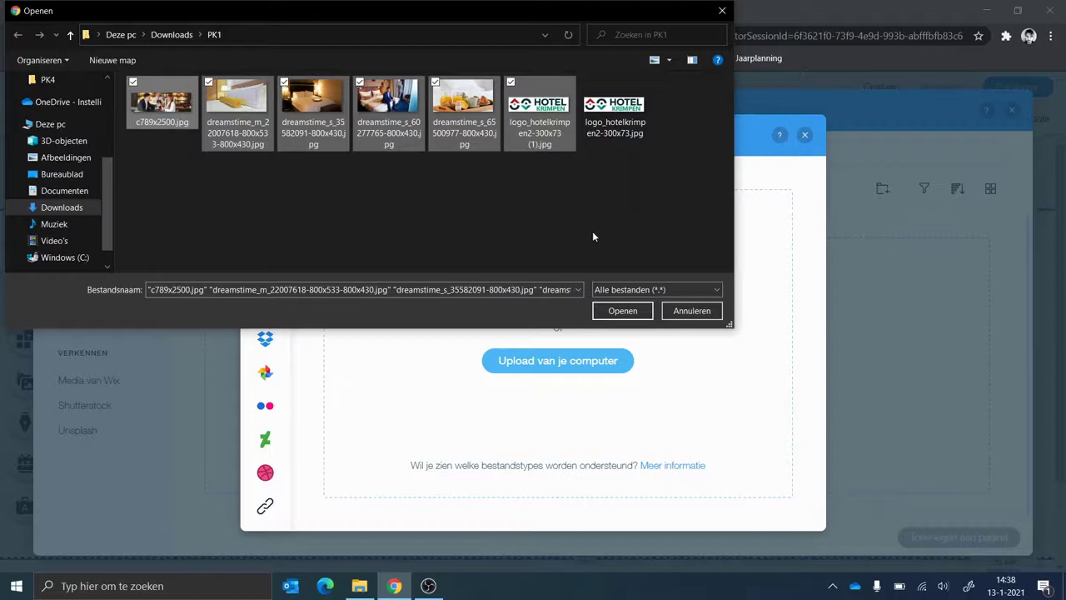
pyautogui.click(622, 310)
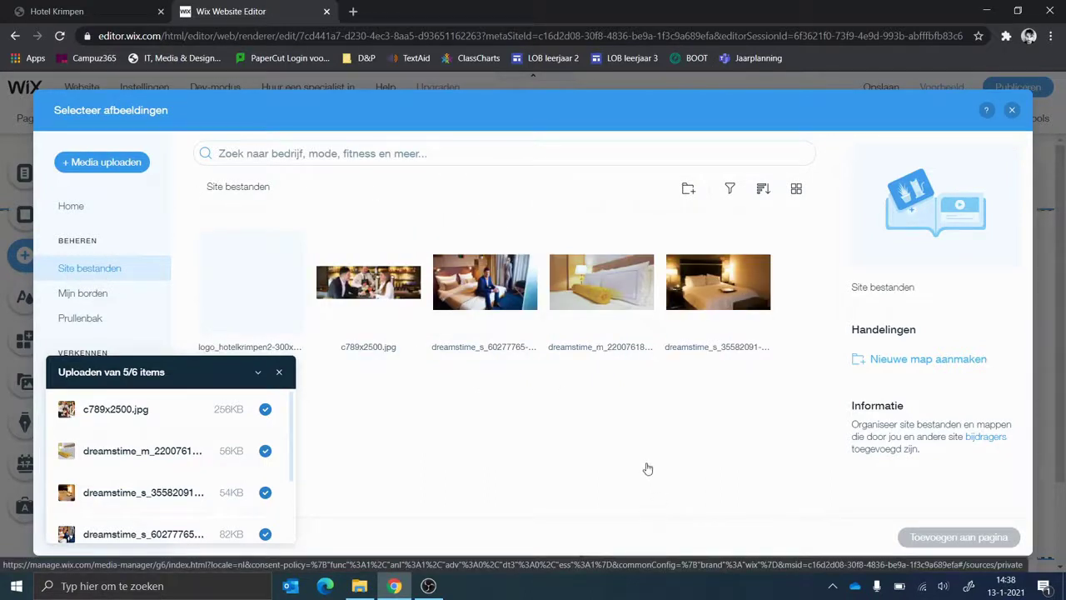
pyautogui.click(279, 373)
pyautogui.click(530, 403)
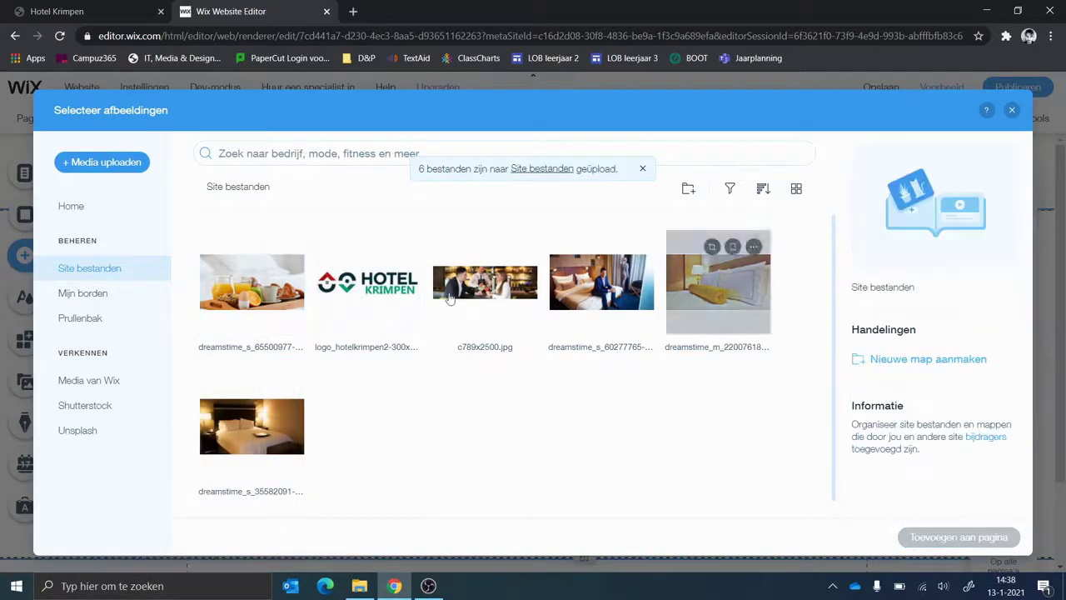
# - Add the uploaded Hotel Krimpen logo to the page and place it in the header, before the navigation menu
pyautogui.click(369, 291)
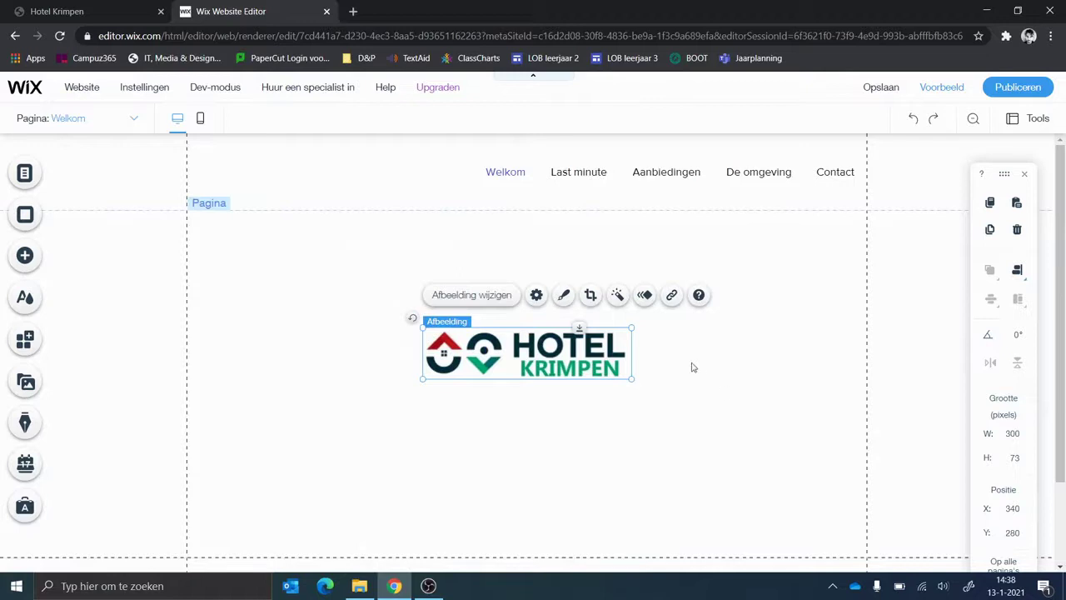
pyautogui.moveTo(490, 346); pyautogui.dragTo(293, 208)
pyautogui.click(692, 321)
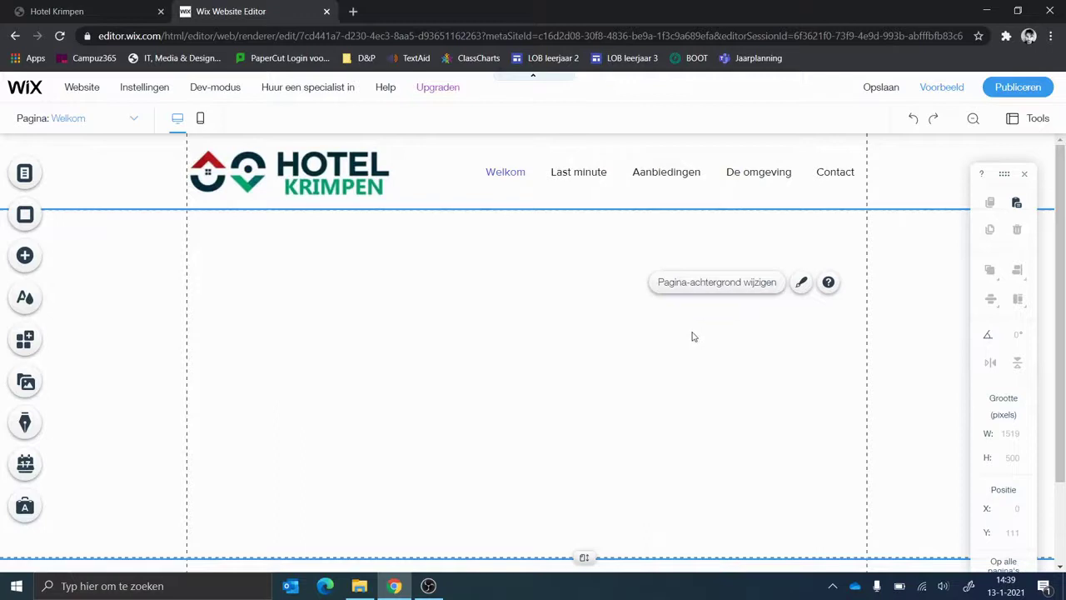
# - Preview the site to check the header logo and menu across the pages, and return to editing
pyautogui.click(940, 86)
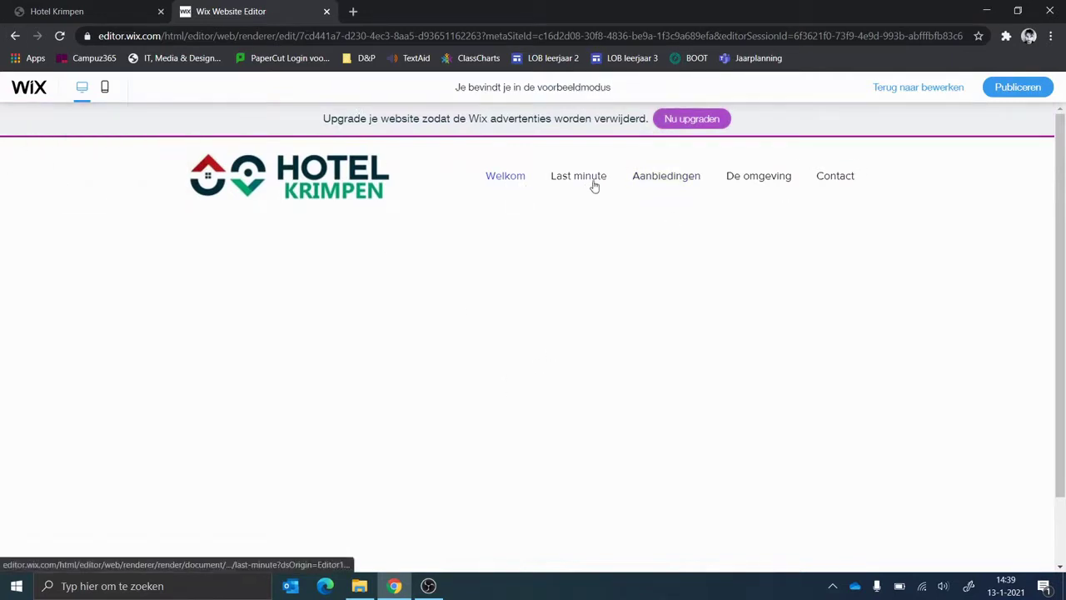
pyautogui.moveTo(655, 181)
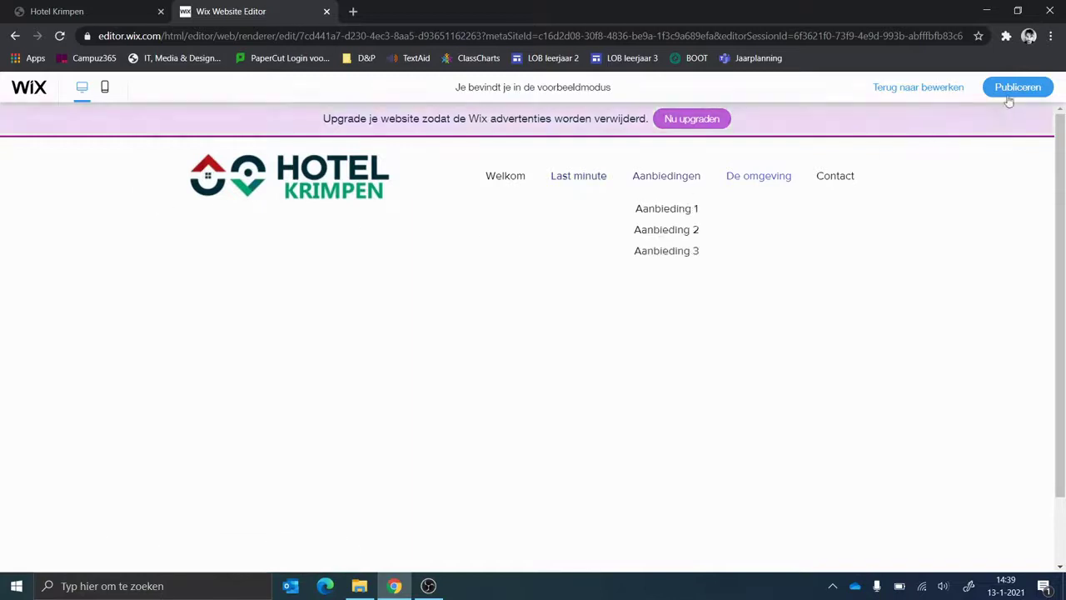
pyautogui.click(923, 89)
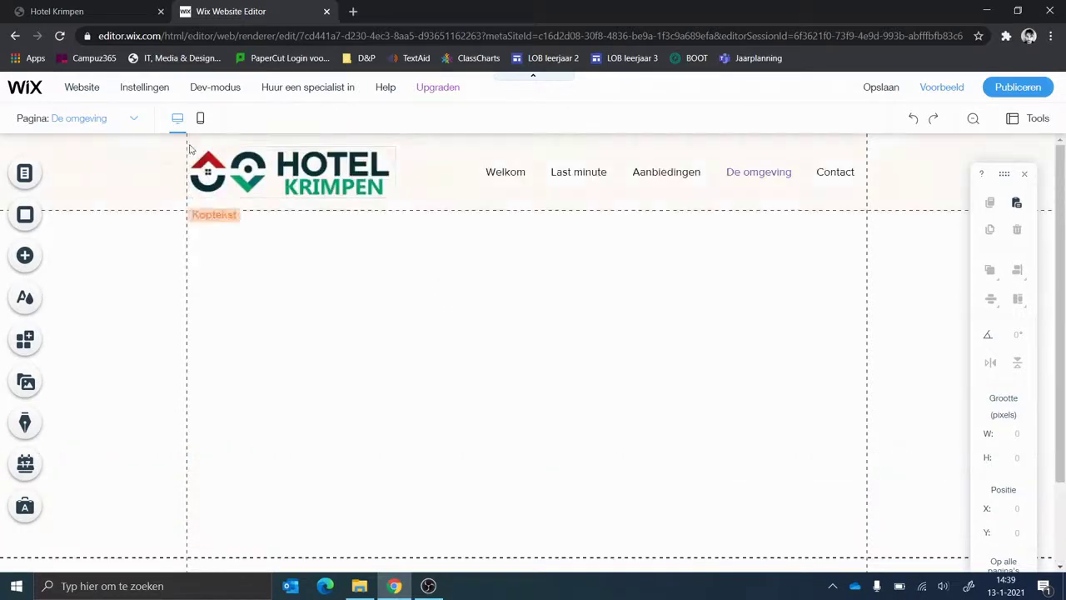
# - Switch to the Hotel Krimpen website and copy the hotel's address lines from its Contact page
pyautogui.scroll(-1, 600, 358)
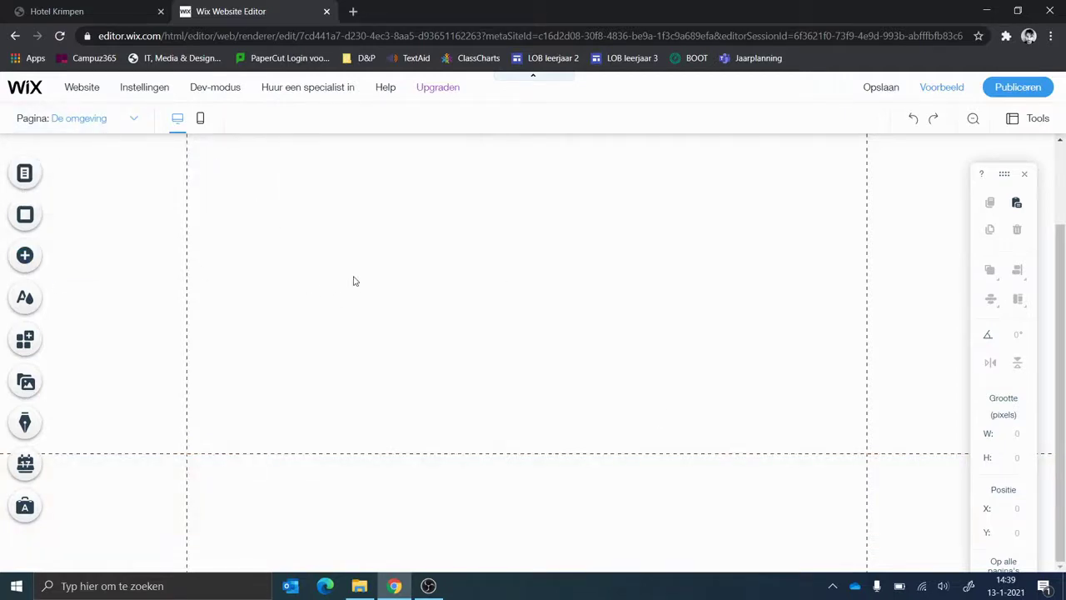
pyautogui.click(72, 12)
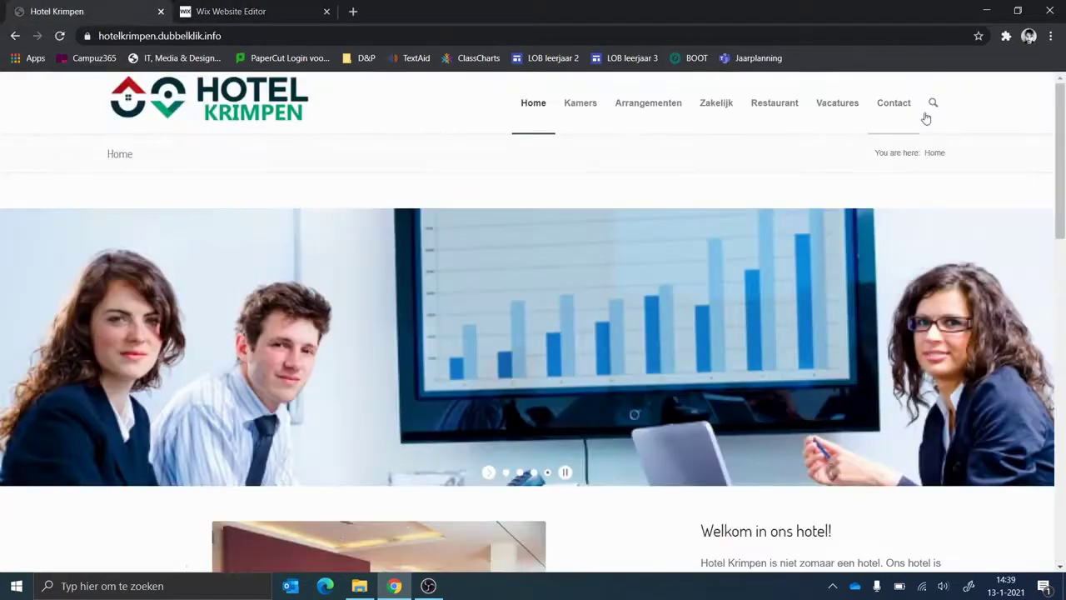
pyautogui.click(892, 104)
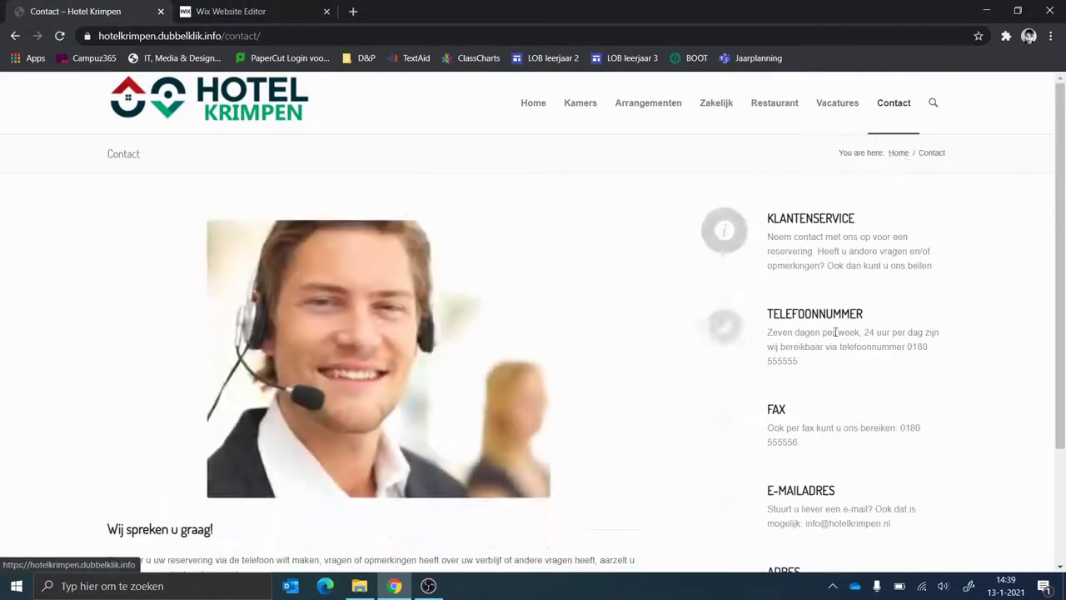
pyautogui.scroll(-3, 888, 414)
pyautogui.moveTo(916, 470); pyautogui.dragTo(768, 433)
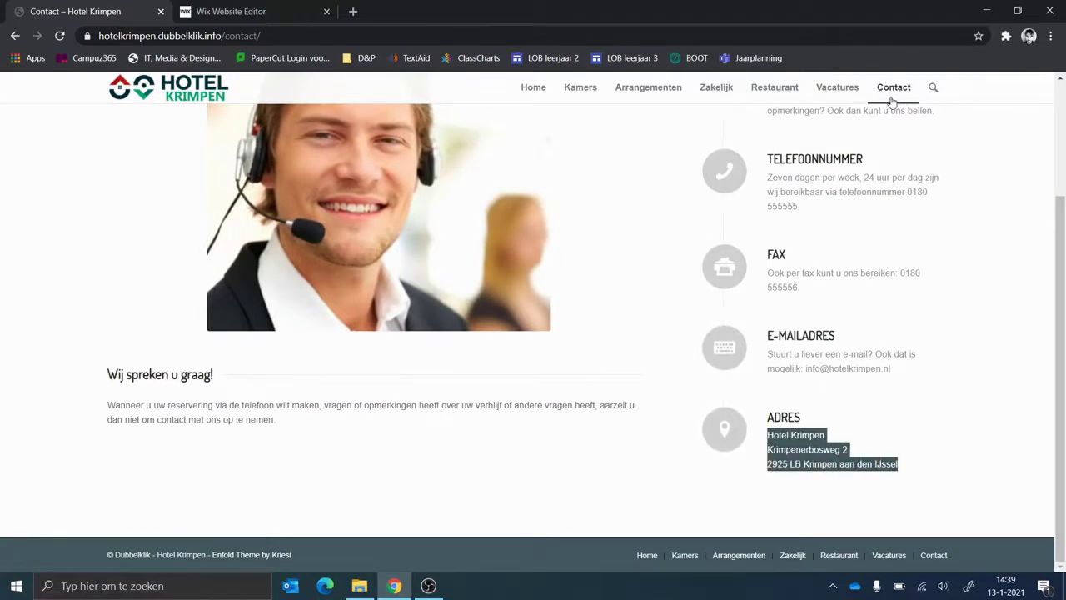
pyautogui.rightClick(796, 454)
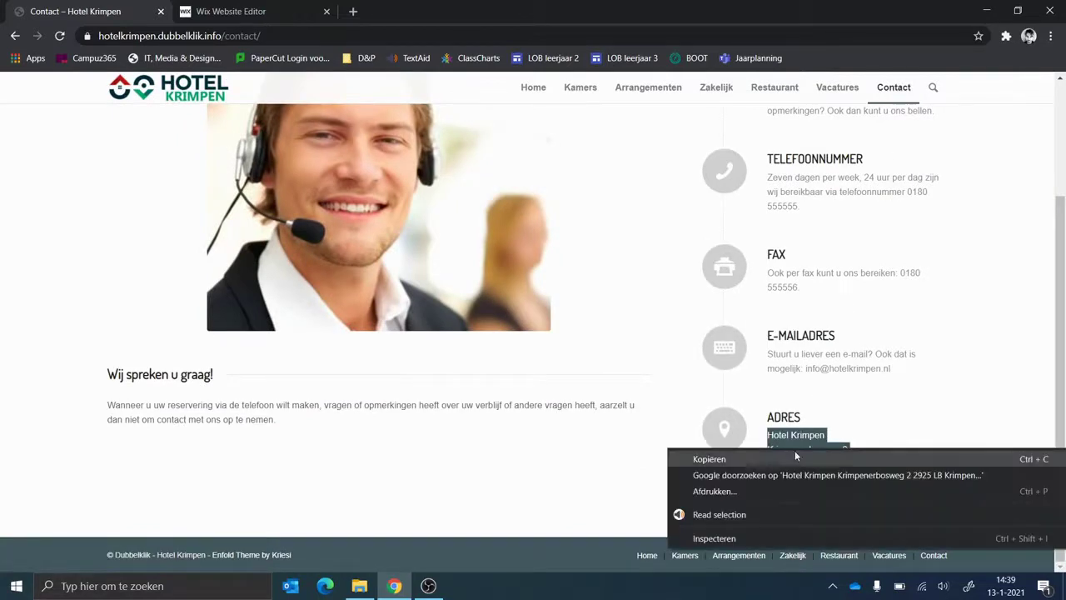
pyautogui.click(749, 458)
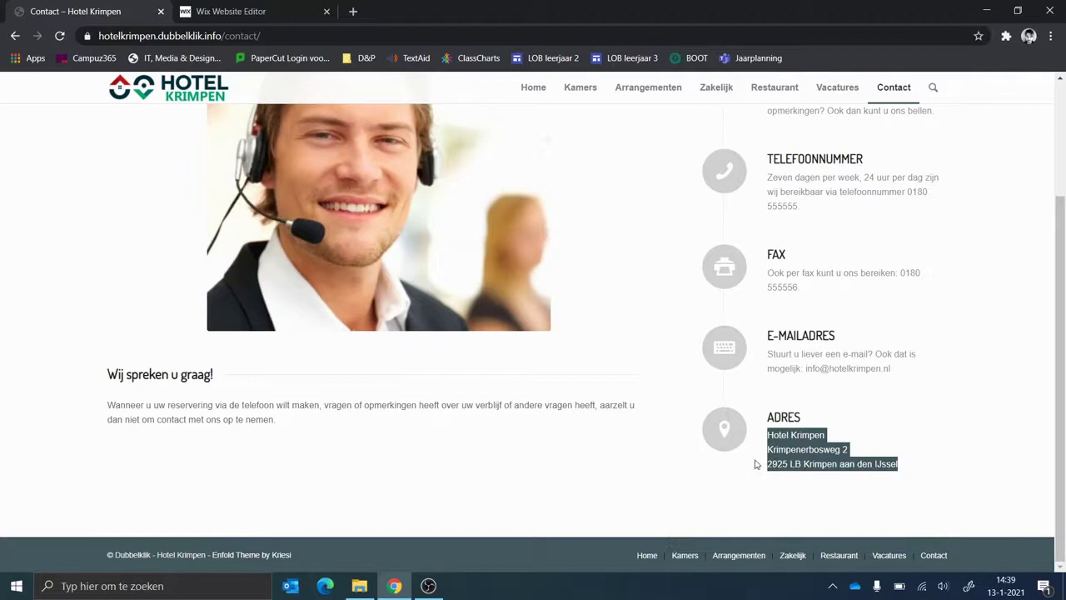
# - Return to the Wix editor, select the footer and examine the theme, title and paragraph styles available for adding text
pyautogui.click(238, 10)
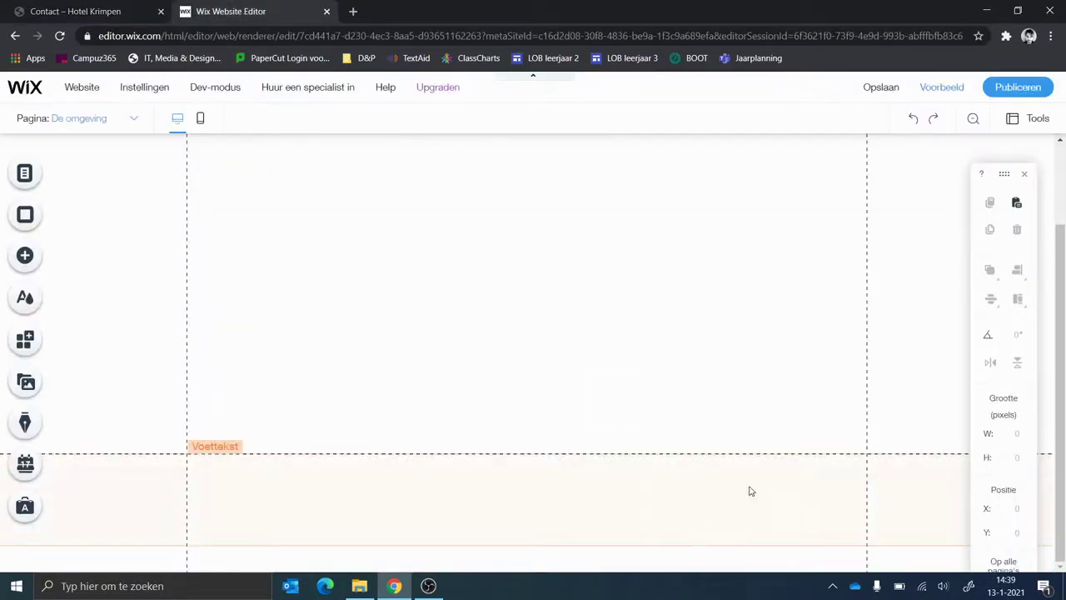
pyautogui.click(638, 490)
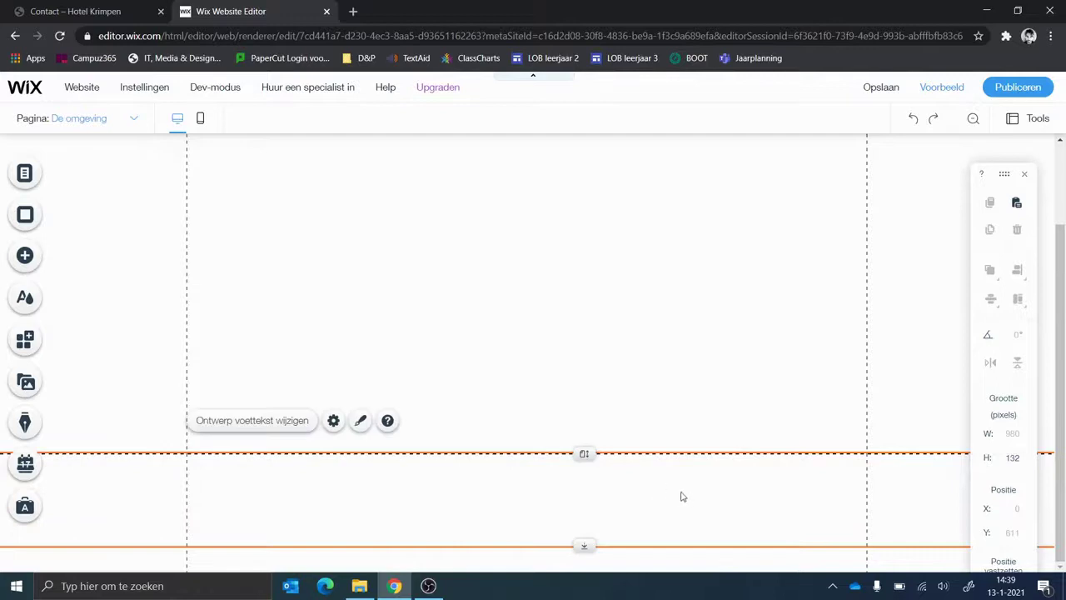
pyautogui.click(27, 260)
pyautogui.click(74, 192)
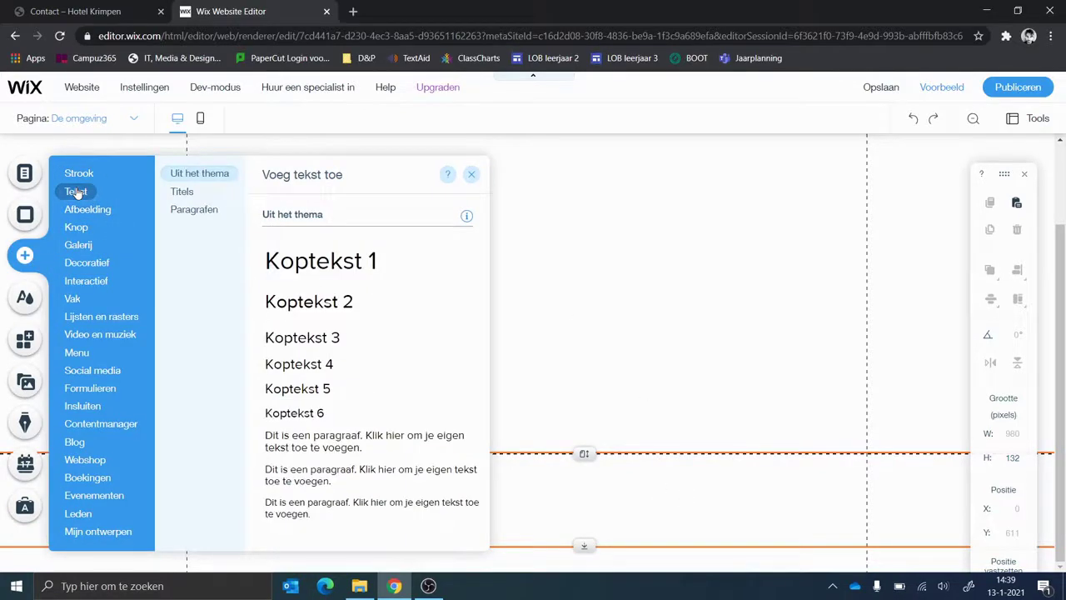
pyautogui.scroll(-2, 344, 391)
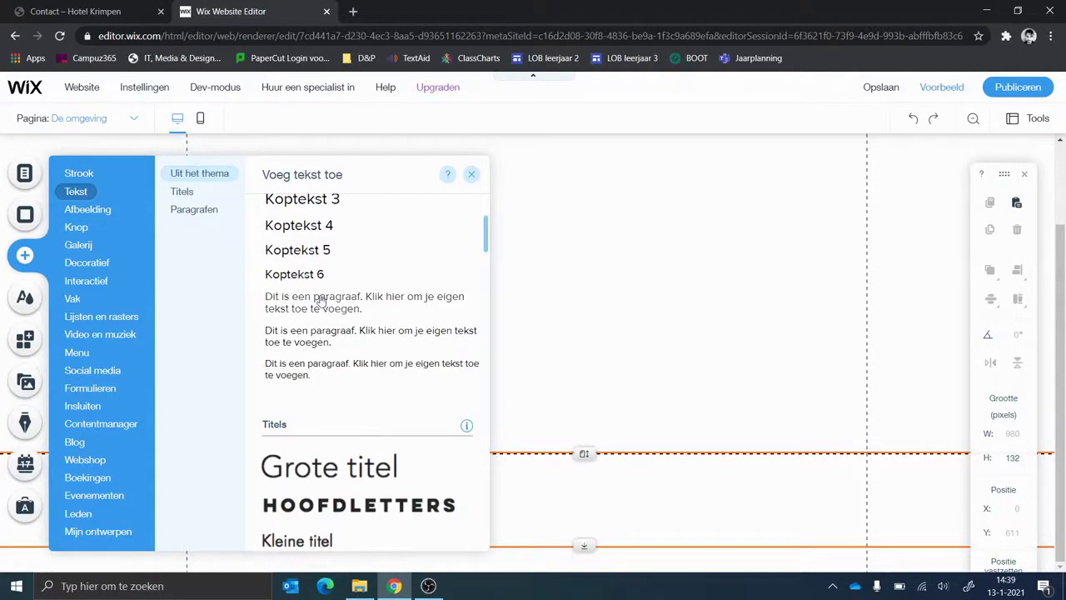
pyautogui.scroll(-4, 408, 345)
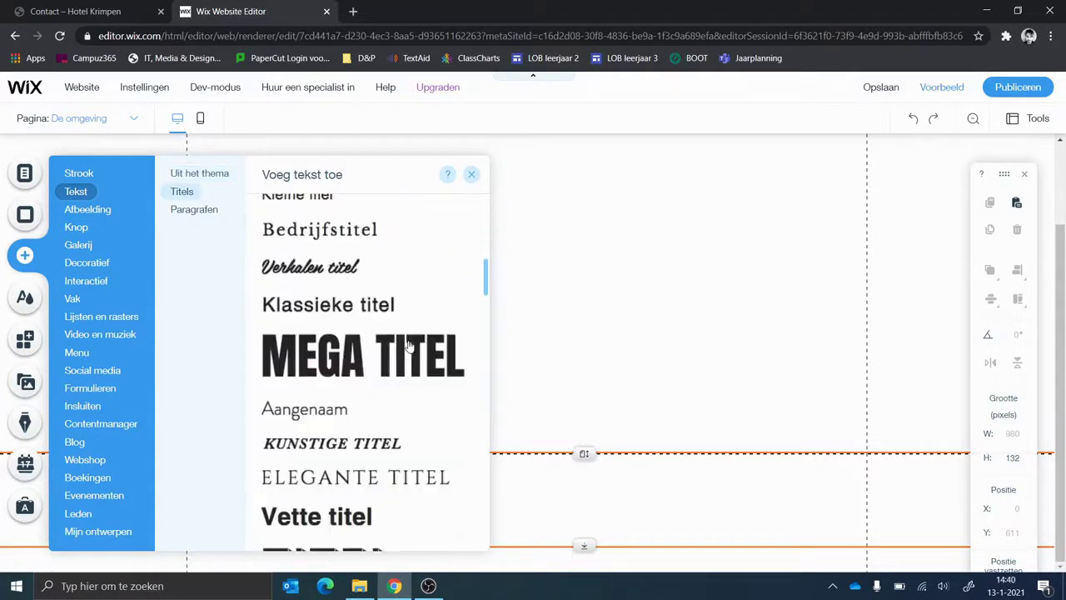
pyautogui.scroll(-1, 408, 345)
pyautogui.click(188, 213)
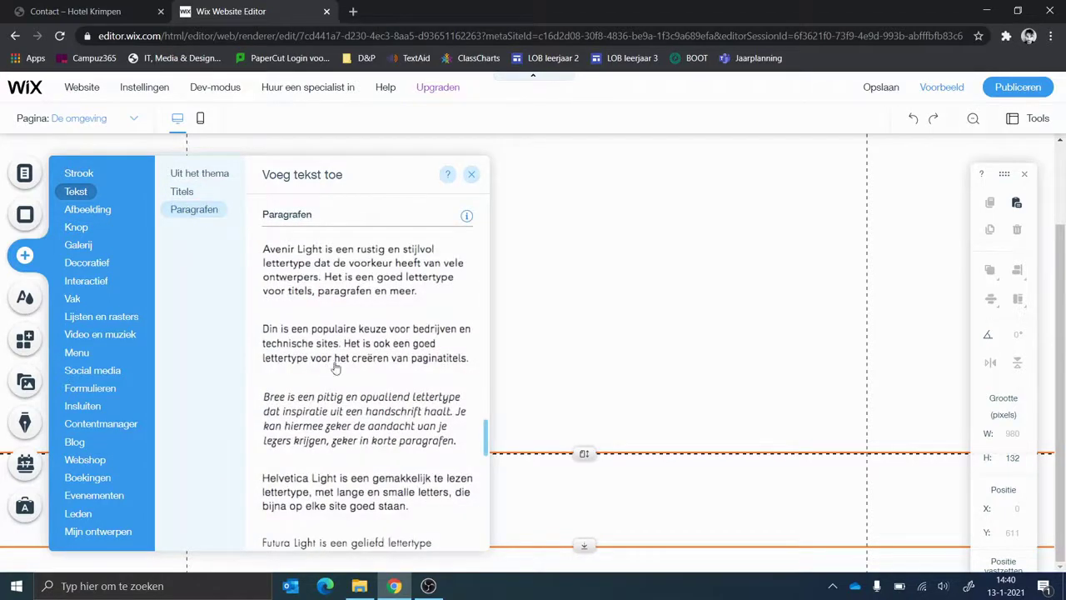
pyautogui.scroll(-2, 366, 355)
pyautogui.scroll(-2, 324, 375)
pyautogui.scroll(4, 326, 374)
pyautogui.scroll(1, 325, 367)
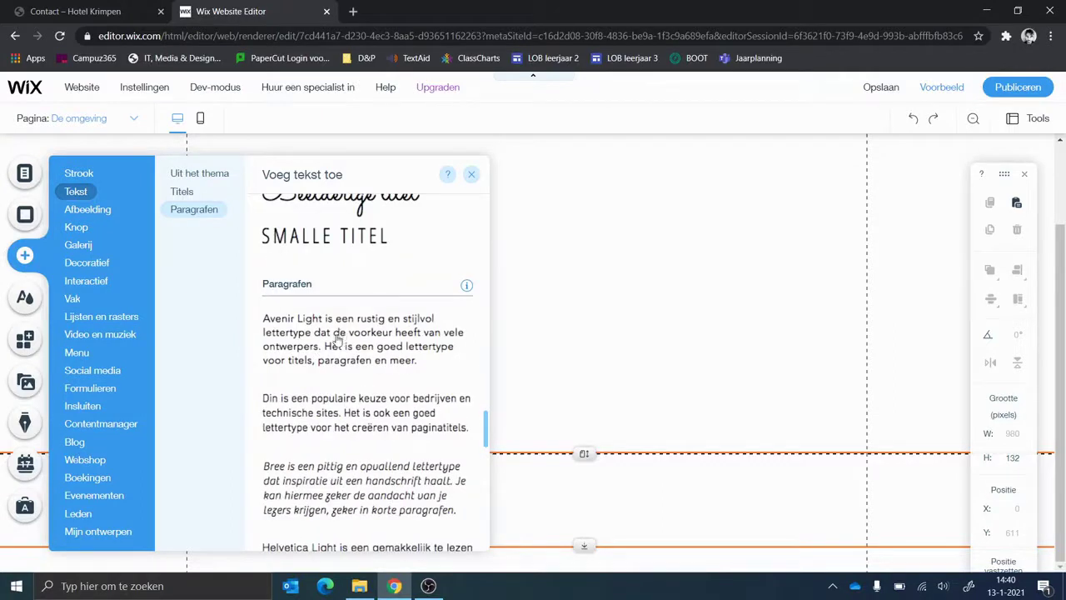
# - Add a theme paragraph in the Paragraaf 2 style and move it into the lower right part of the footer
pyautogui.scroll(12, 338, 338)
pyautogui.scroll(10, 333, 334)
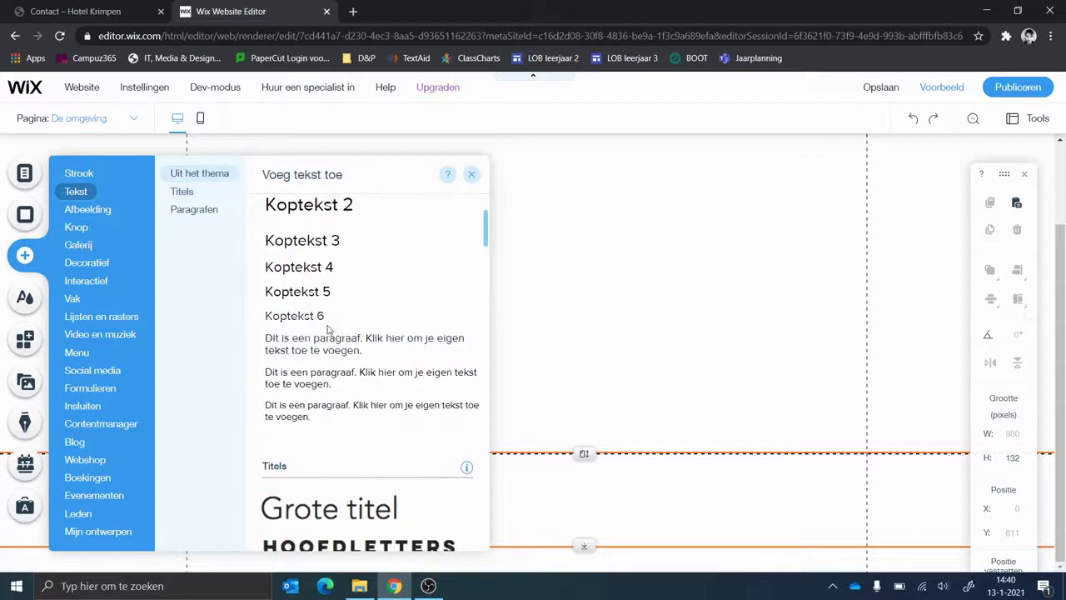
pyautogui.click(324, 378)
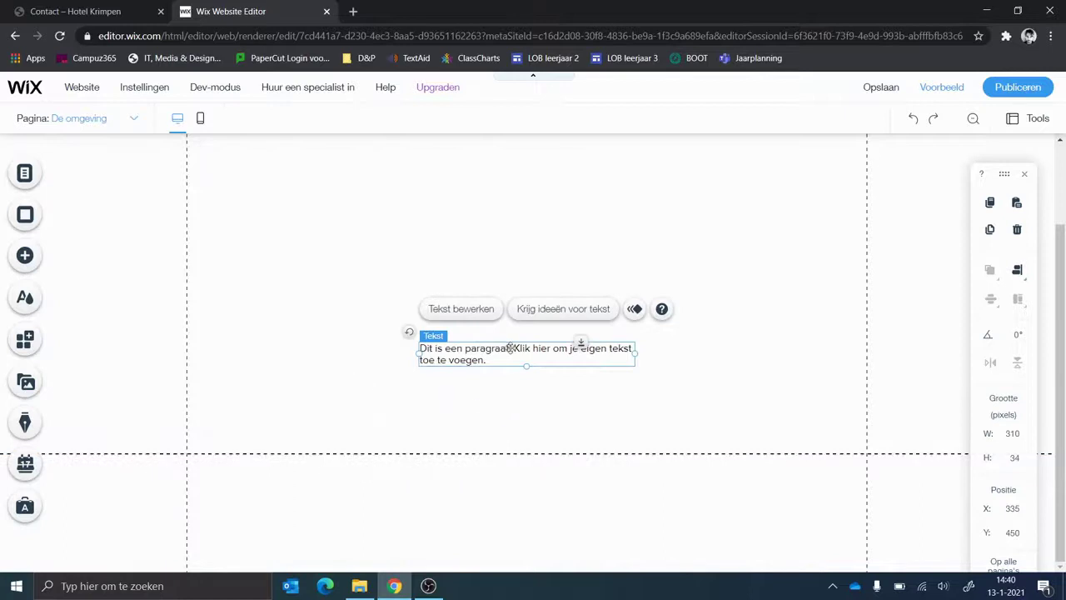
pyautogui.moveTo(514, 348); pyautogui.dragTo(684, 443)
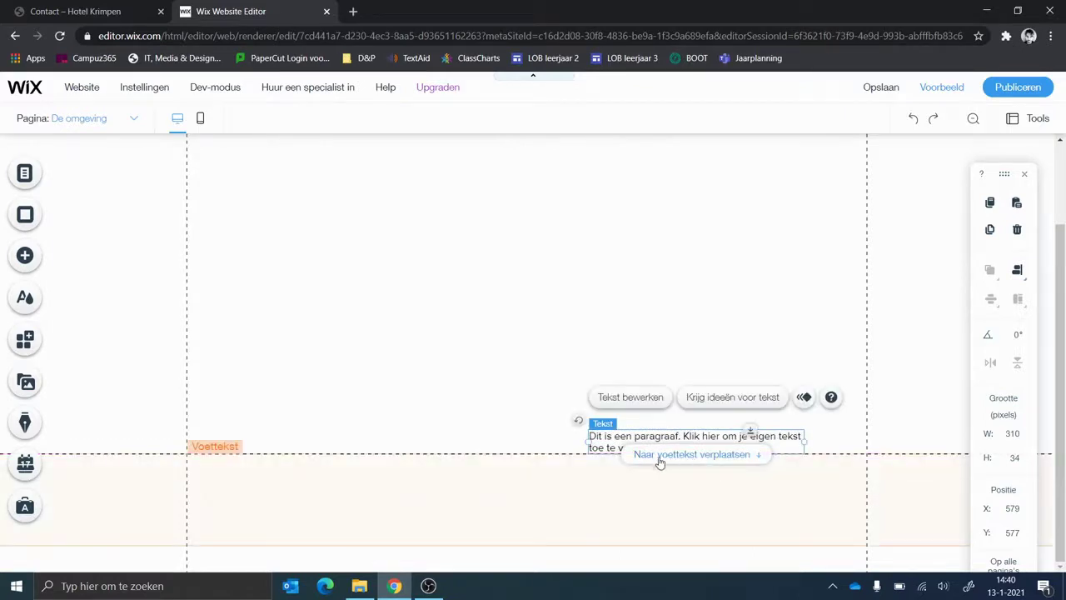
pyautogui.click(698, 456)
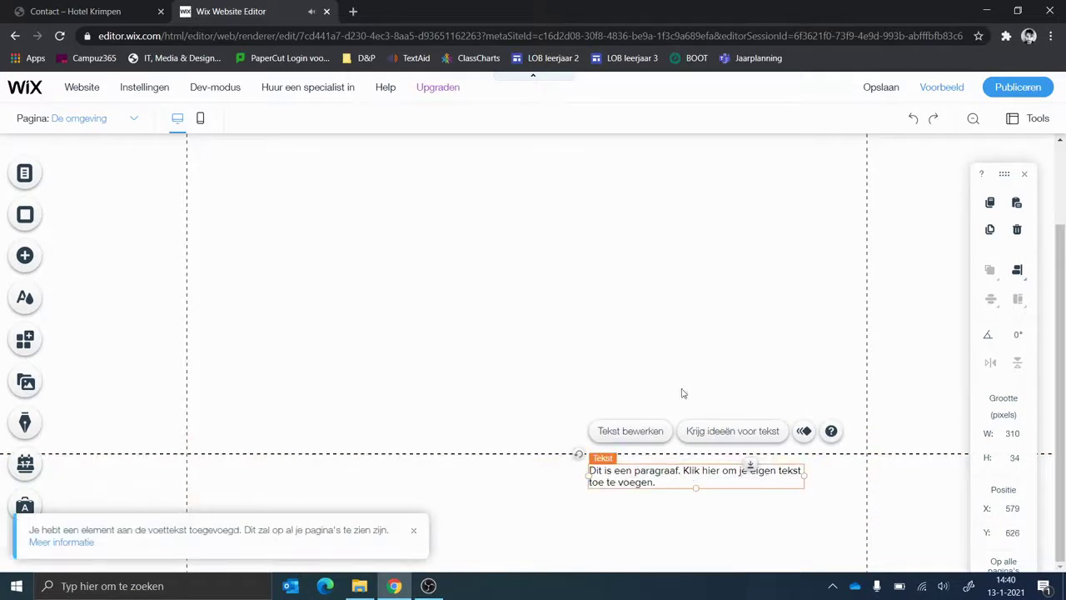
pyautogui.moveTo(716, 488); pyautogui.dragTo(694, 538)
# - Replace the placeholder paragraph with the copied hotel address lines and place the text box against the footer's right page margin
pyautogui.doubleClick(697, 539)
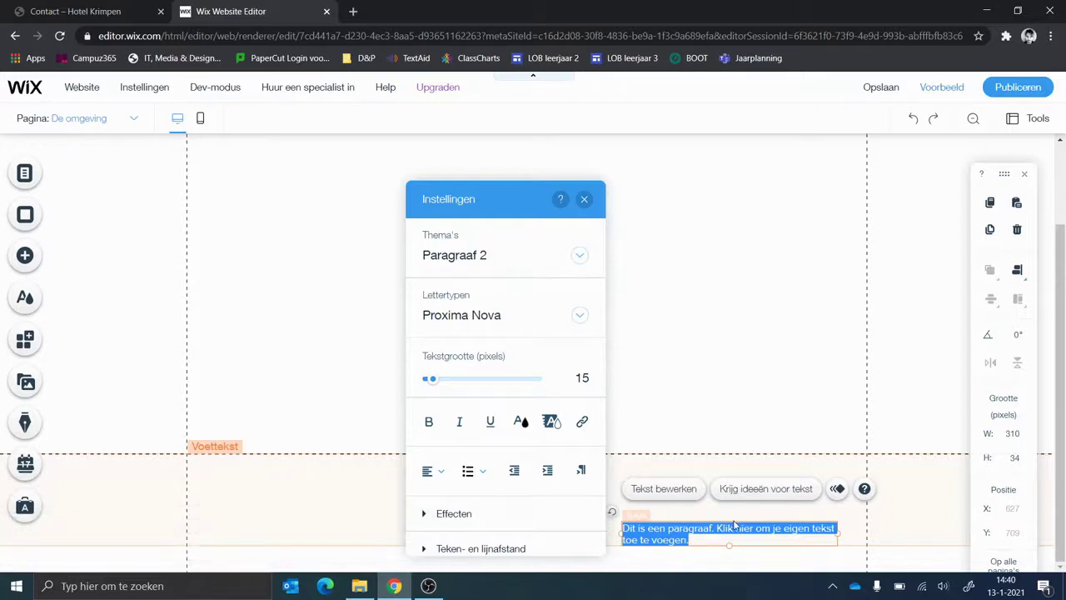
pyautogui.hotkey('ctrl', 'v')
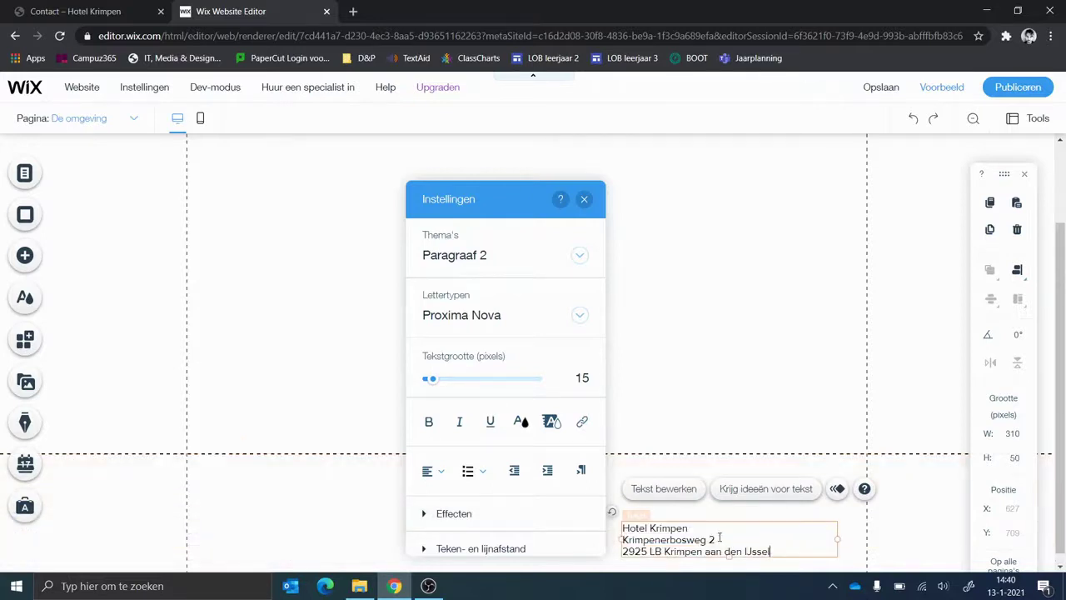
pyautogui.click(724, 392)
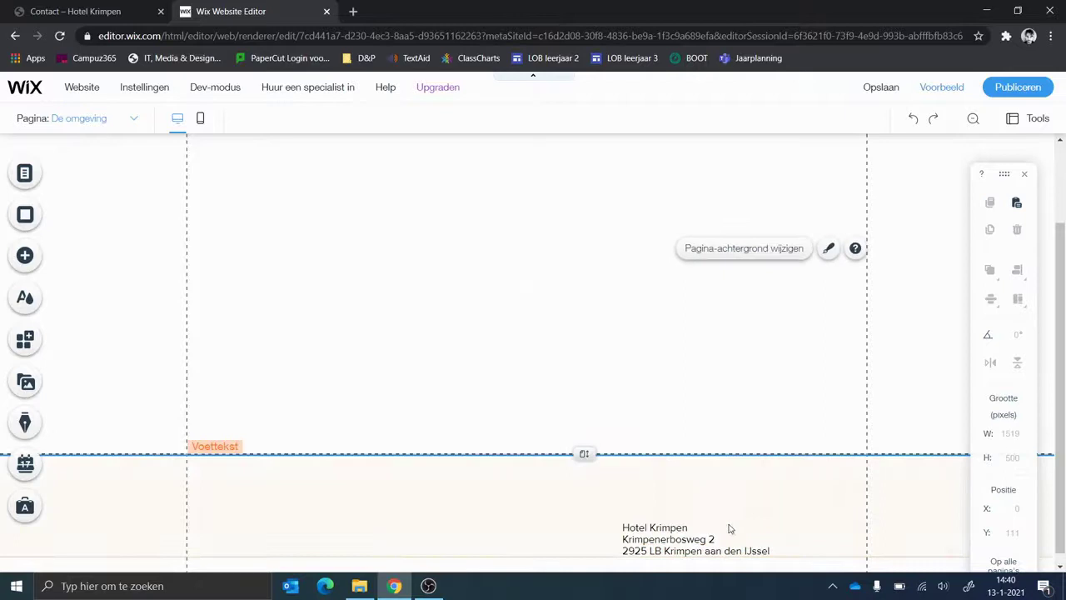
pyautogui.click(713, 526)
pyautogui.moveTo(740, 509); pyautogui.dragTo(745, 543)
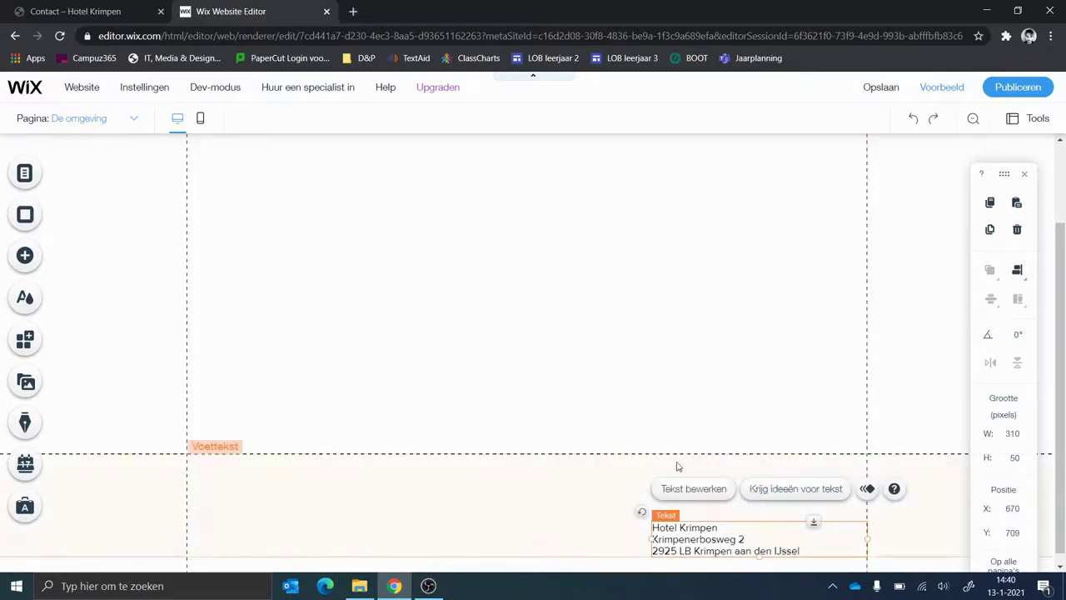
pyautogui.click(608, 419)
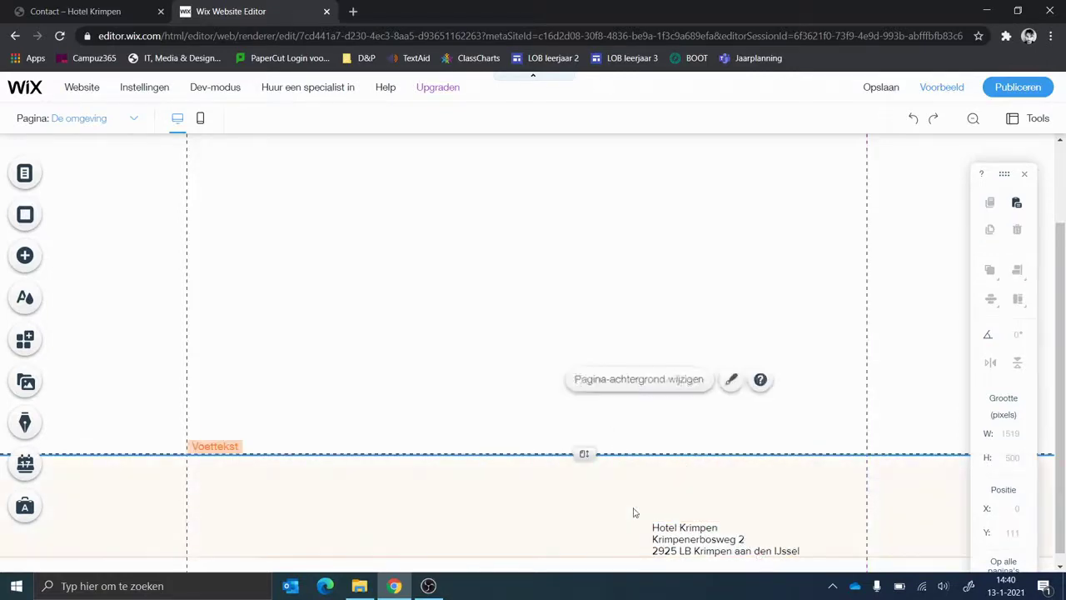
# - Move the address text up to the footer's upper edge and reduce the footer's height to 58 px
pyautogui.click(483, 463)
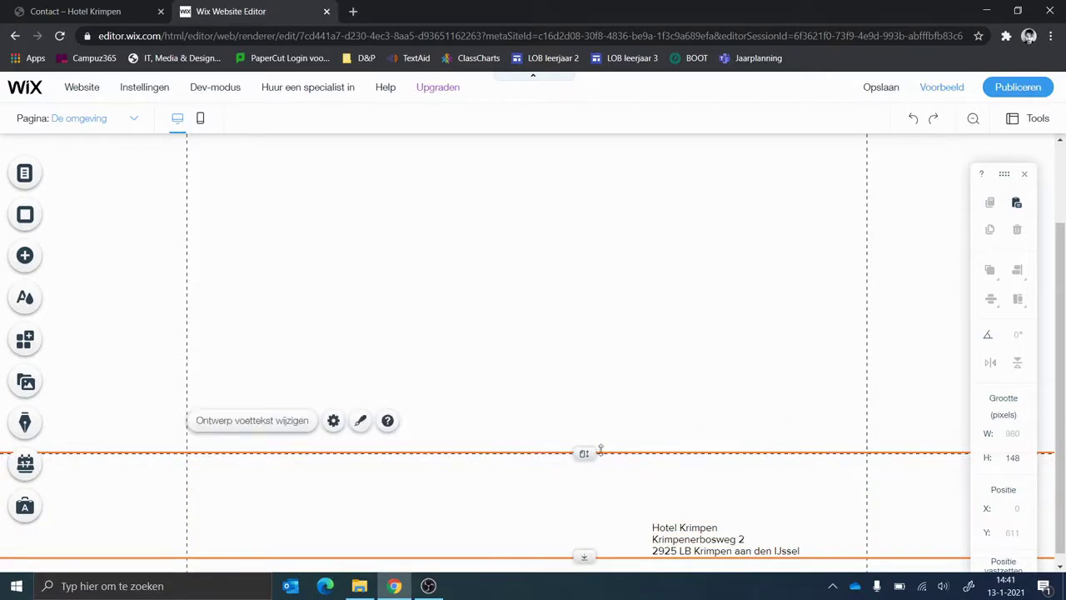
pyautogui.moveTo(585, 453); pyautogui.dragTo(582, 422)
pyautogui.moveTo(585, 550); pyautogui.dragTo(584, 544)
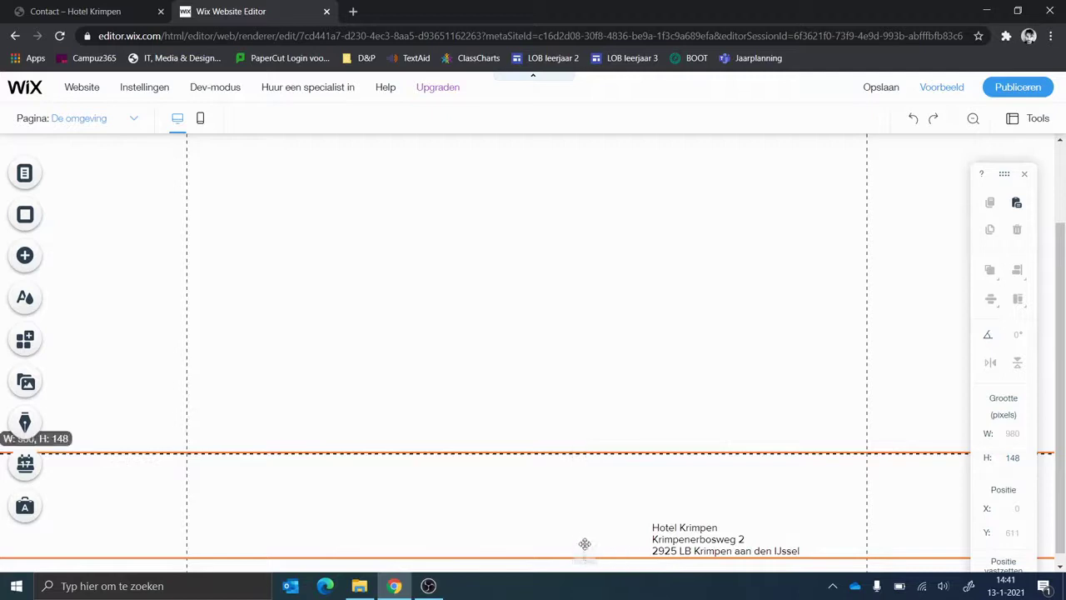
pyautogui.moveTo(690, 520); pyautogui.dragTo(681, 470)
pyautogui.click(572, 559)
pyautogui.moveTo(572, 559); pyautogui.dragTo(587, 516)
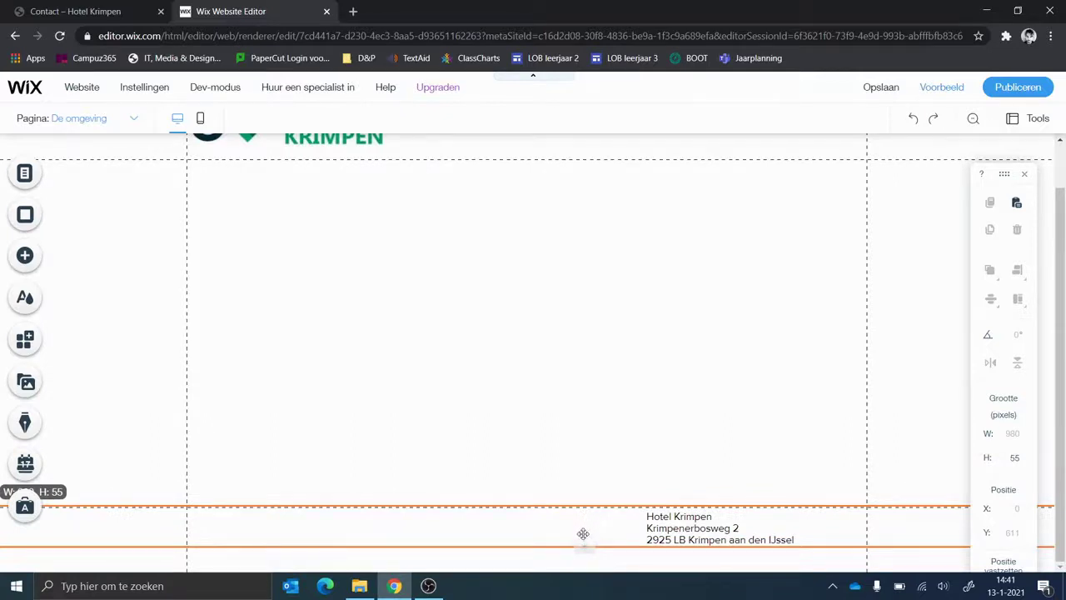
pyautogui.moveTo(581, 544); pyautogui.dragTo(583, 547)
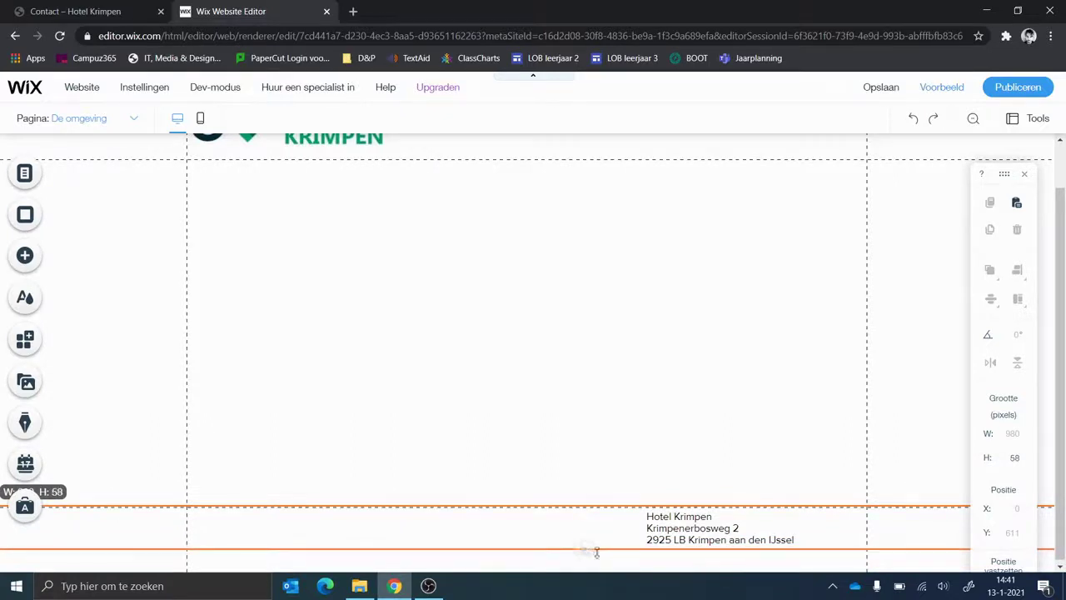
# - Right-align the address text in the footer
pyautogui.click(686, 531)
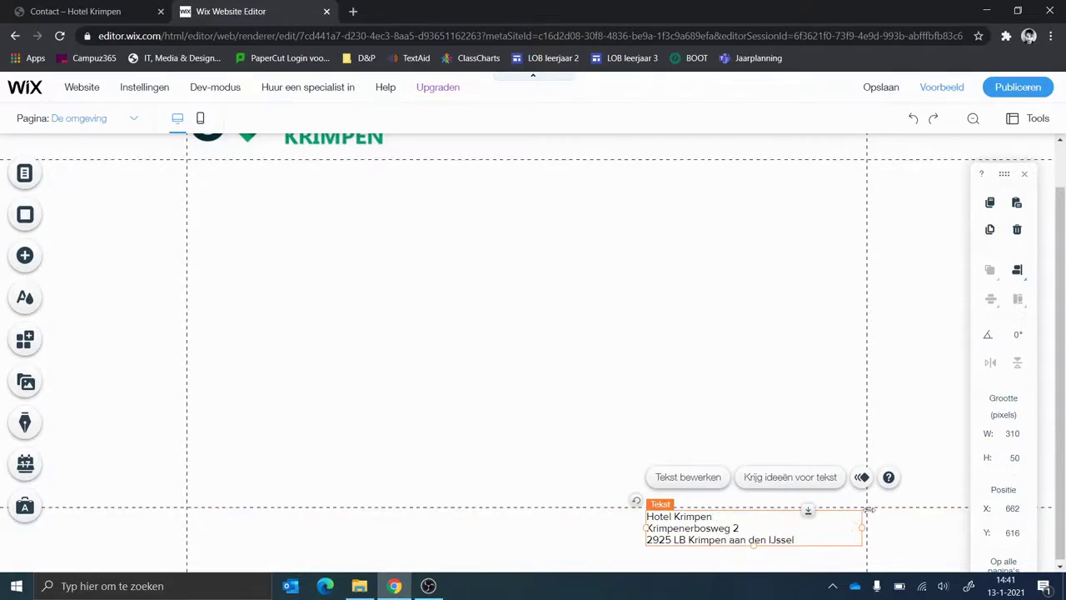
pyautogui.click(651, 481)
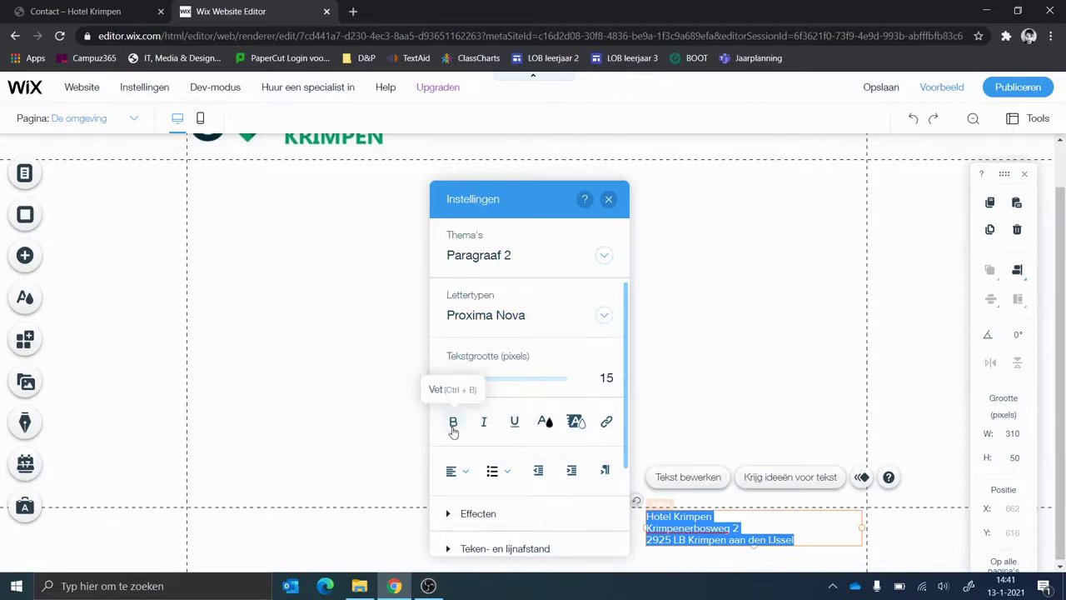
pyautogui.click(463, 471)
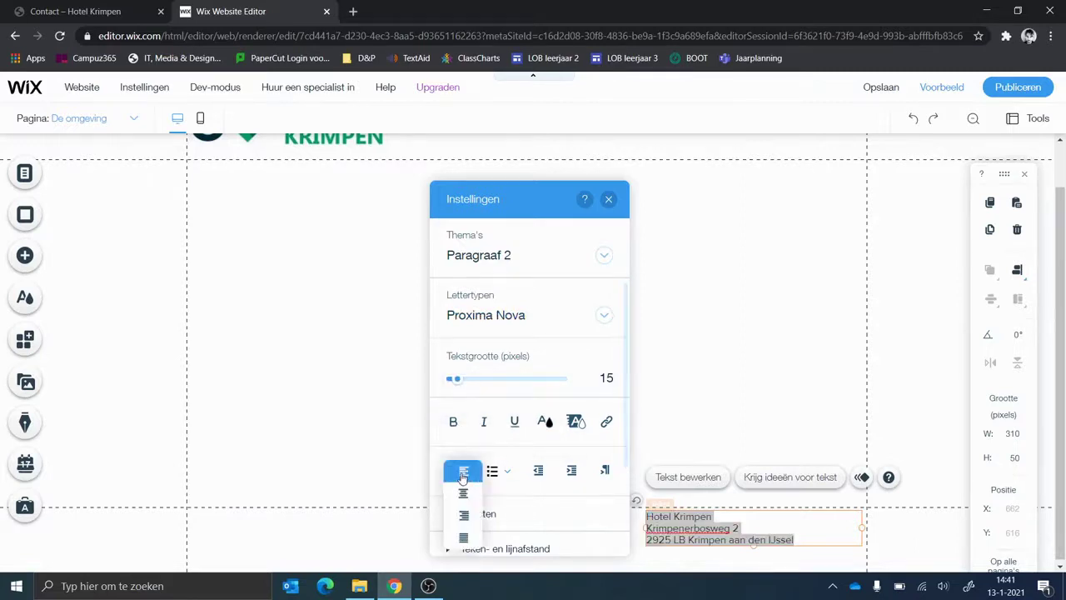
pyautogui.click(464, 518)
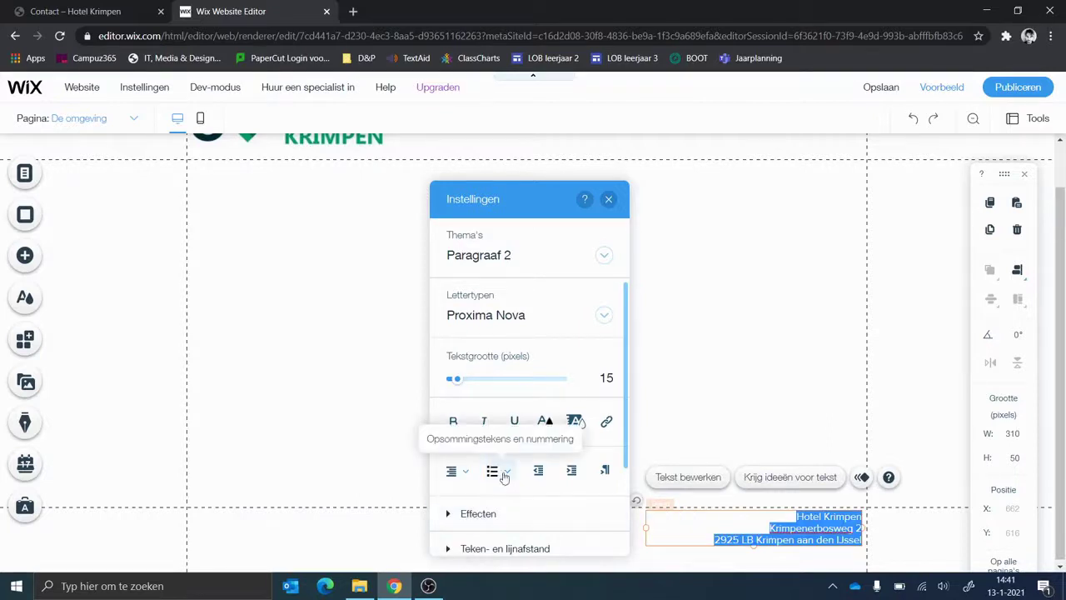
pyautogui.scroll(-1, 543, 514)
pyautogui.scroll(-1, 490, 515)
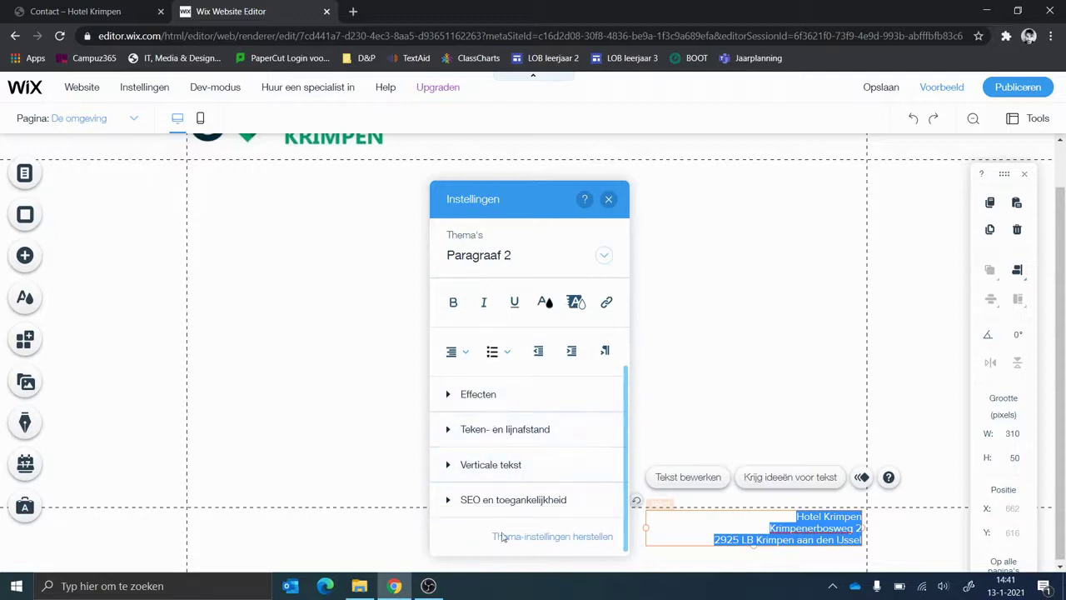
pyautogui.click(812, 412)
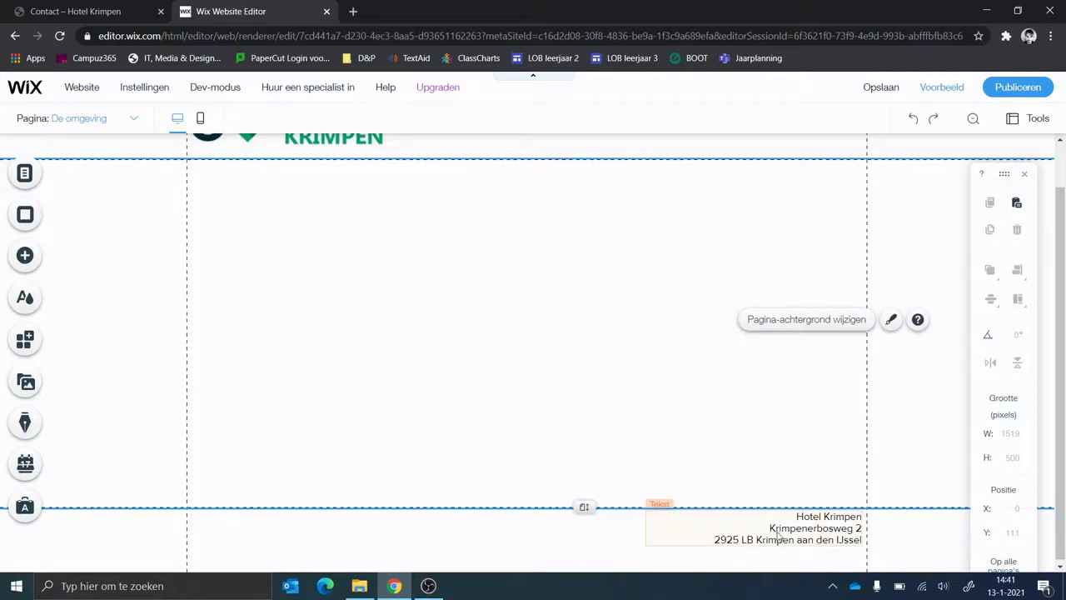
# - Add the plain grey social media bar and move it into the footer, against the left page margin
pyautogui.click(26, 255)
pyautogui.click(83, 244)
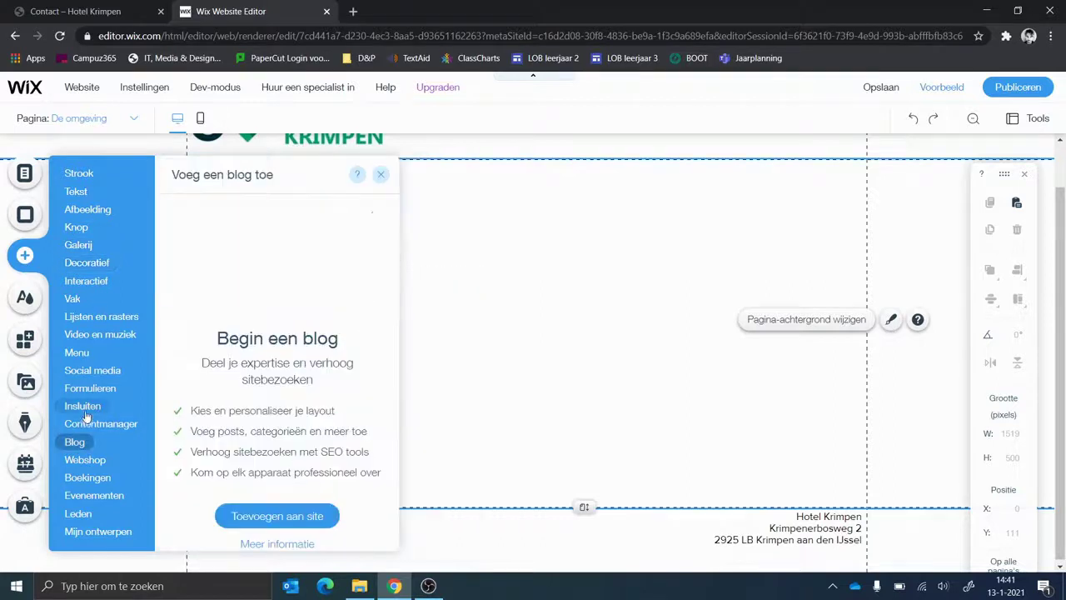
pyautogui.moveTo(86, 413)
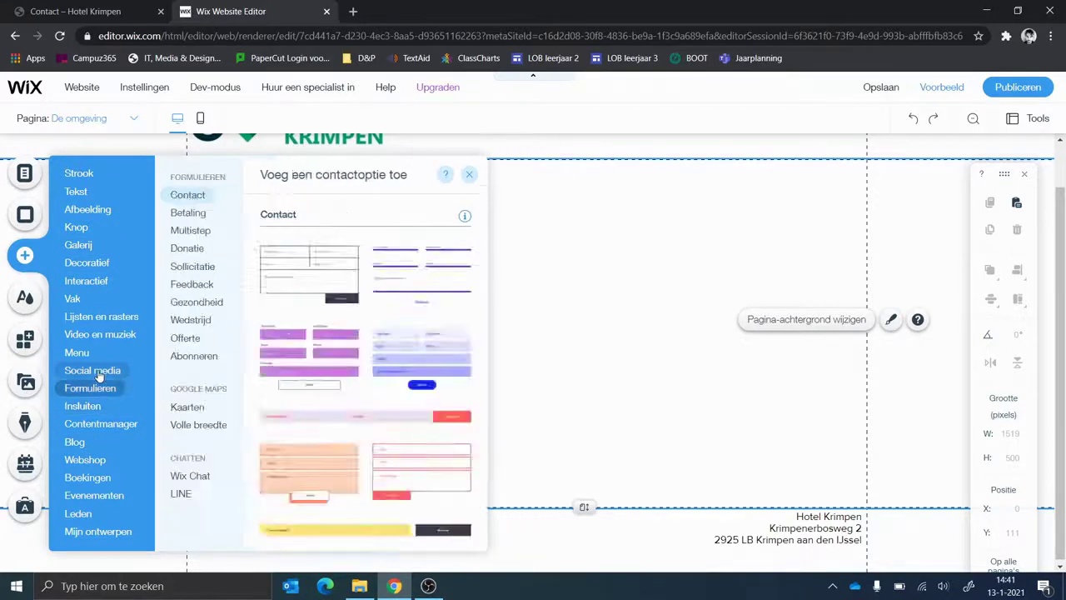
pyautogui.moveTo(98, 376)
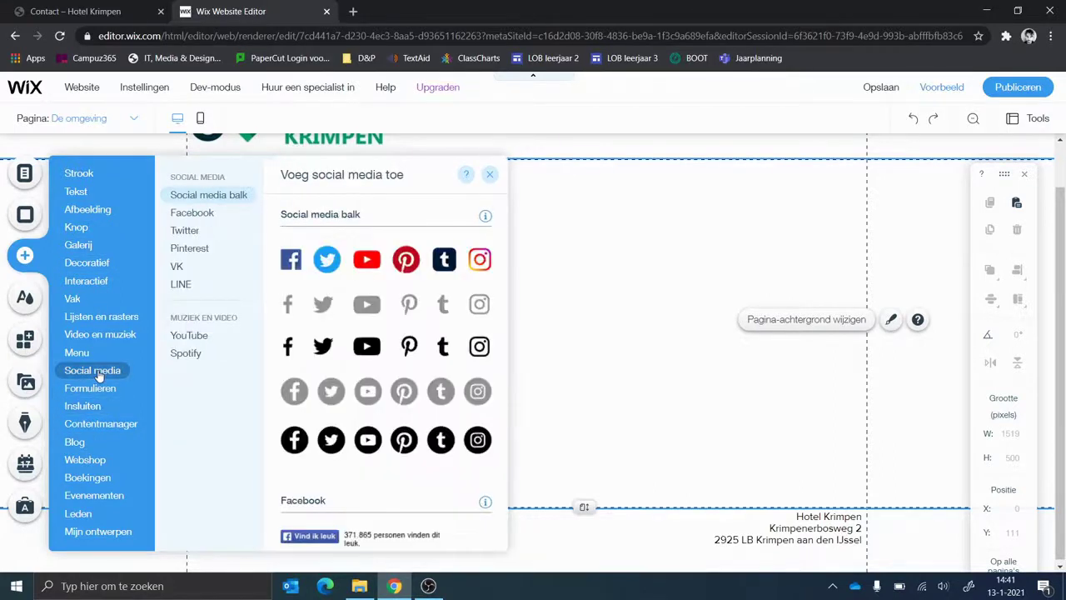
pyautogui.click(322, 310)
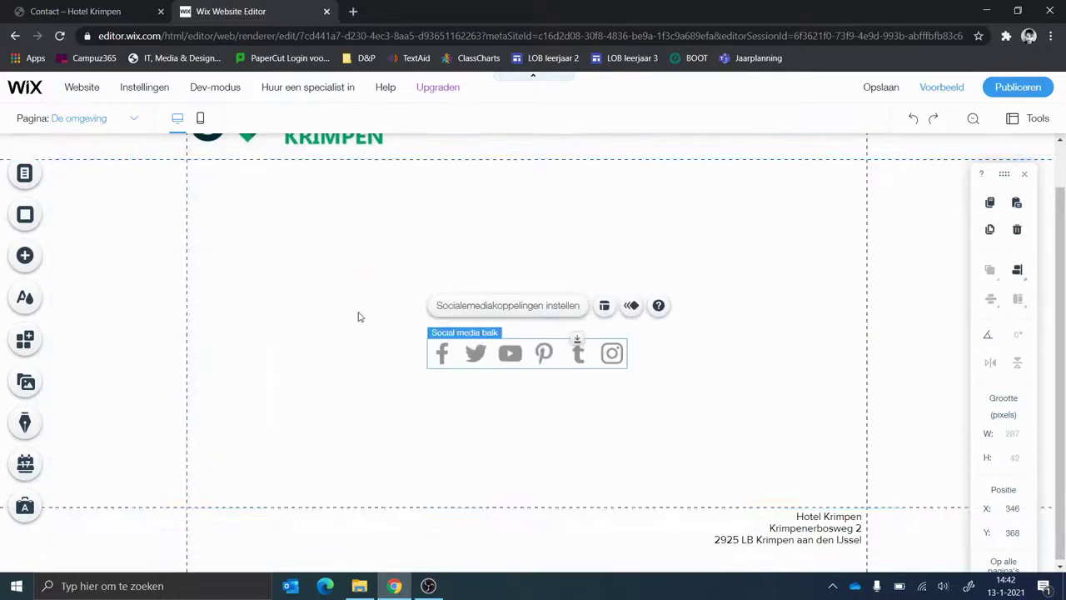
pyautogui.moveTo(466, 382); pyautogui.dragTo(351, 520)
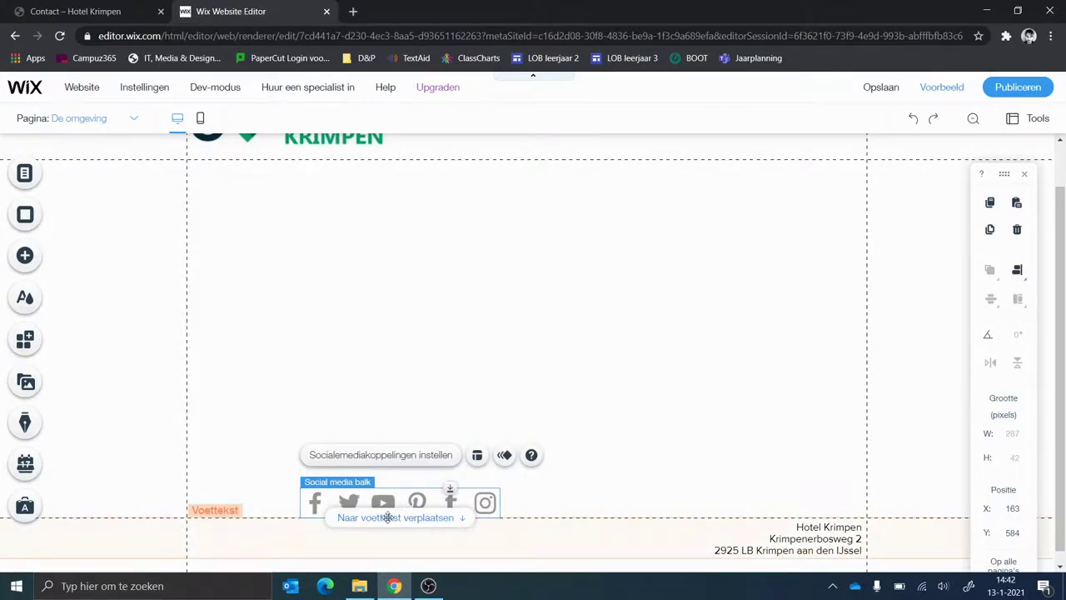
pyautogui.click(387, 517)
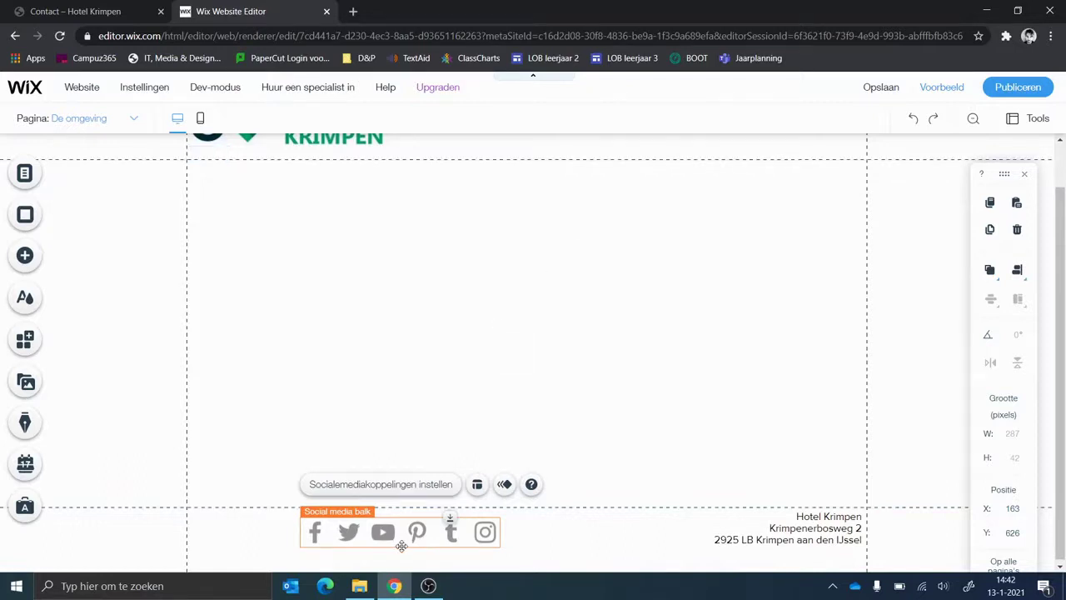
pyautogui.moveTo(396, 533); pyautogui.dragTo(281, 526)
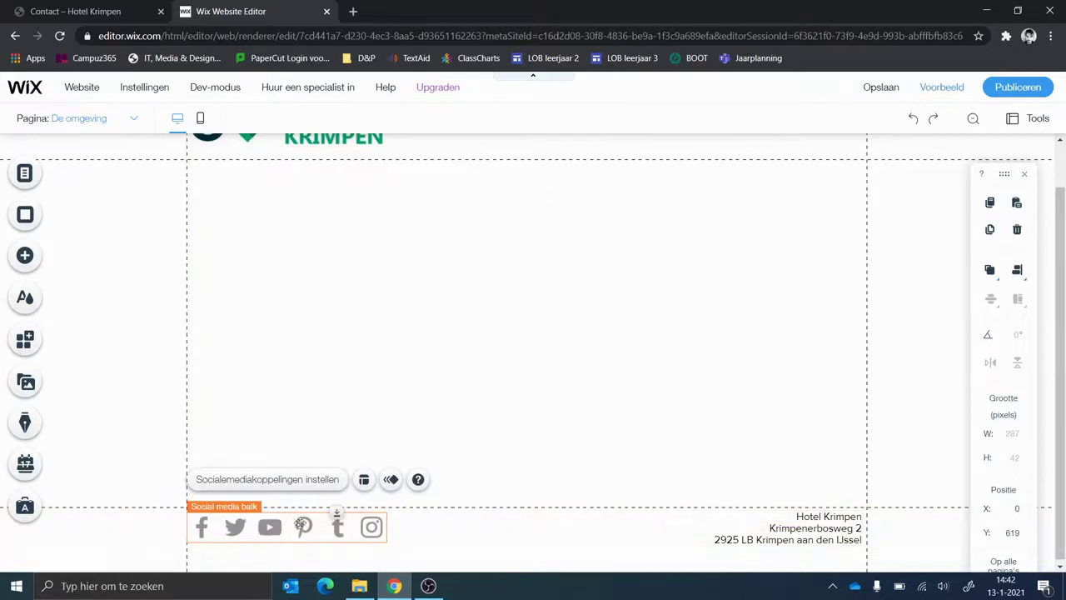
# - Remove the Pinterest, Tumblr and YouTube icons from the social media bar, keeping Facebook, Twitter and Instagram
pyautogui.click(310, 482)
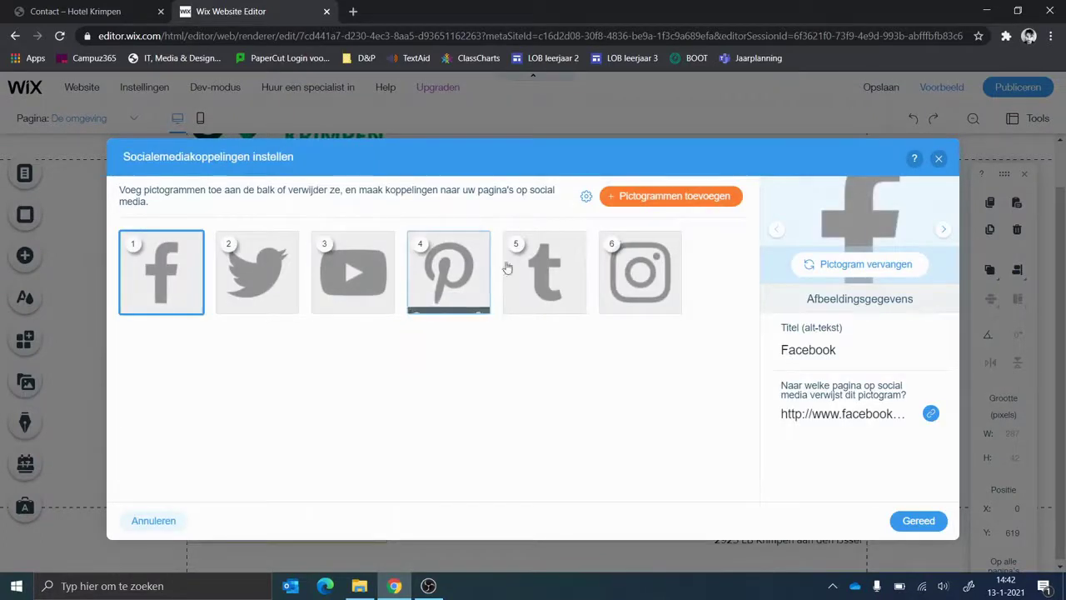
pyautogui.click(478, 303)
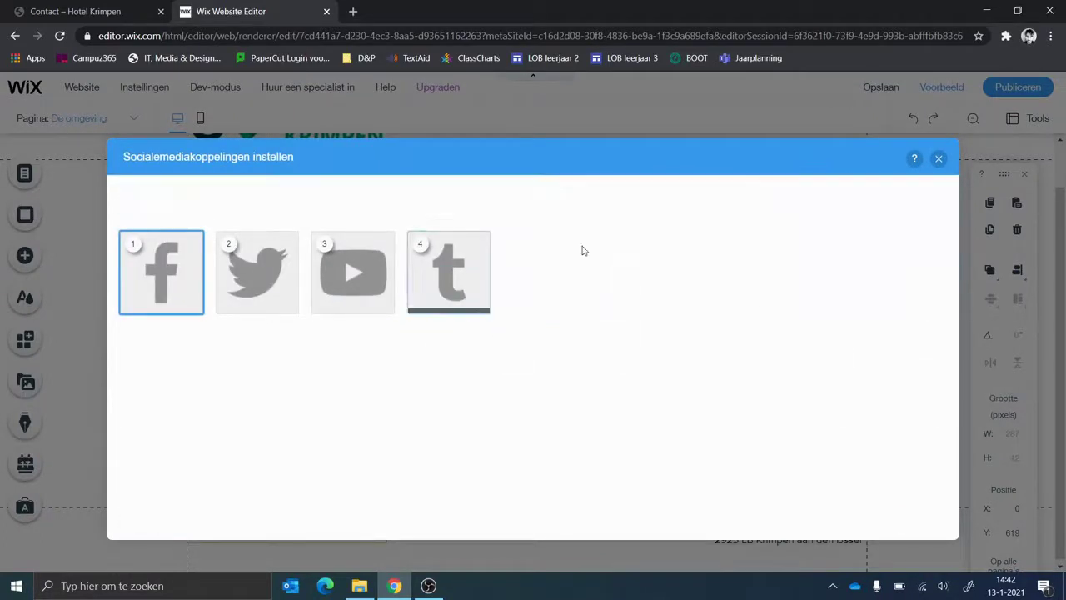
pyautogui.click(478, 303)
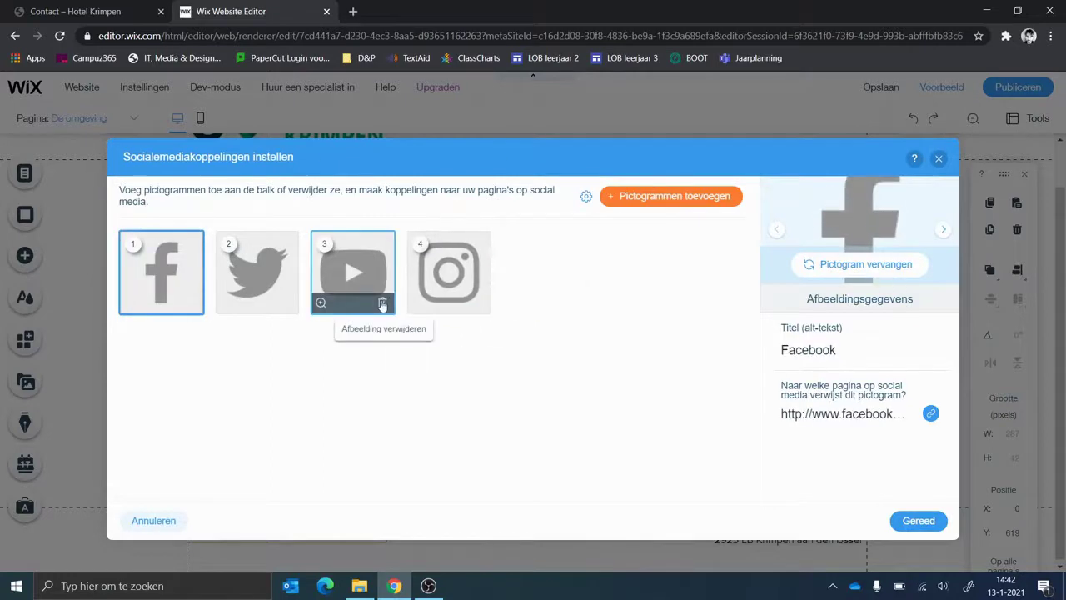
pyautogui.click(382, 303)
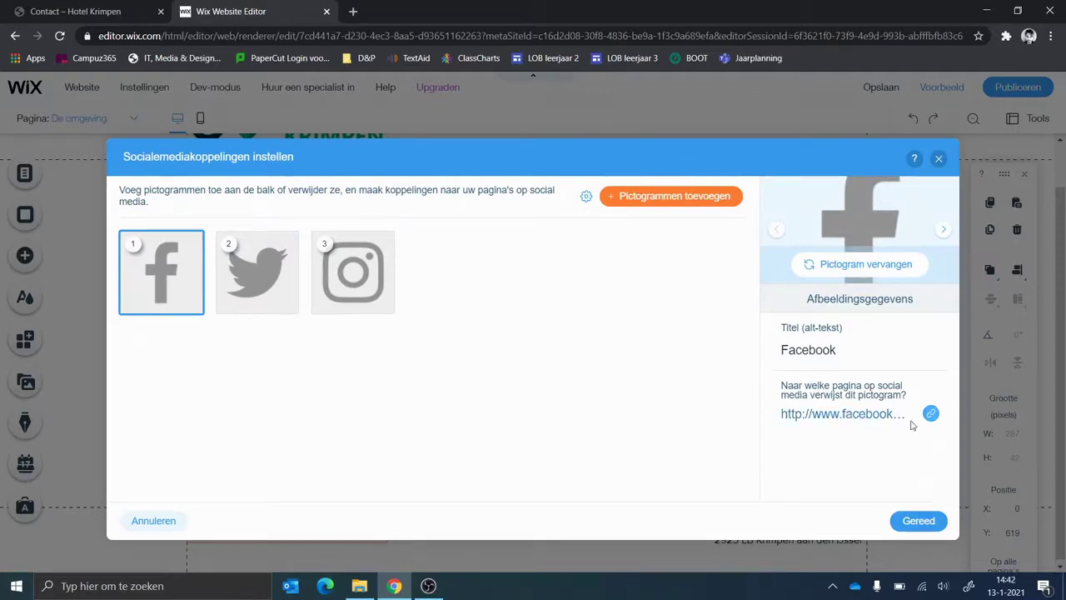
pyautogui.click(919, 521)
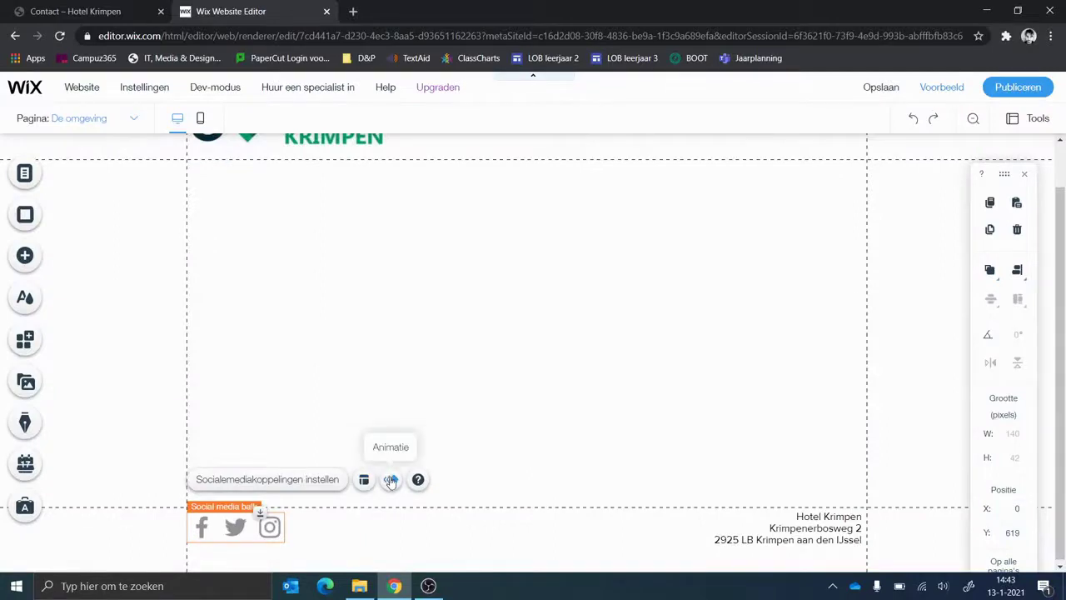
# - Set the social media icon size to 25 px and move the bar to X 0, Y 628, level with the address text
pyautogui.click(364, 480)
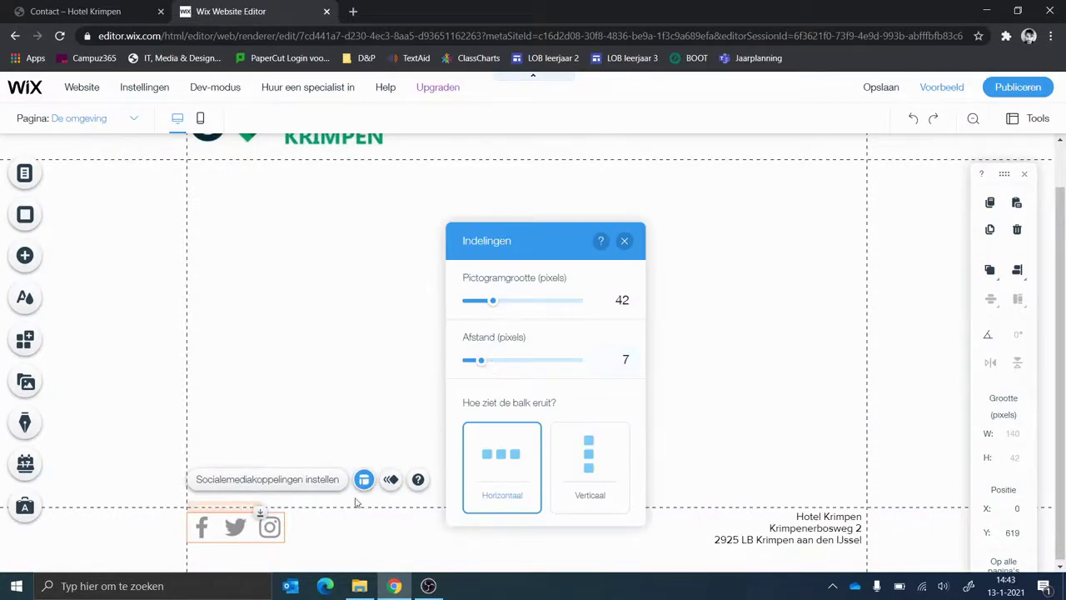
pyautogui.moveTo(493, 309); pyautogui.dragTo(479, 310)
pyautogui.moveTo(214, 517); pyautogui.dragTo(216, 526)
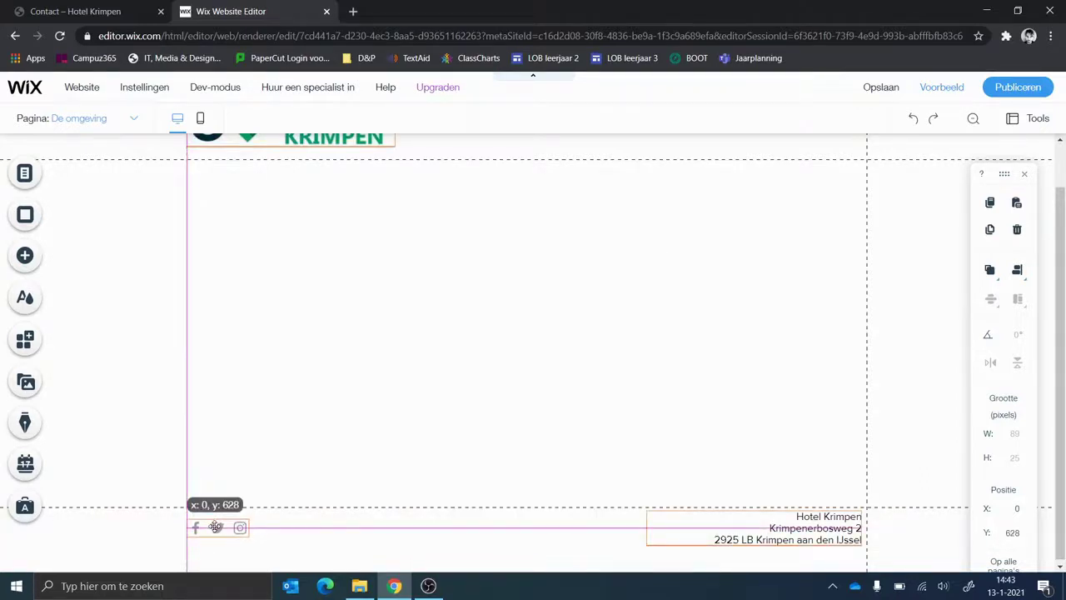
pyautogui.moveTo(439, 491); pyautogui.dragTo(438, 492)
pyautogui.click(373, 383)
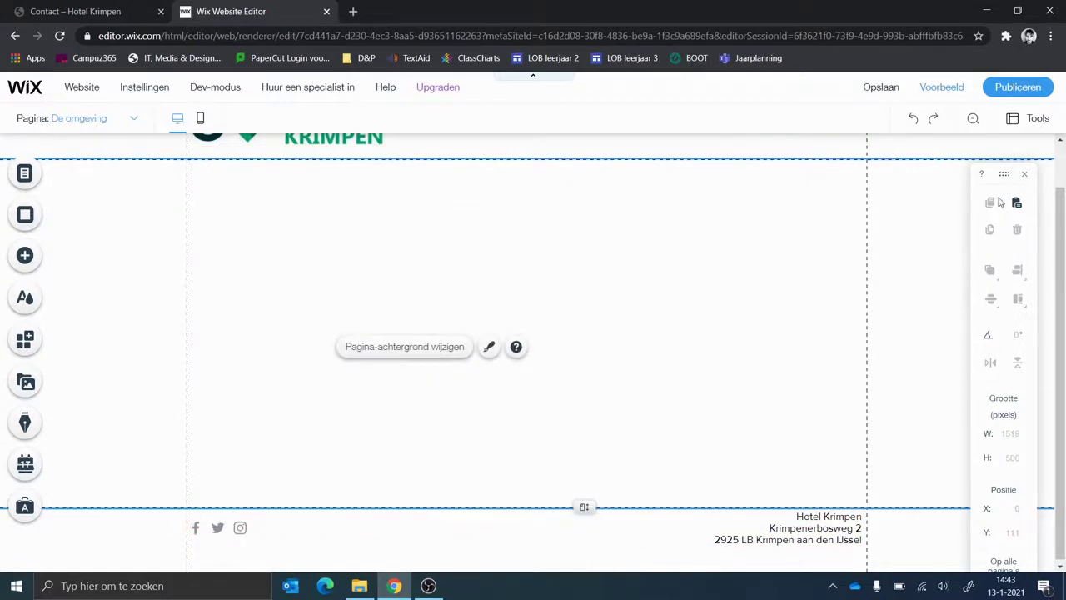
# - Preview the site to check the header, menu and footer, and return to editing
pyautogui.click(941, 87)
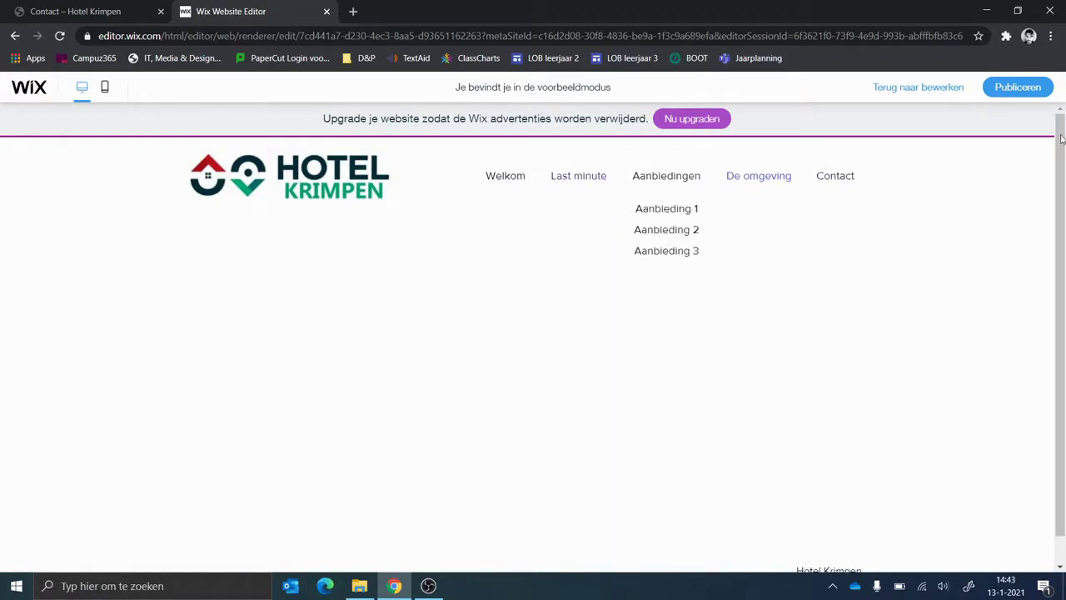
pyautogui.click(926, 88)
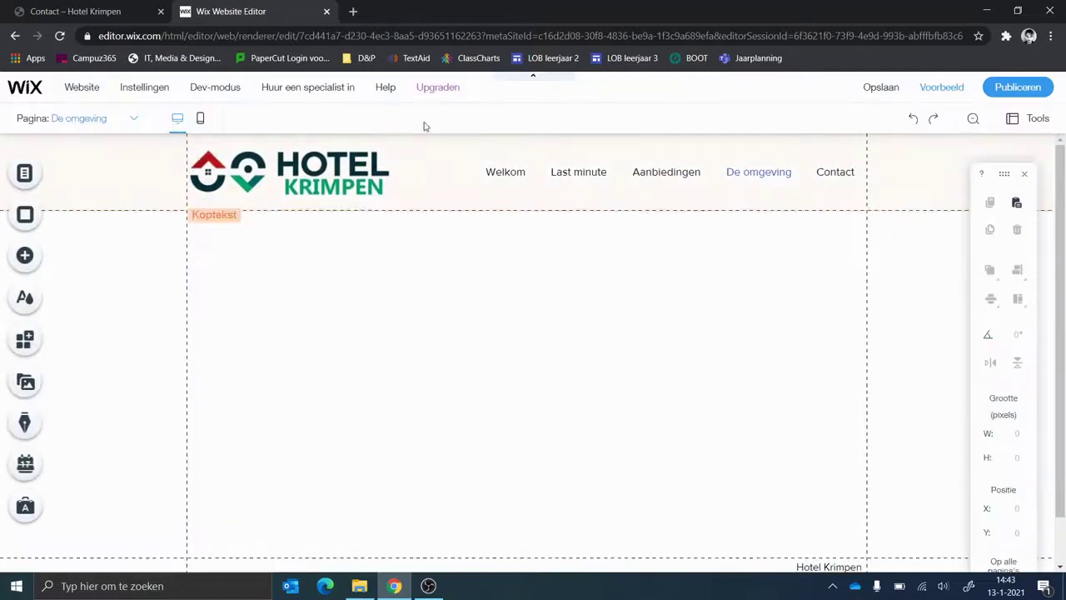
# - Browse the preset designs for the header, previewing a solid blue background
pyautogui.click(421, 161)
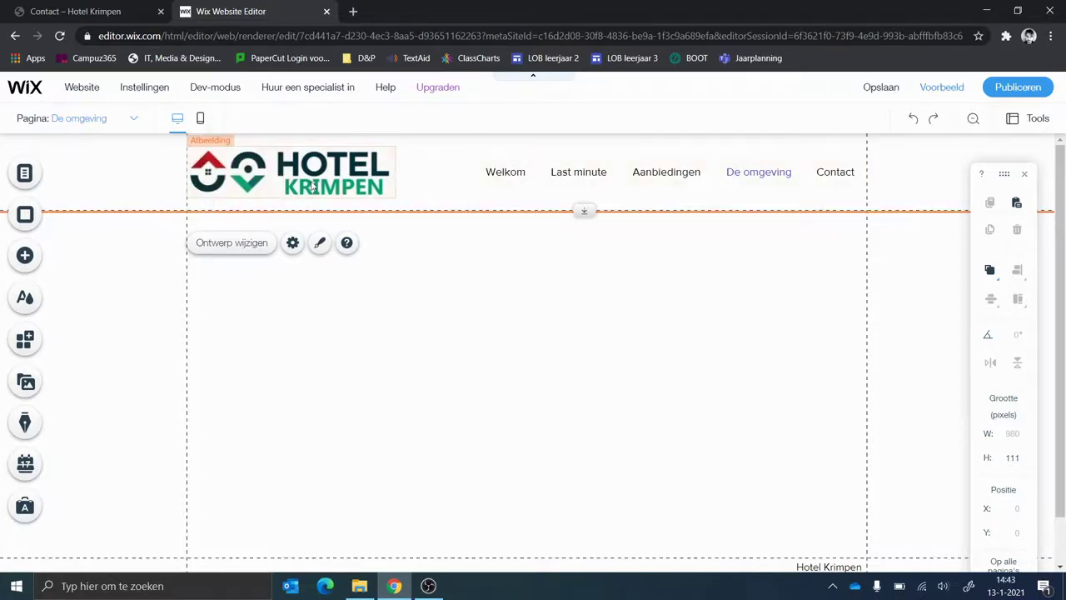
pyautogui.click(337, 179)
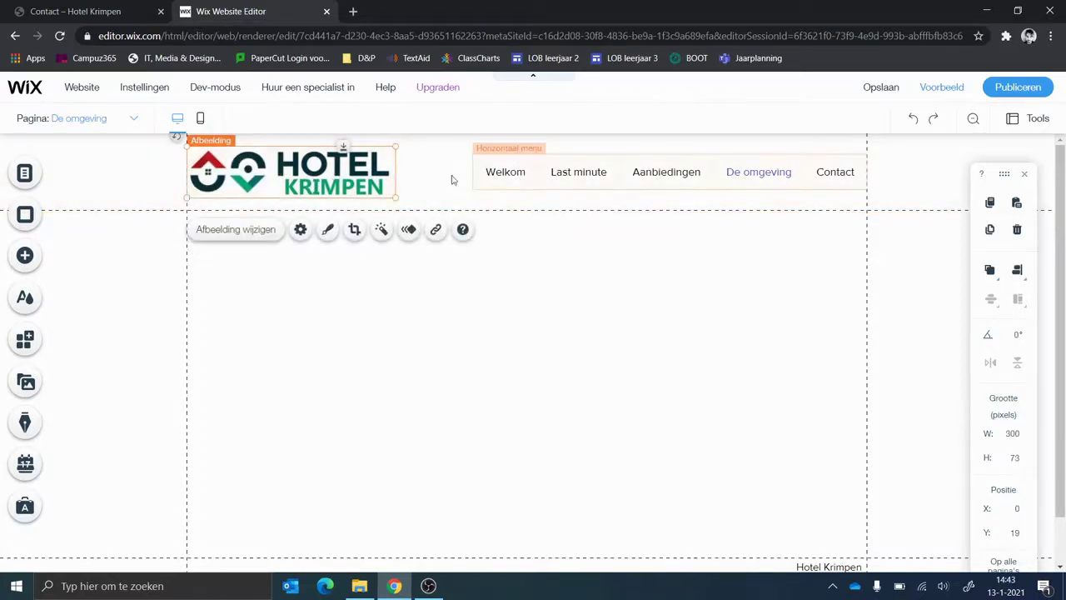
pyautogui.click(433, 266)
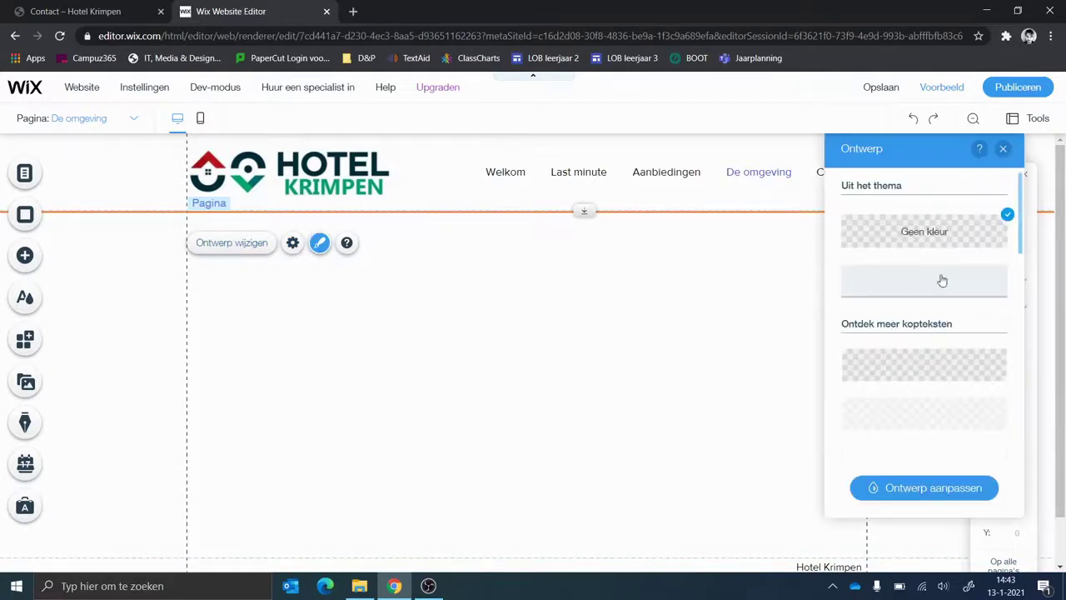
pyautogui.scroll(-3, 941, 283)
pyautogui.click(945, 283)
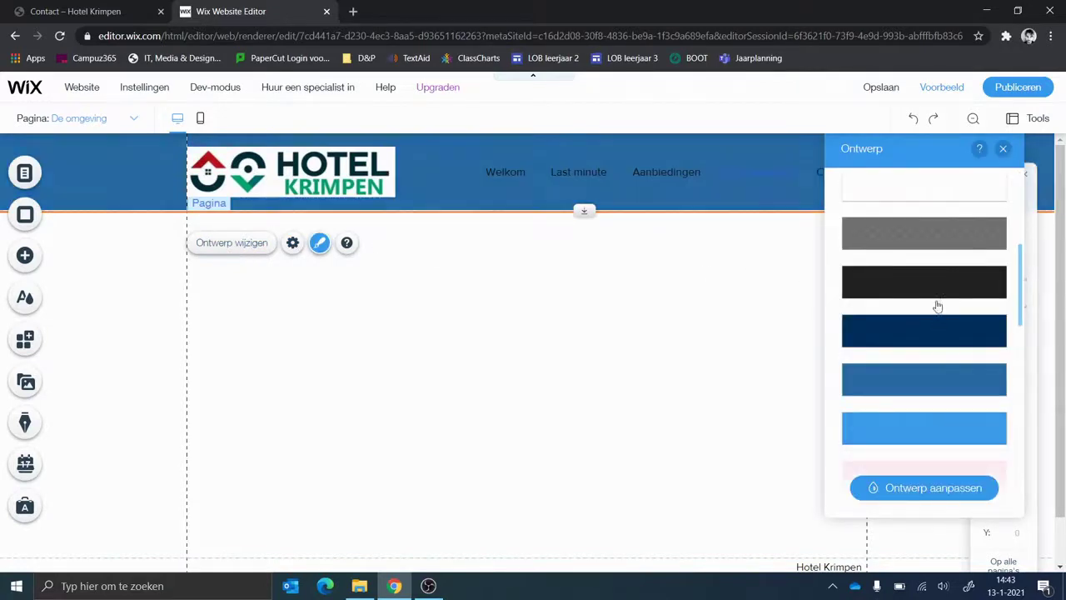
pyautogui.scroll(-2, 937, 333)
pyautogui.scroll(-2, 941, 399)
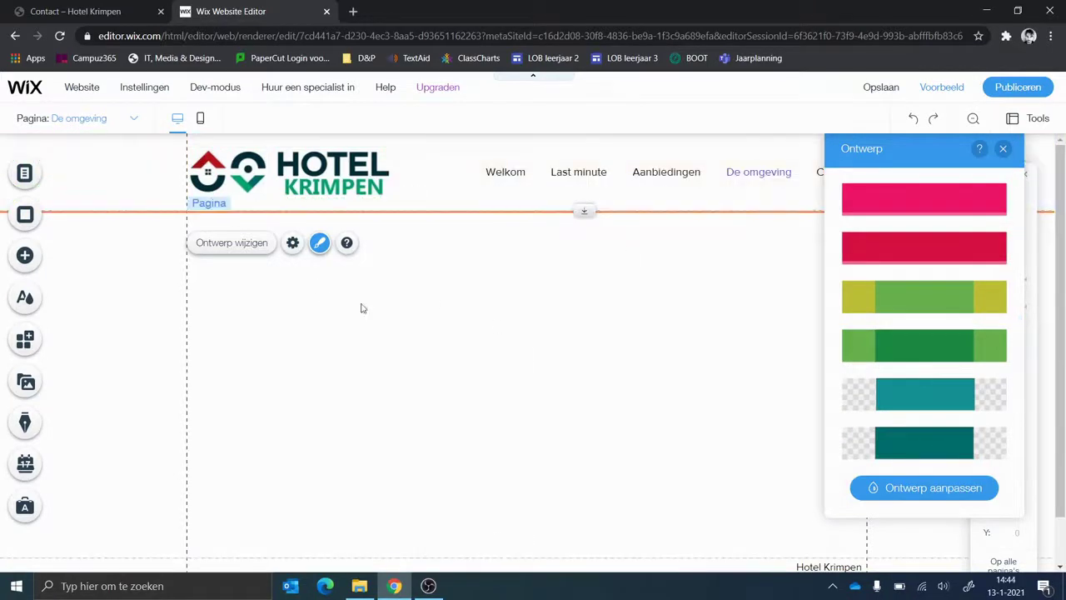
pyautogui.click(489, 317)
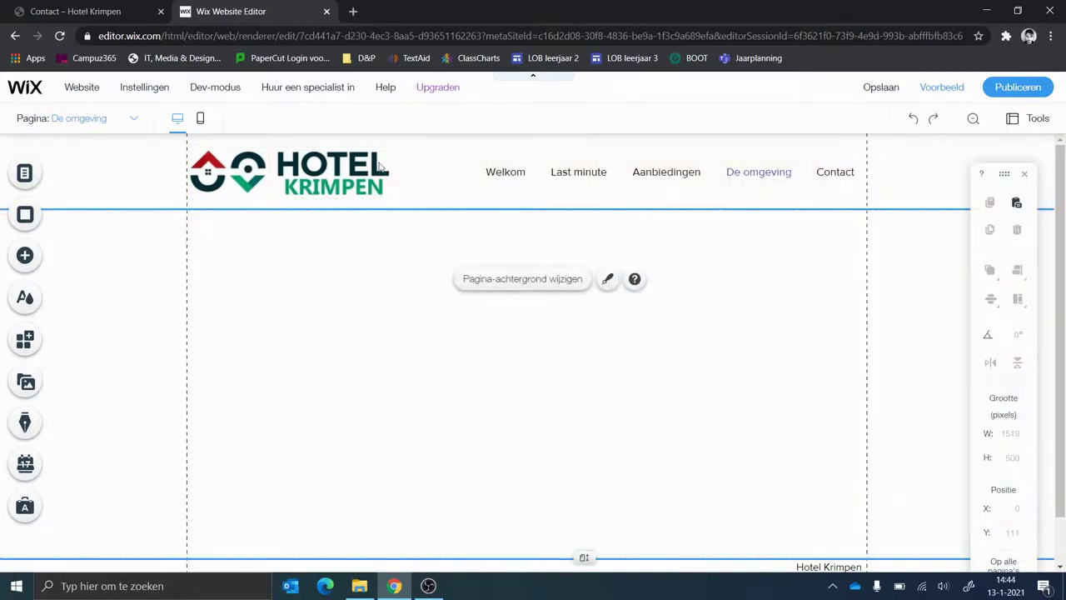
# - Check the header of the existing Hotel Krimpen contact page and return to the Wix editor
pyautogui.click(64, 14)
pyautogui.scroll(2, 195, 236)
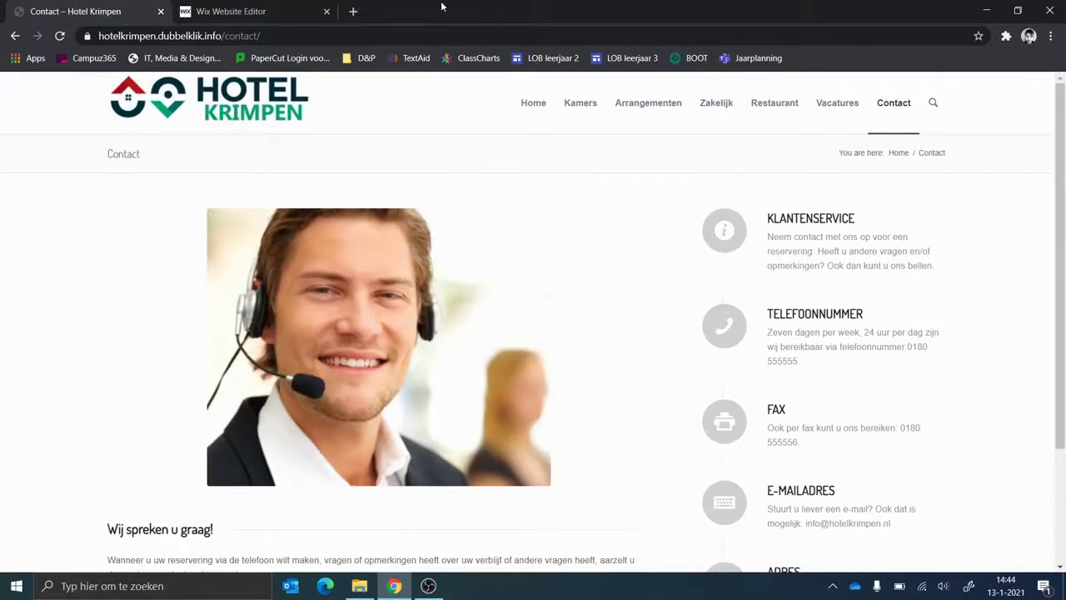
pyautogui.click(207, 14)
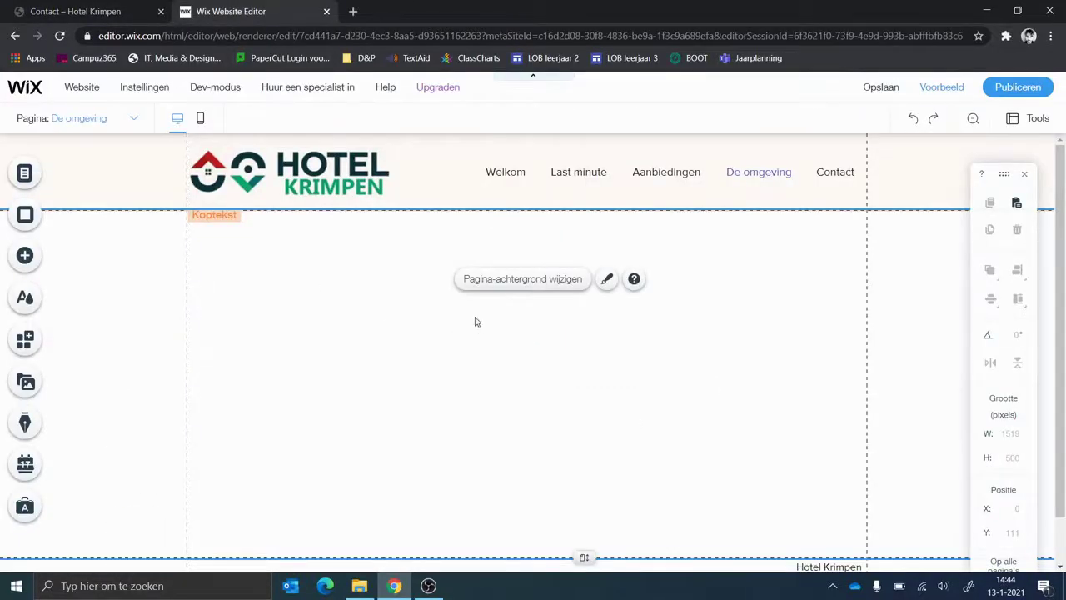
# - Set the header's scroll behaviour to Vastgezet and test it in the site preview
pyautogui.click(395, 262)
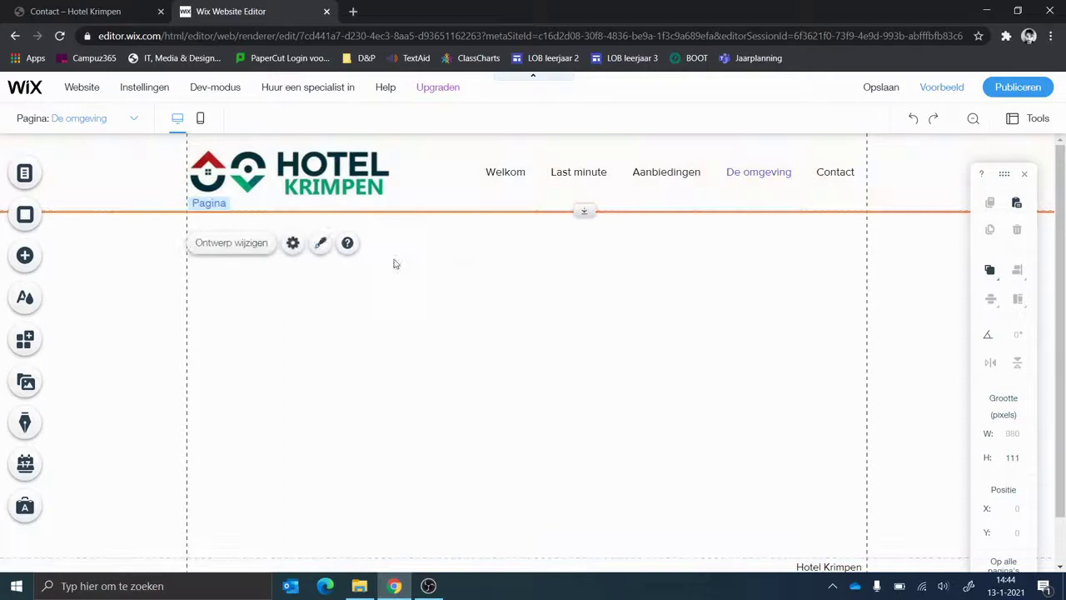
pyautogui.click(292, 243)
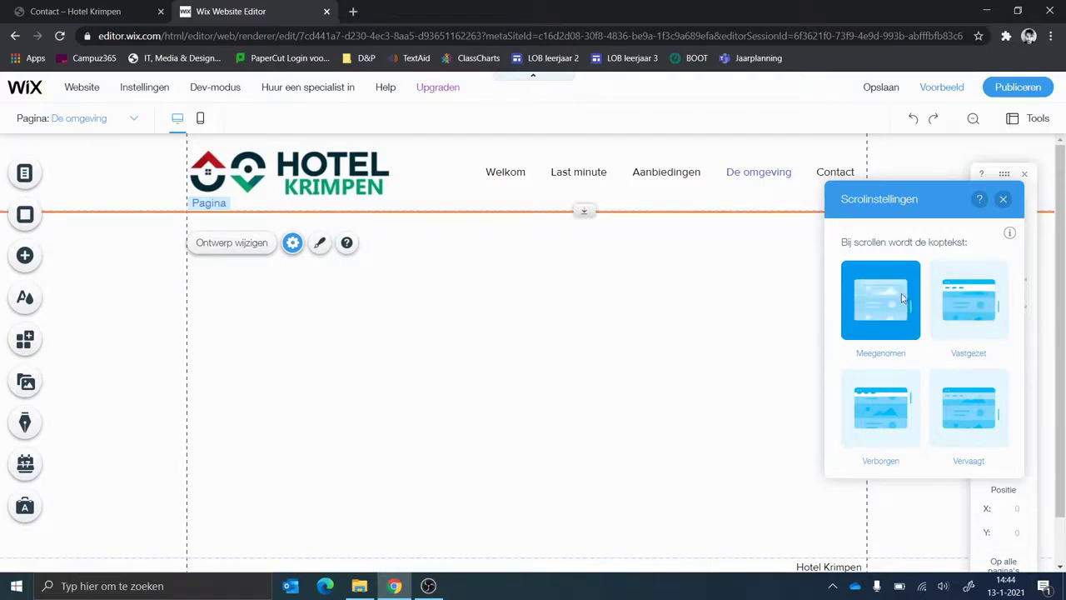
pyautogui.click(980, 305)
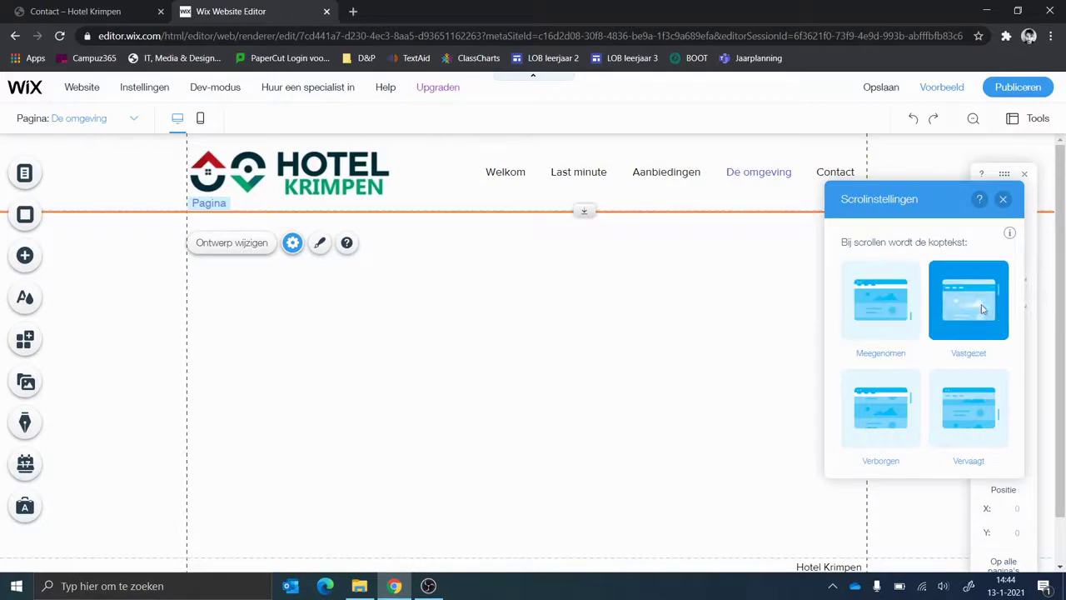
pyautogui.click(1002, 199)
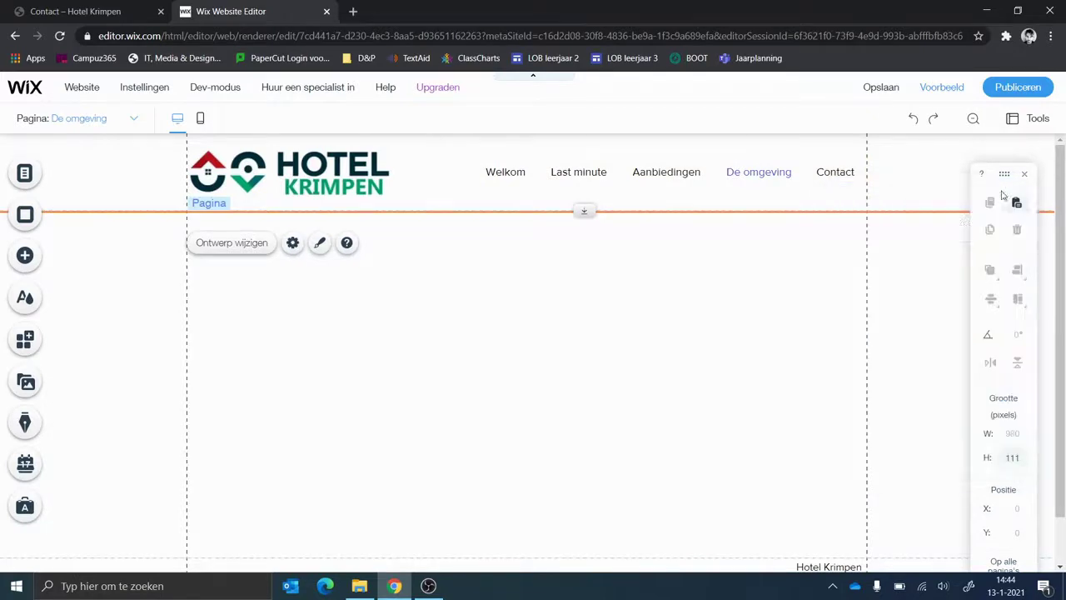
pyautogui.click(942, 87)
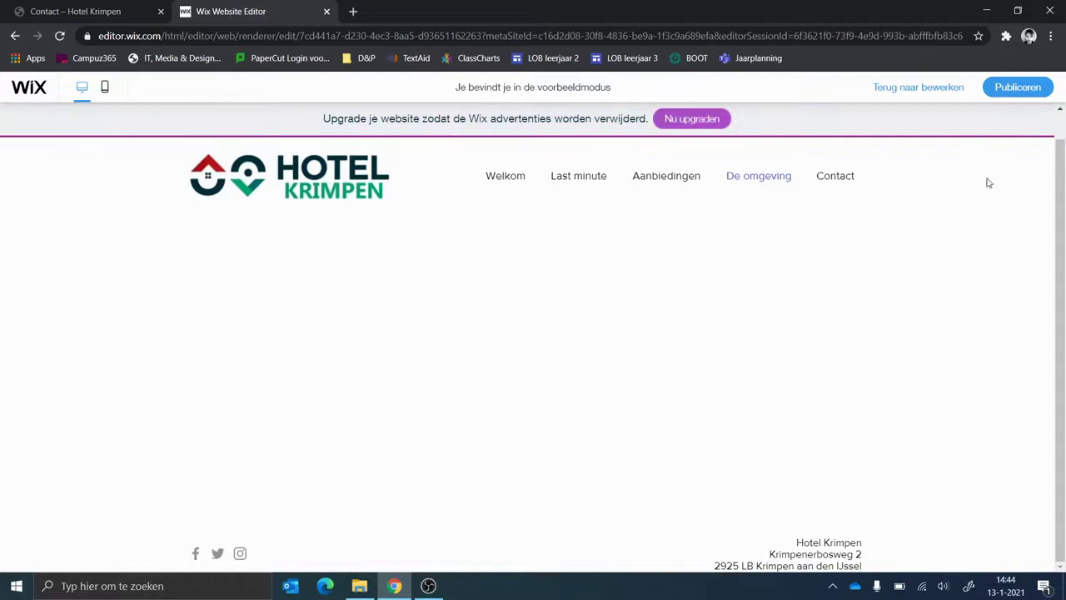
pyautogui.click(916, 88)
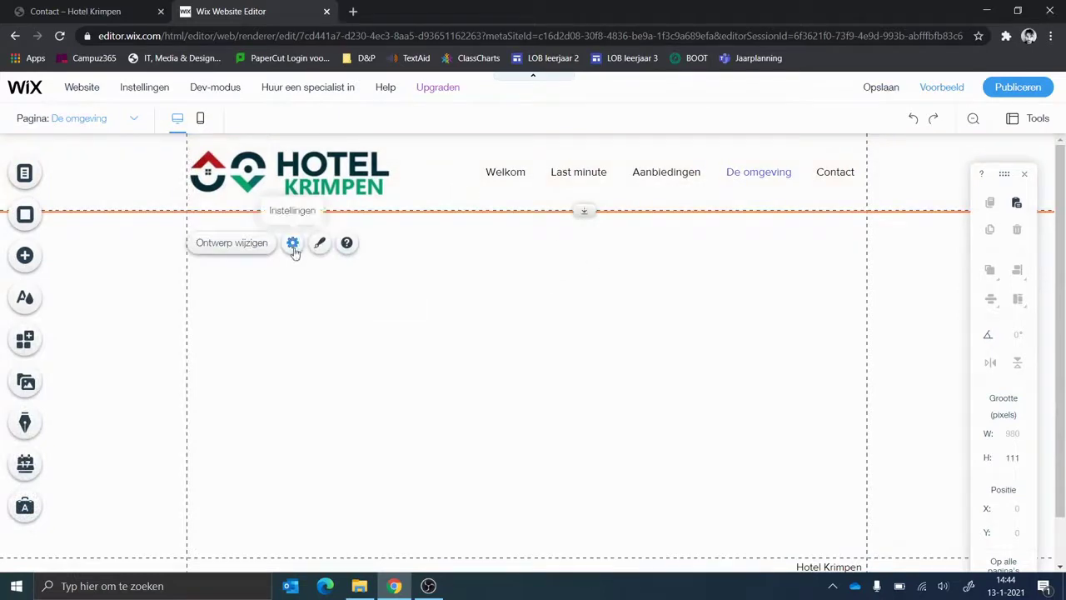
# - Set the header's scroll behaviour back to Meegenomen
pyautogui.click(292, 243)
pyautogui.click(859, 327)
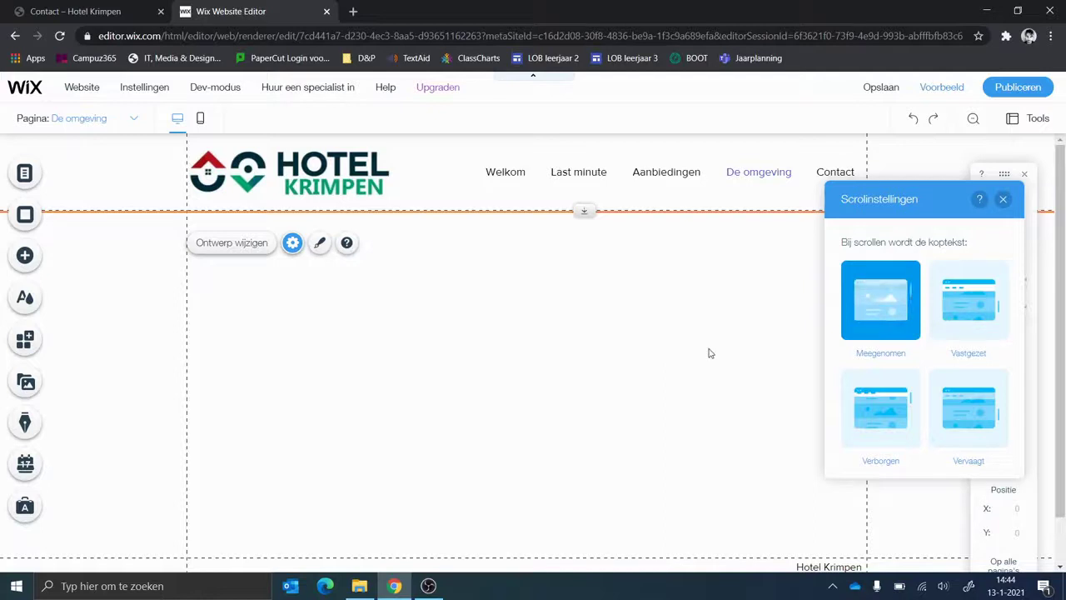
pyautogui.click(1003, 201)
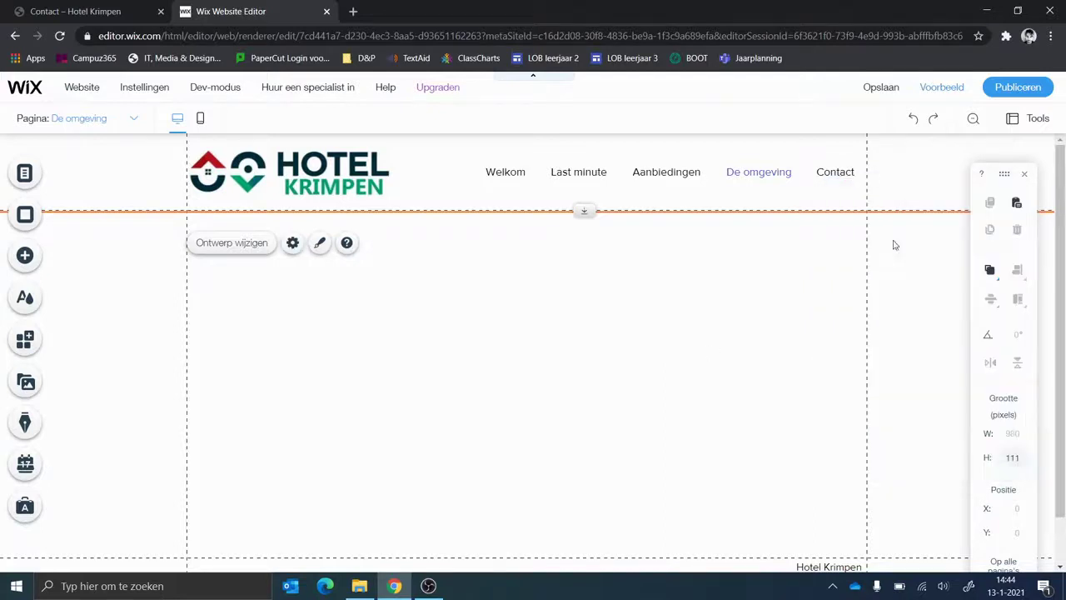
pyautogui.click(525, 319)
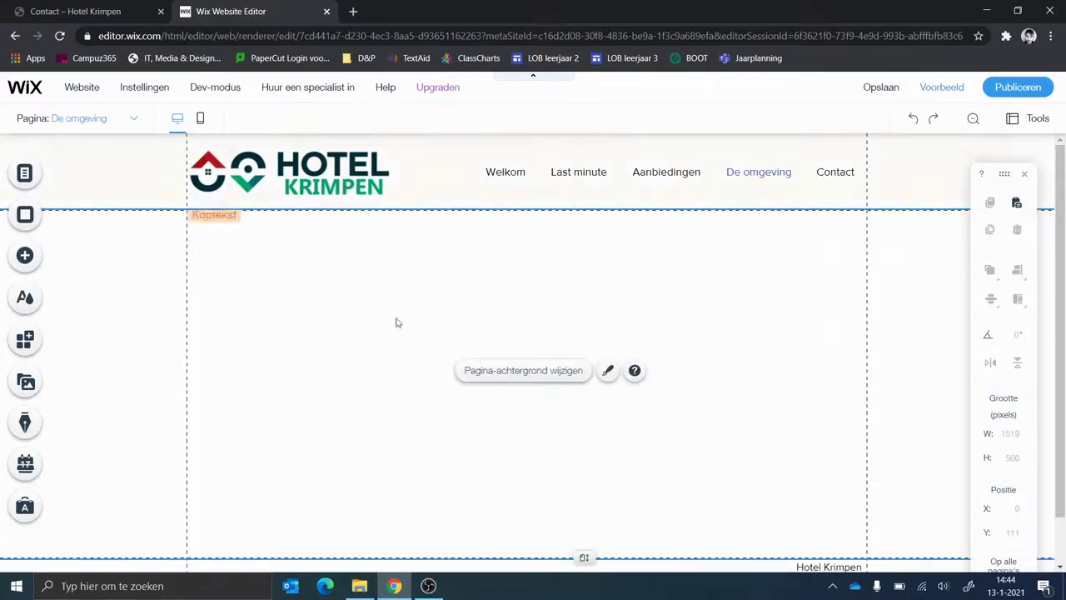
pyautogui.scroll(-2, 326, 518)
pyautogui.scroll(2, 477, 463)
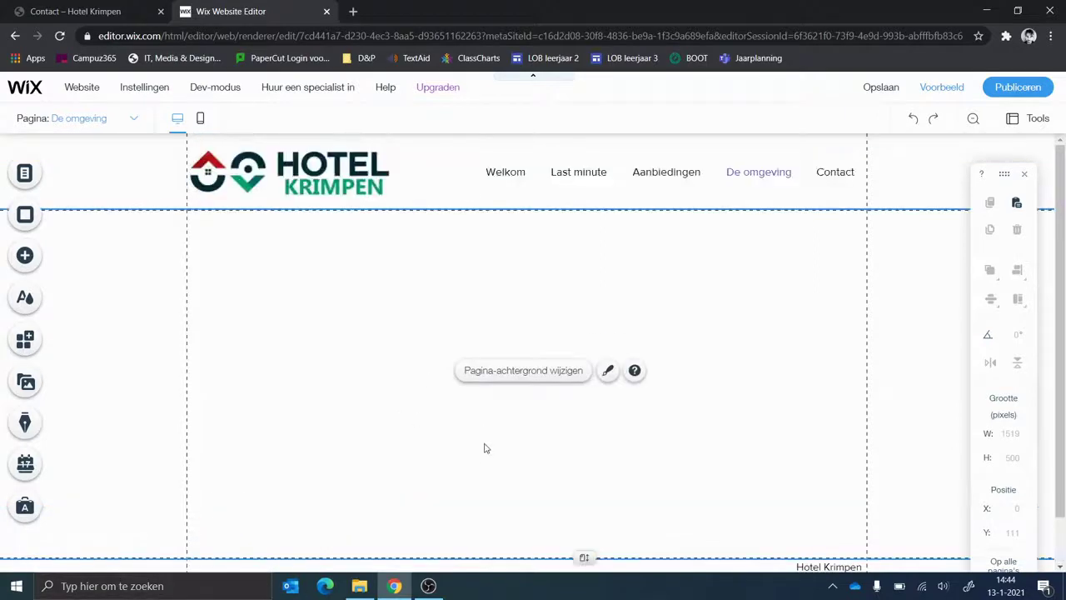